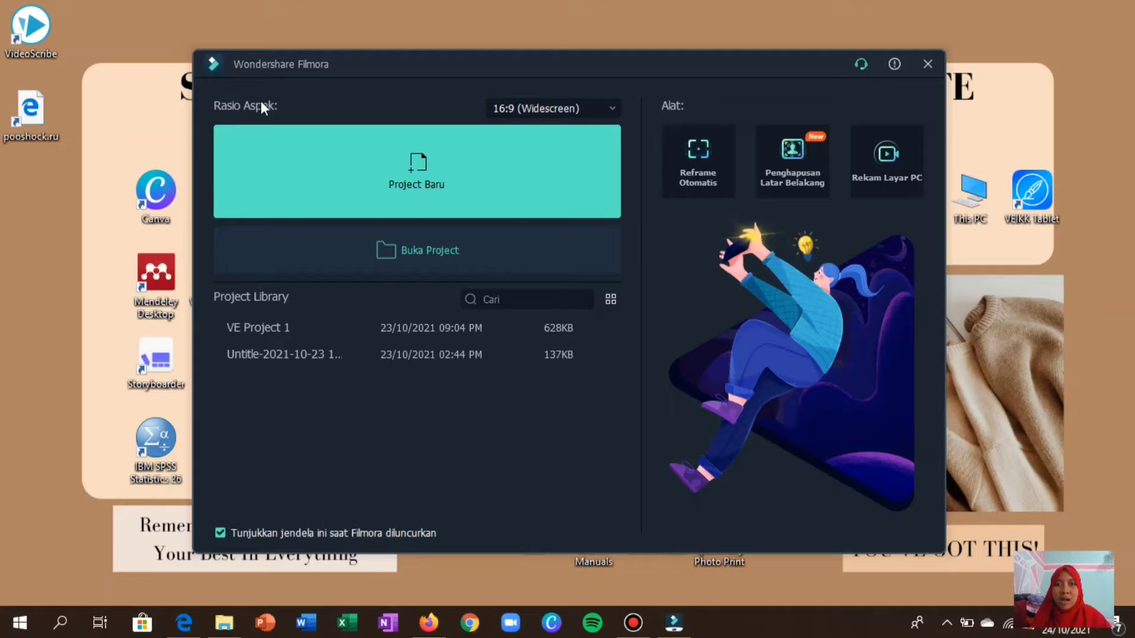
- Create a new project in the 16:9 (Widescreen) aspect ratio after reviewing the available ratios
left_click(608, 108)
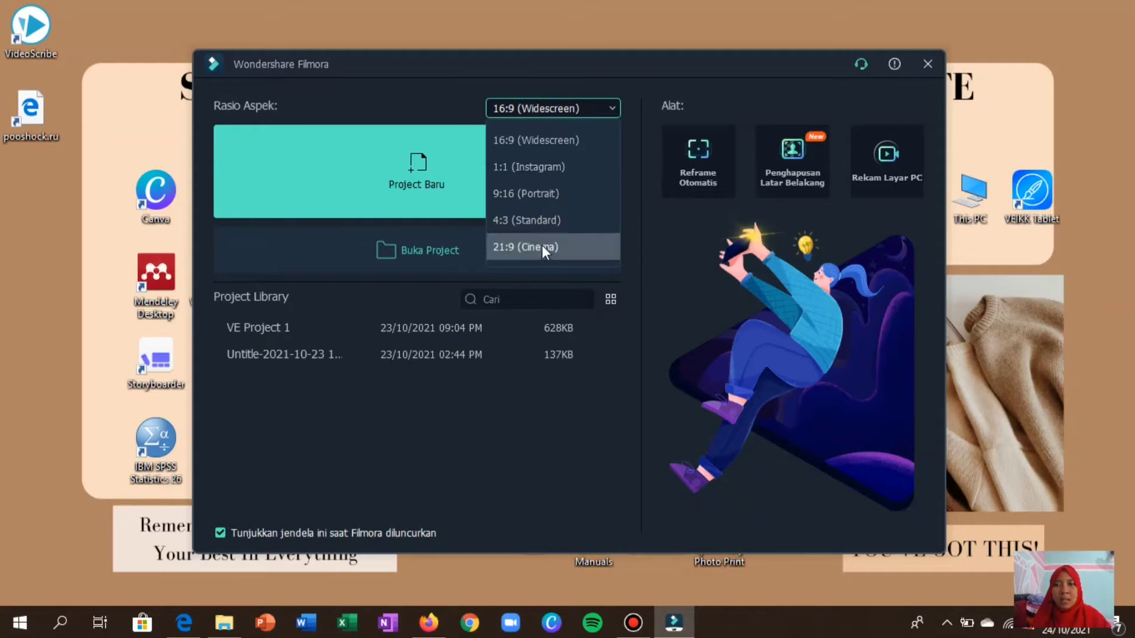
left_click(659, 245)
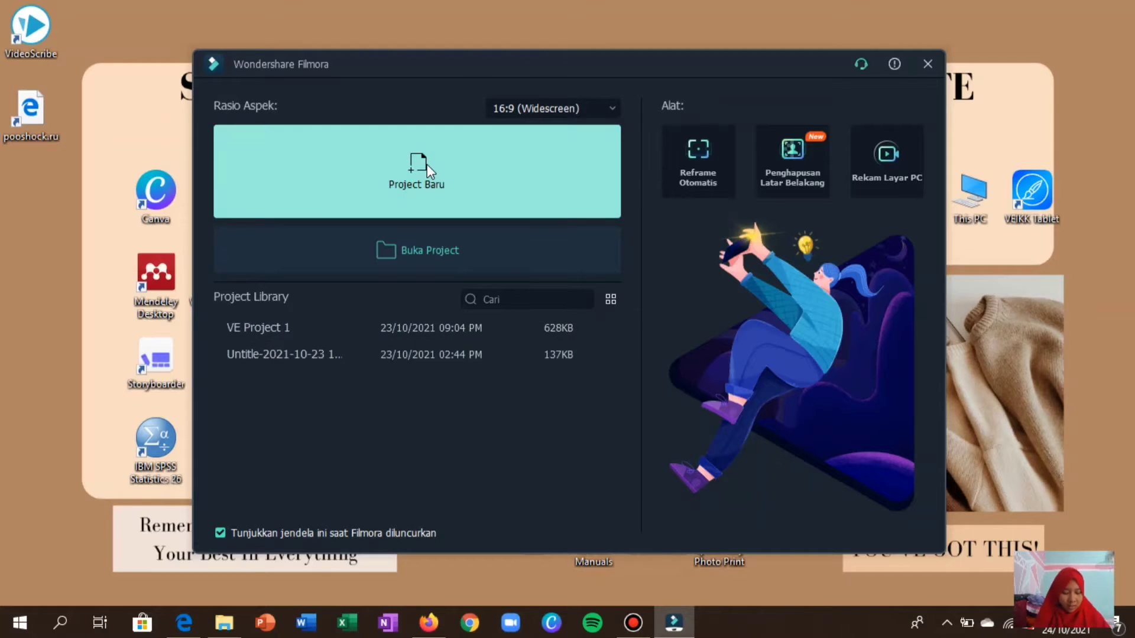
left_click(346, 170)
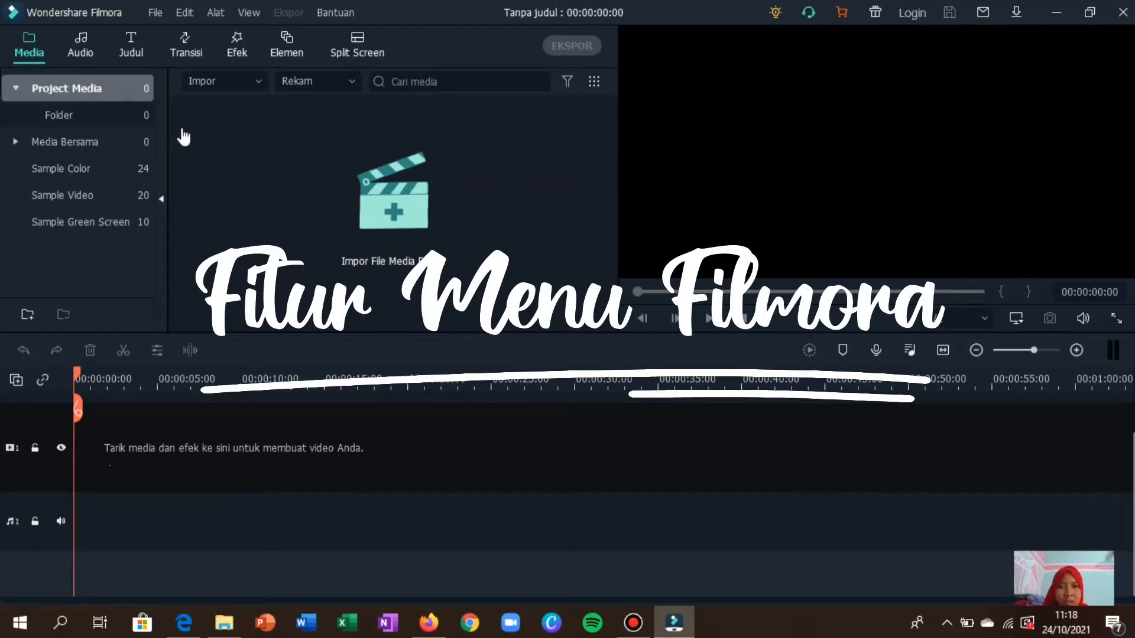
- Examine the file commands for new and recent projects and for importing, downloading and recording media
left_click(153, 9)
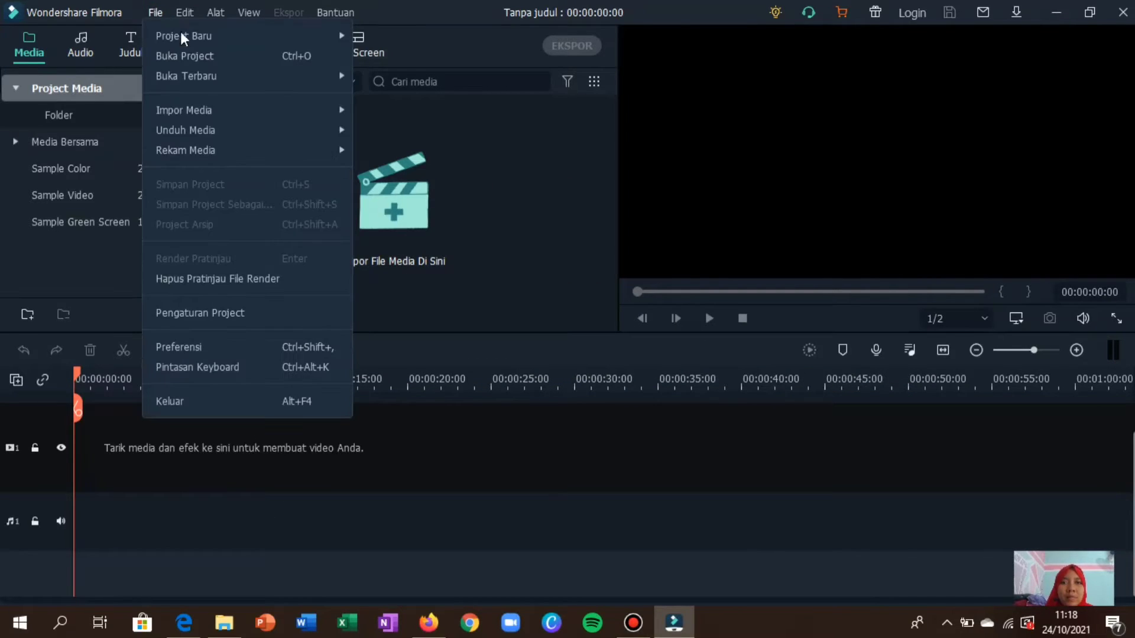
mouse_move(211, 42)
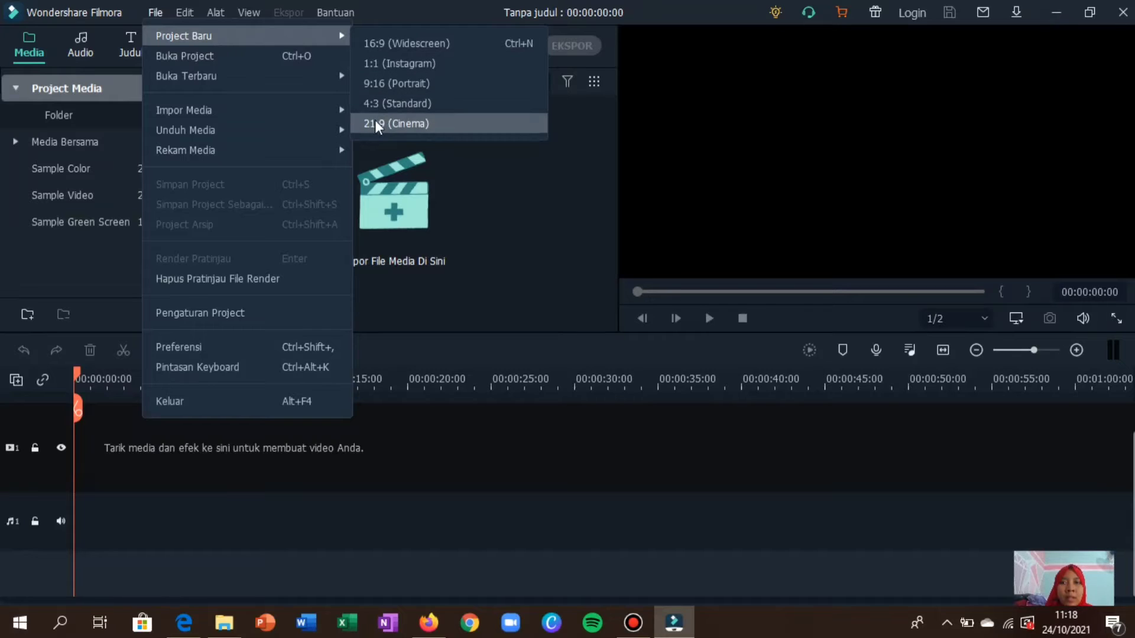
mouse_move(222, 84)
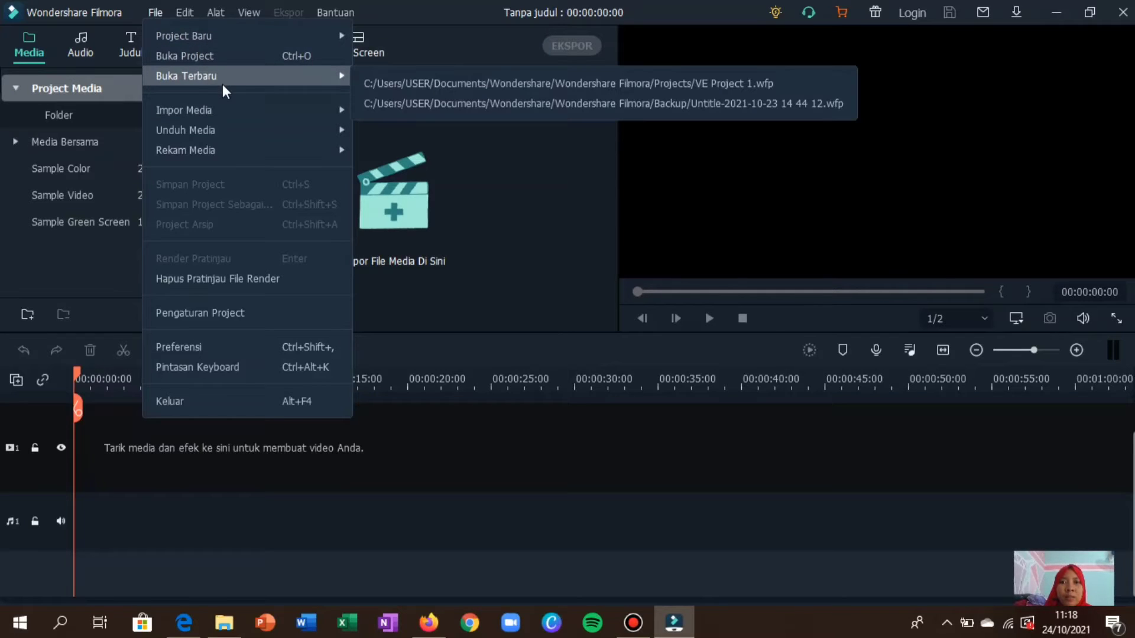
mouse_move(241, 111)
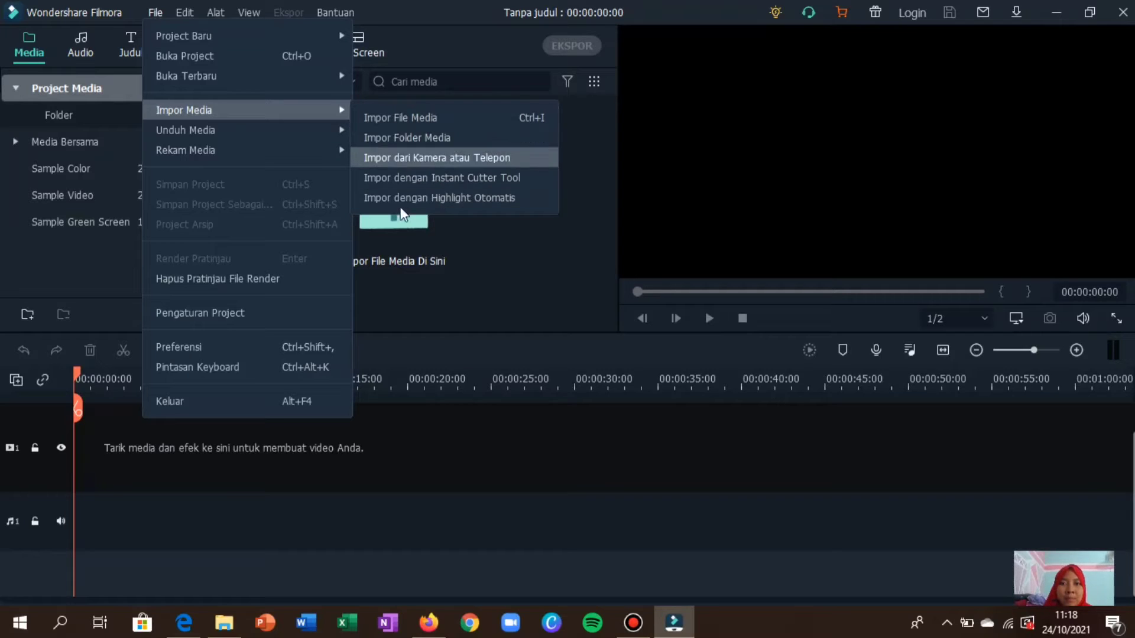
mouse_move(281, 134)
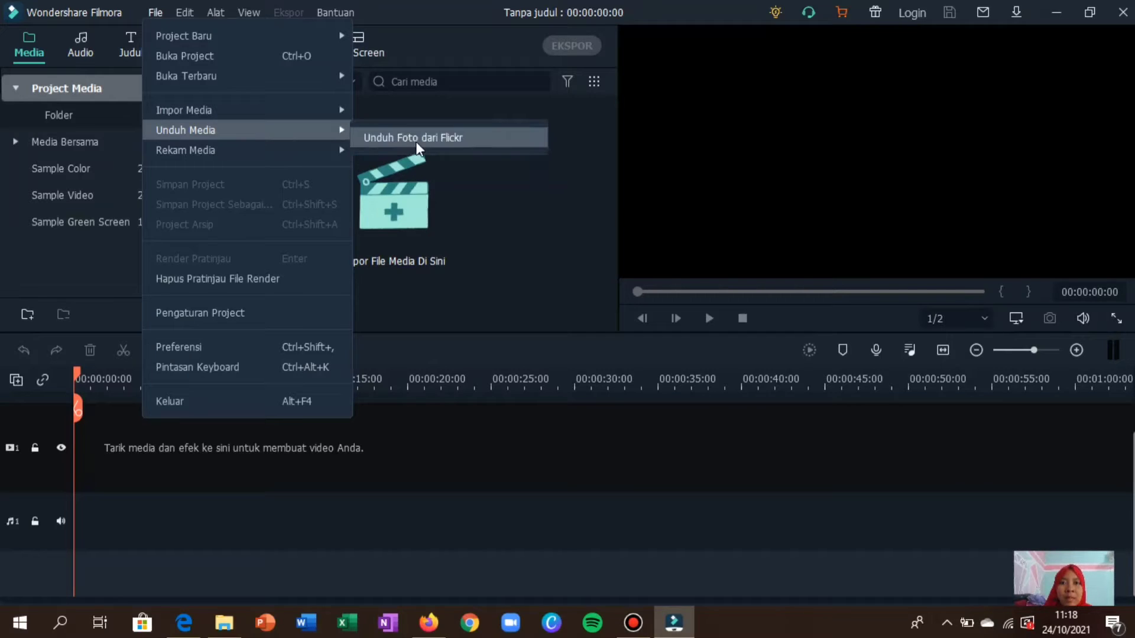
mouse_move(302, 150)
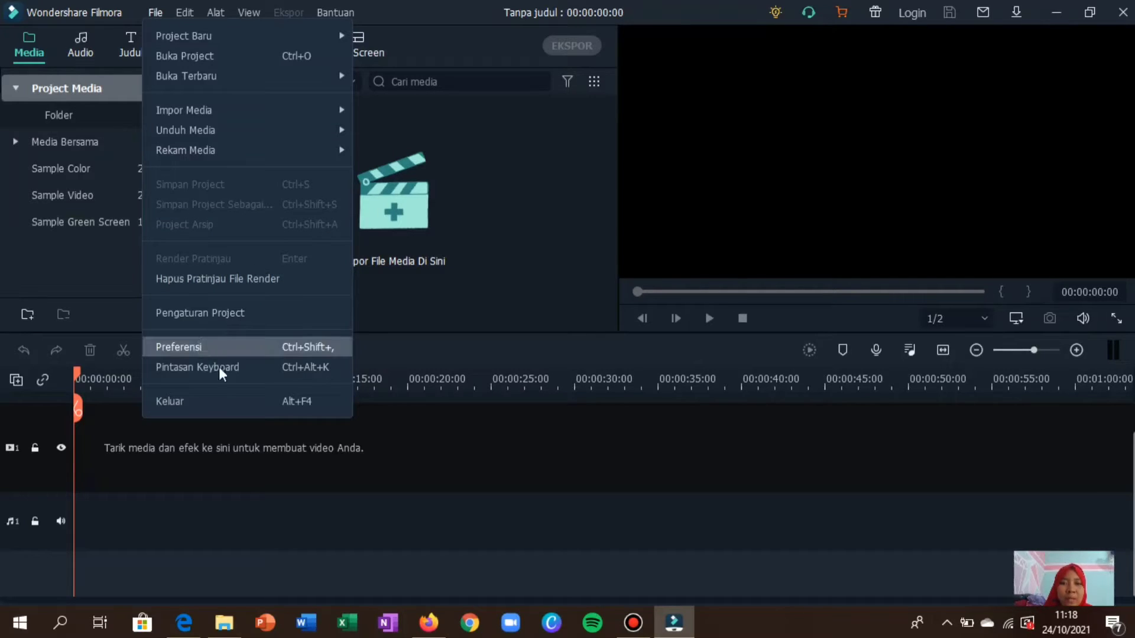
left_click(364, 345)
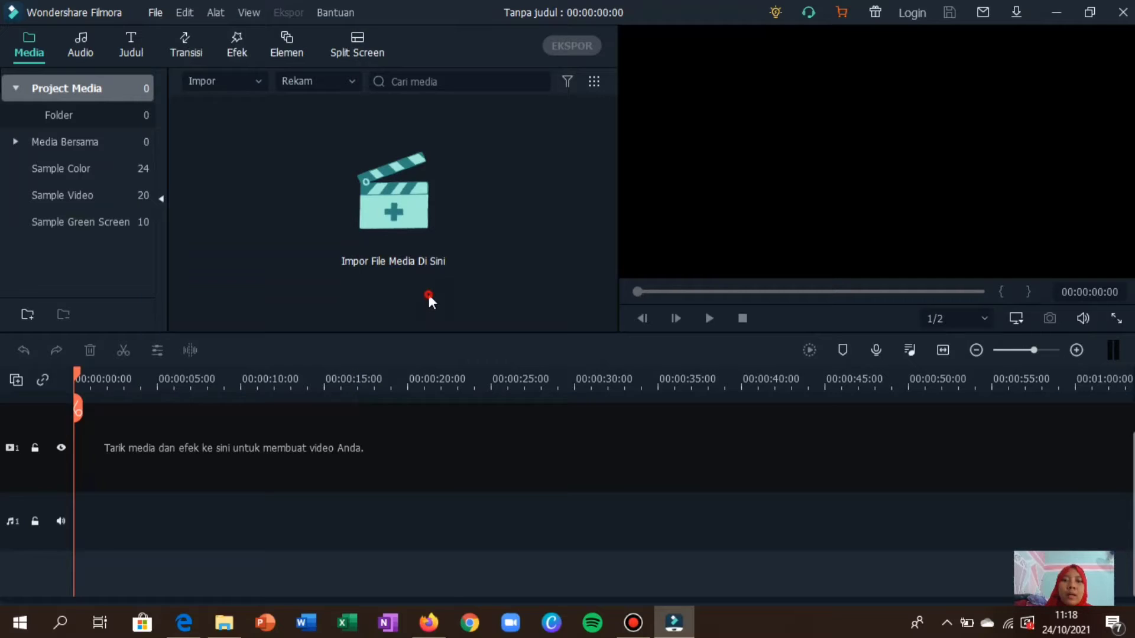
- Review the editing commands, the media sorting and grouping options, and the playback and timeline zoom options
left_click(185, 12)
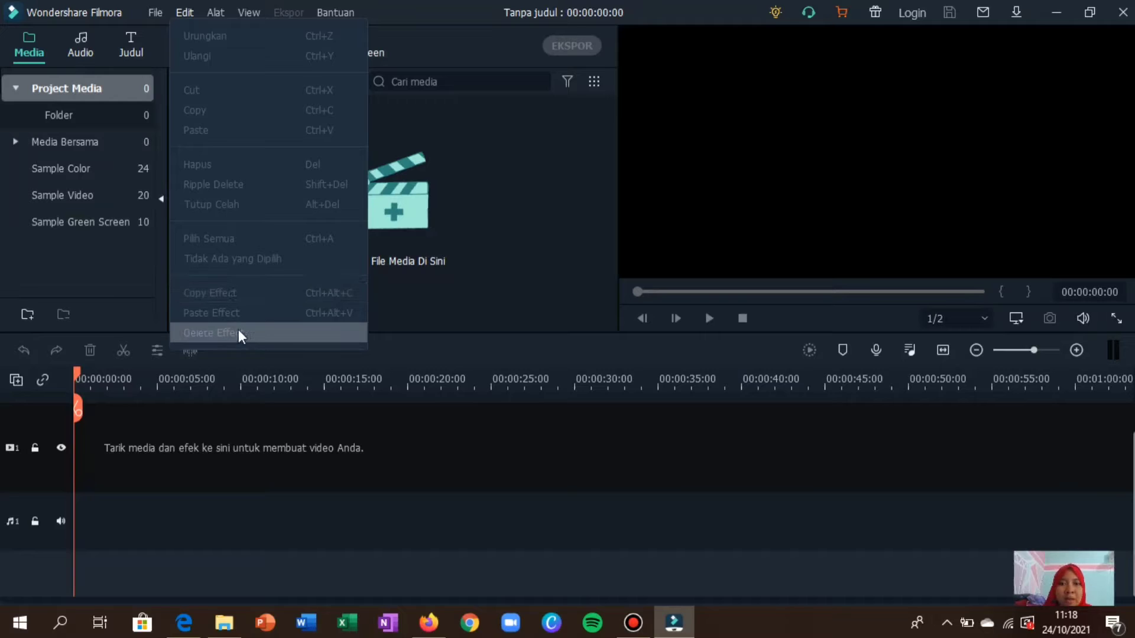
left_click(492, 186)
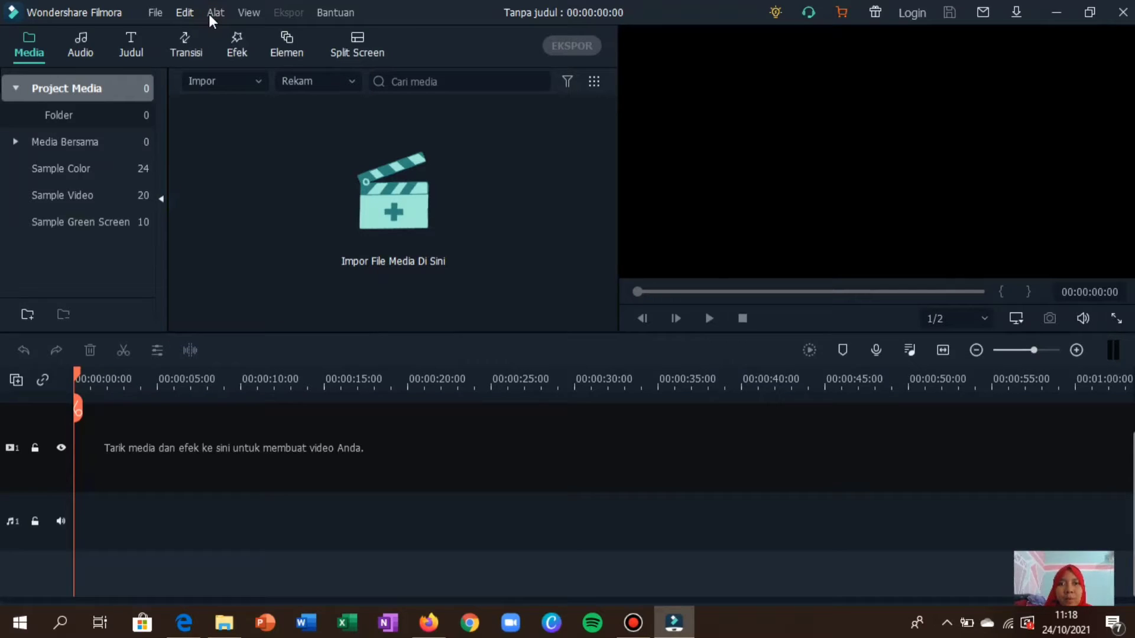
left_click(226, 13)
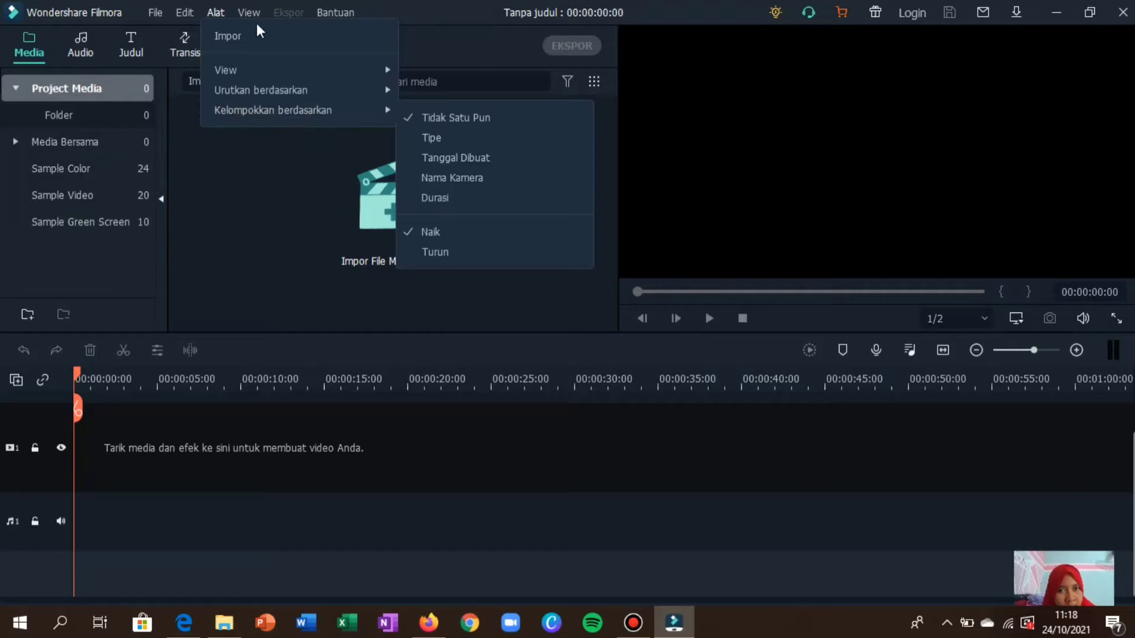
mouse_move(247, 8)
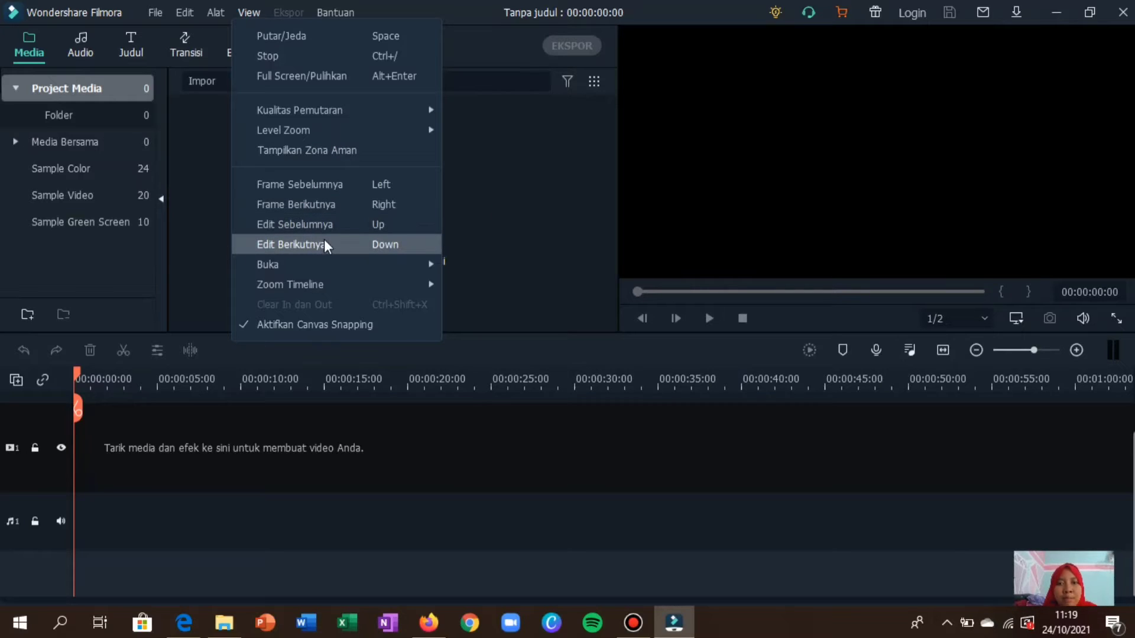
mouse_move(341, 290)
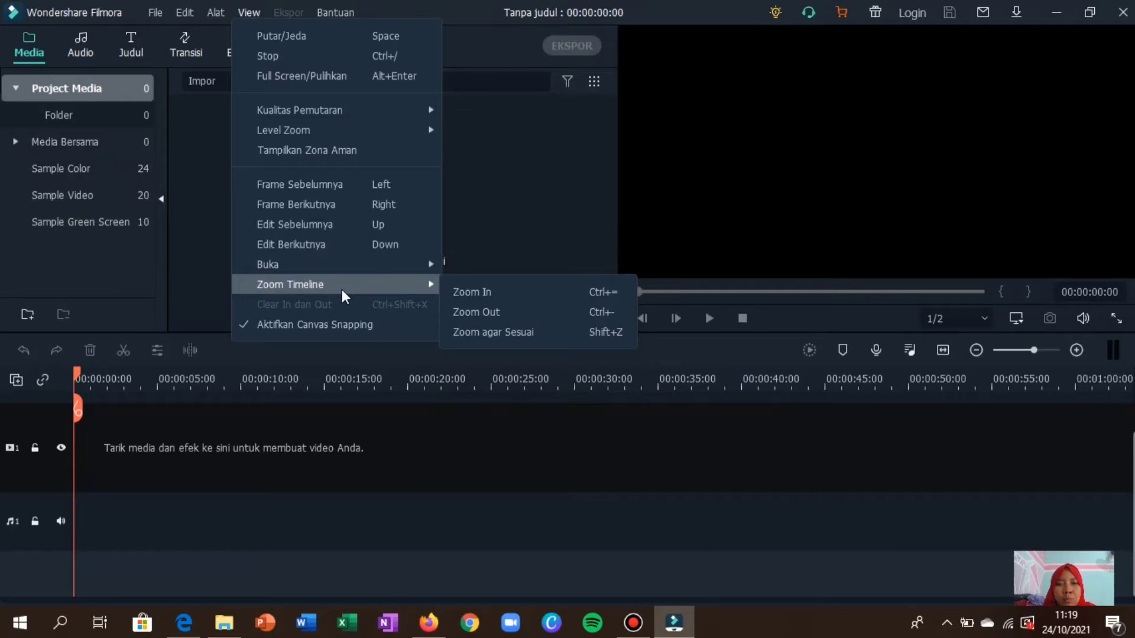
left_click(509, 147)
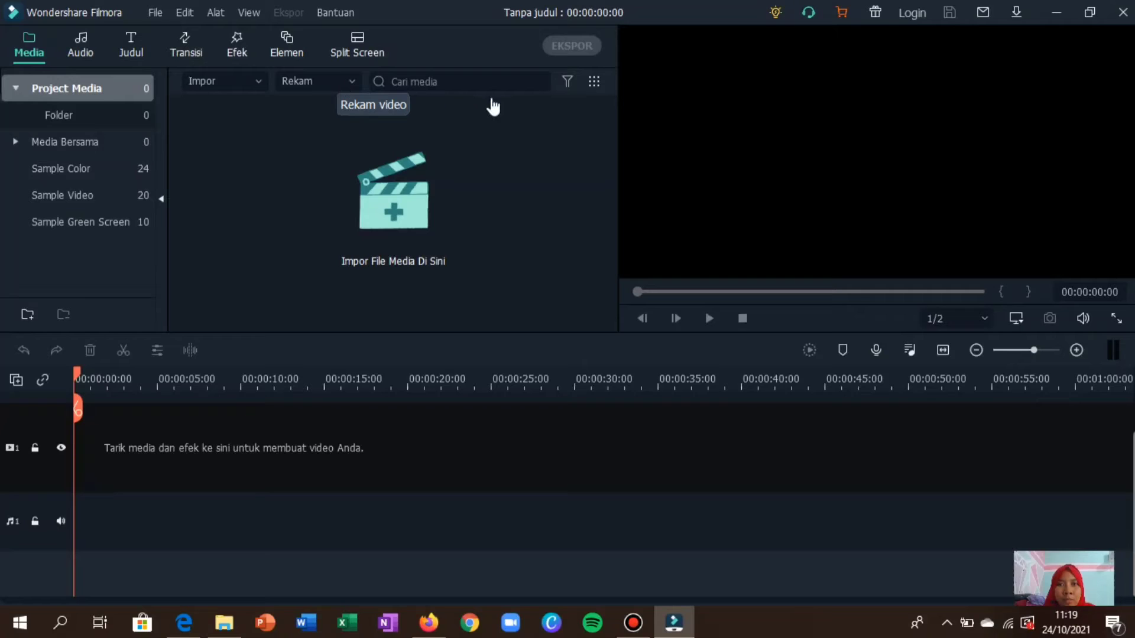
- Review the media library's display options and browse its Sample Color and Sample Video collections
left_click(587, 79)
mouse_move(648, 117)
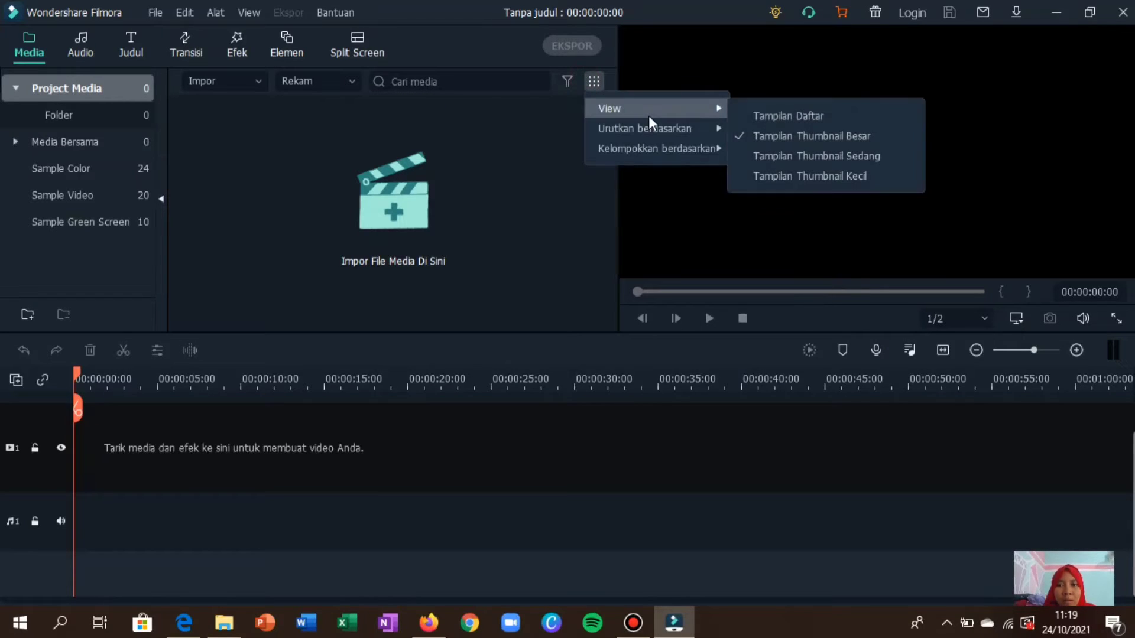
left_click(86, 177)
left_click(86, 195)
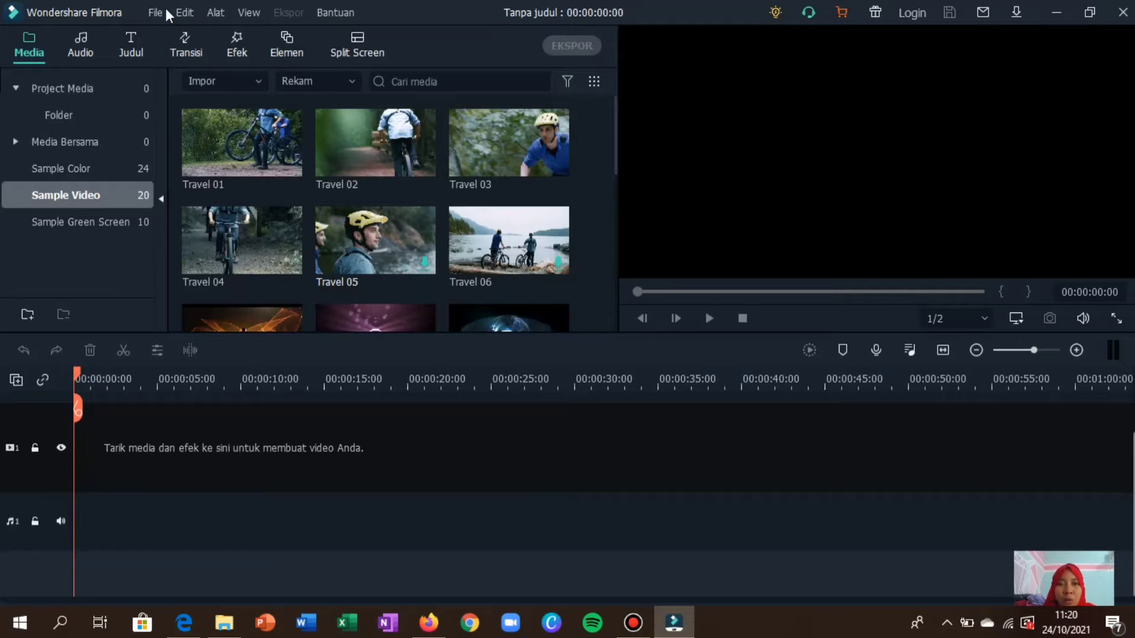
- Browse the audio library's Young & Bright, Sound Effect, and Tender & Sentimental categories
left_click(88, 44)
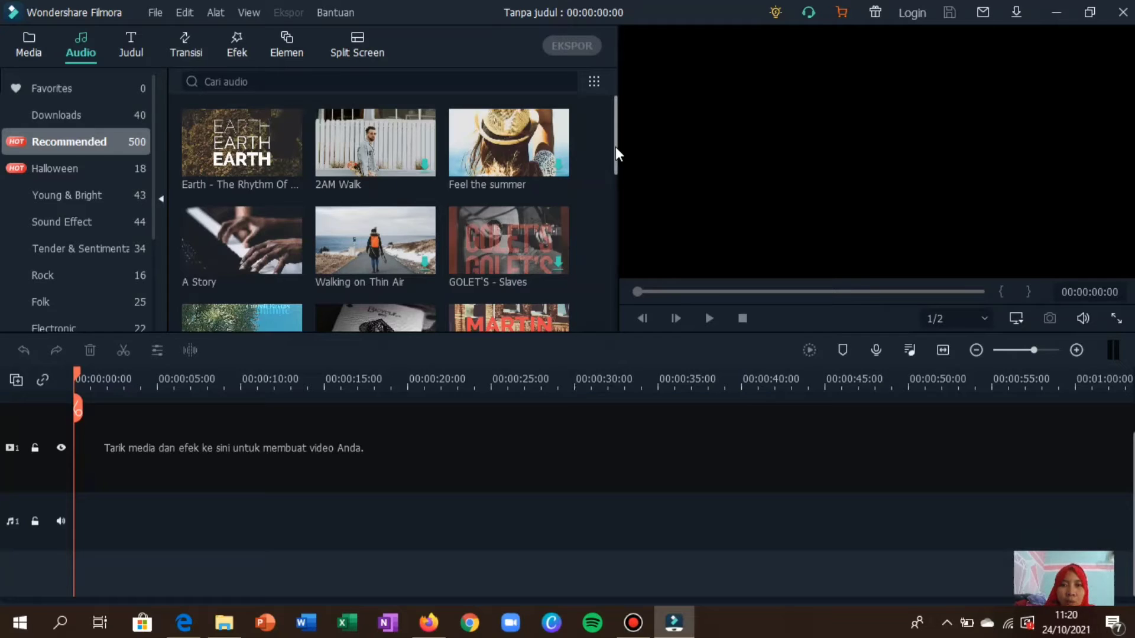
left_click(102, 205)
left_click(97, 228)
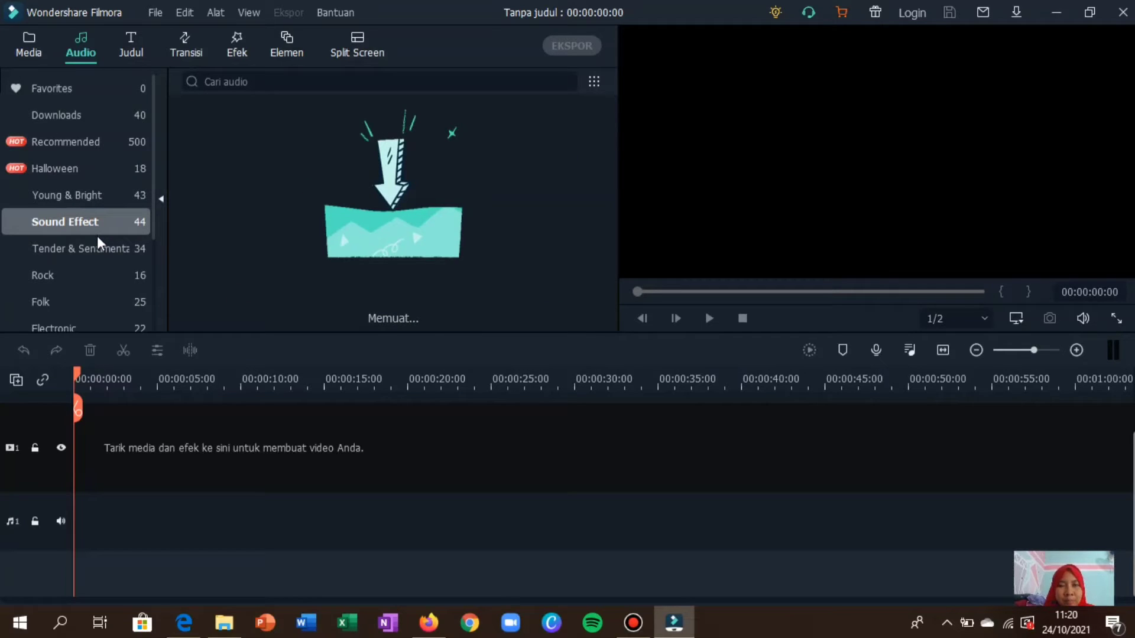
left_click(97, 249)
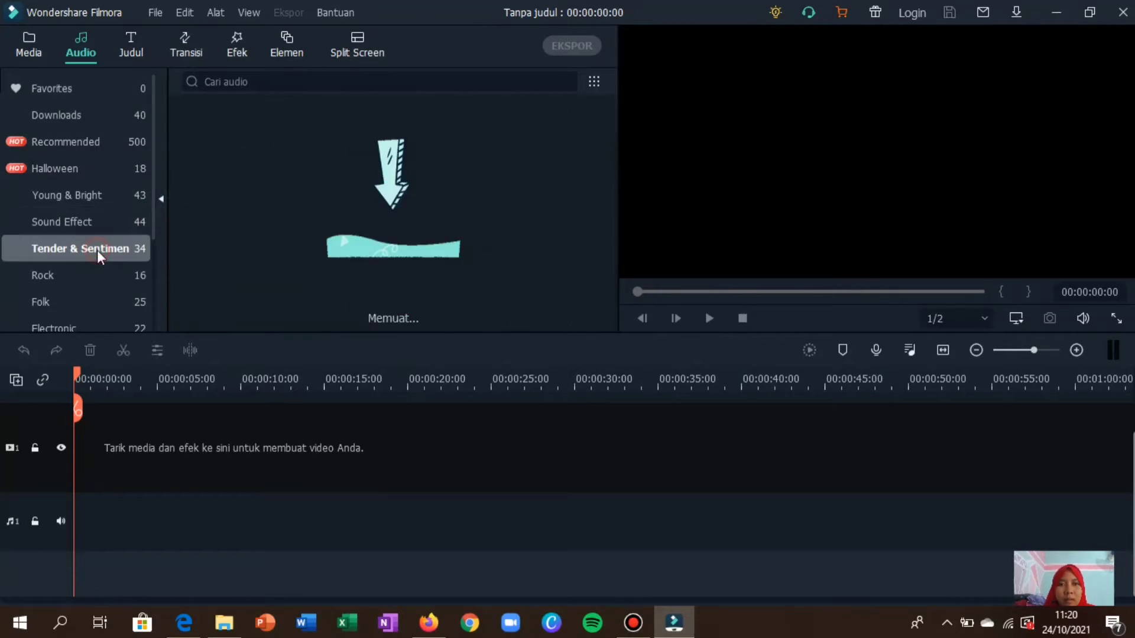
- Browse the title library's recommended templates and its Big Title and Titles categories
left_click(136, 53)
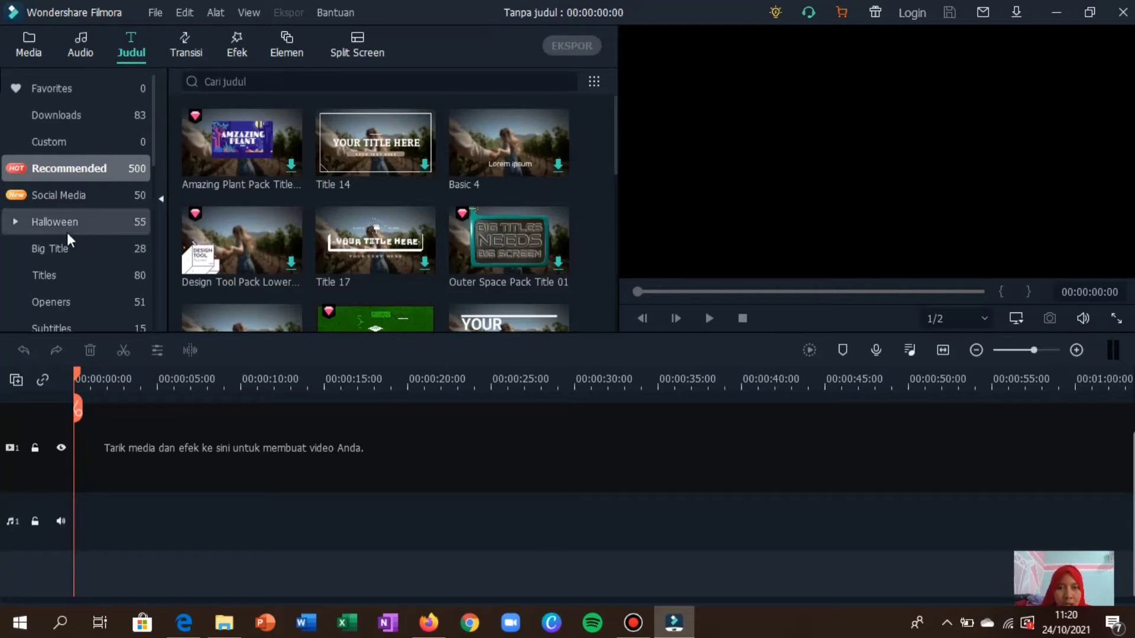
left_click(75, 248)
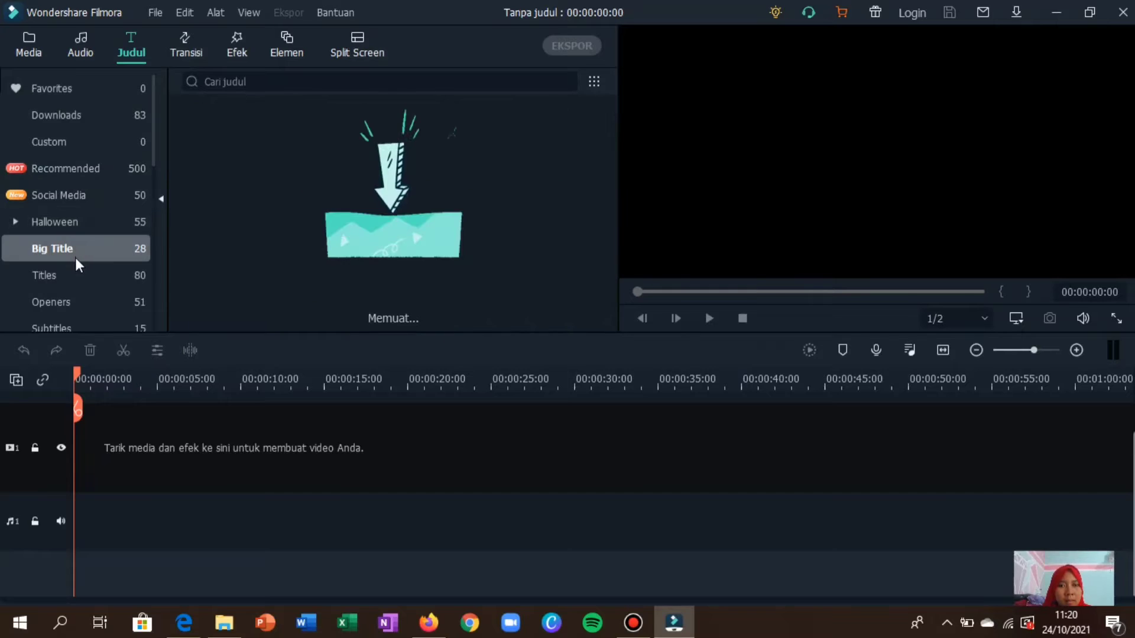
left_click(77, 275)
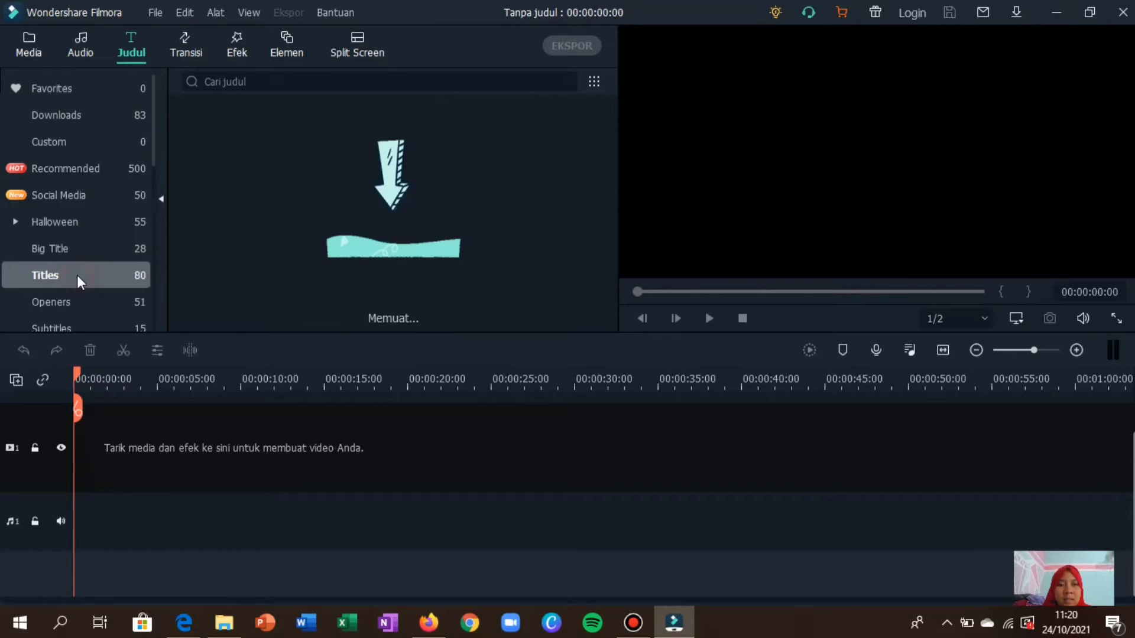
- Look through the available transitions, effects, elements and split screen layouts
left_click(190, 39)
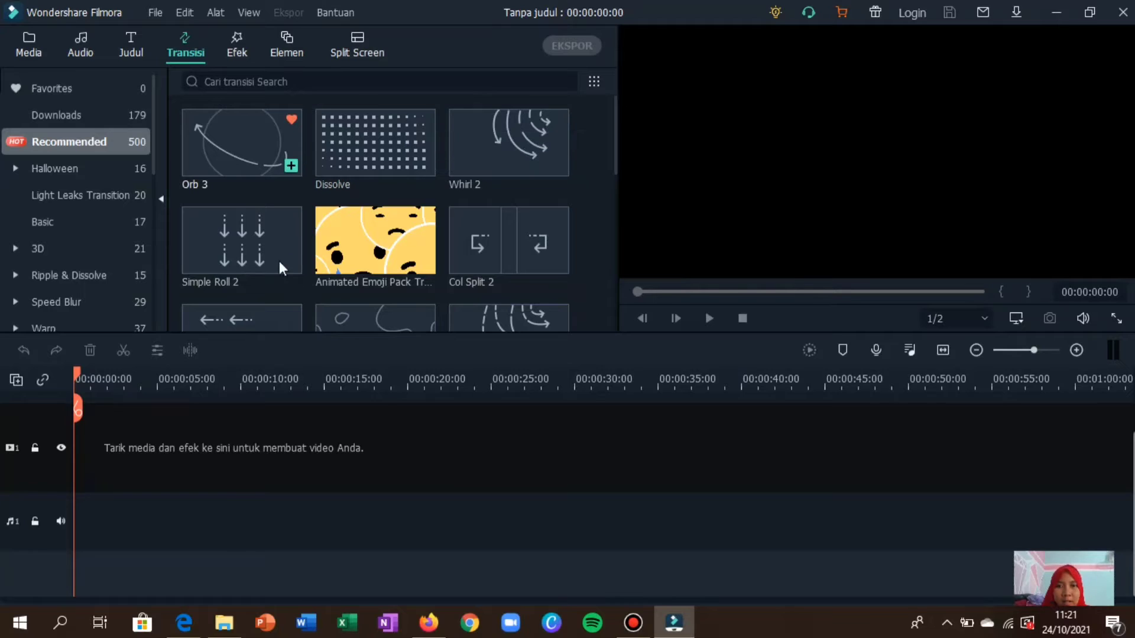
left_click(242, 46)
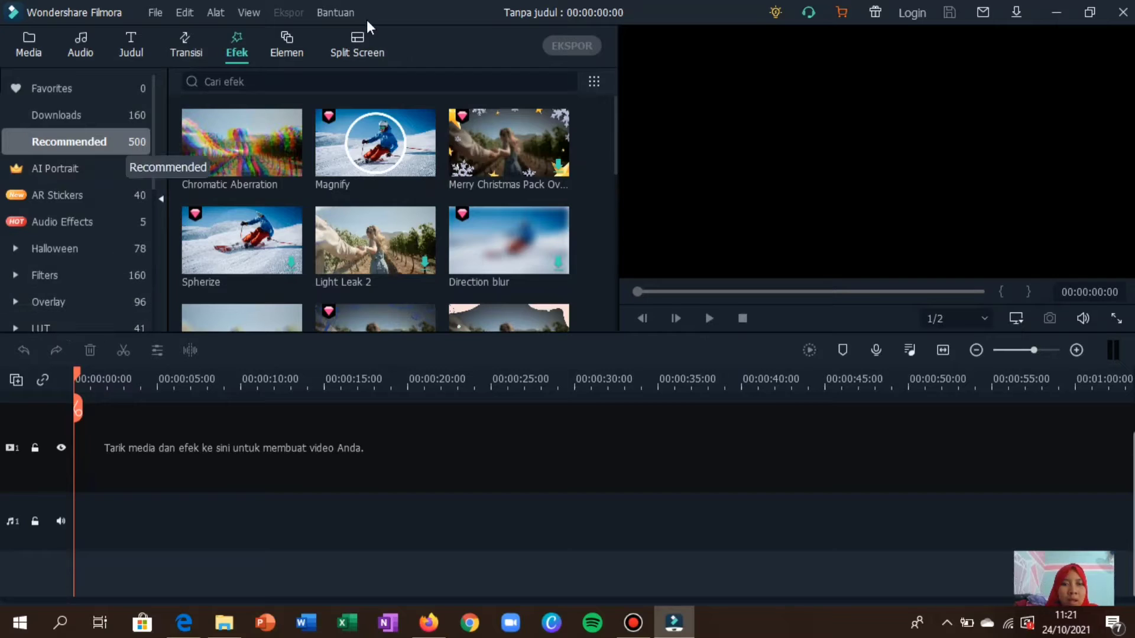
left_click(285, 32)
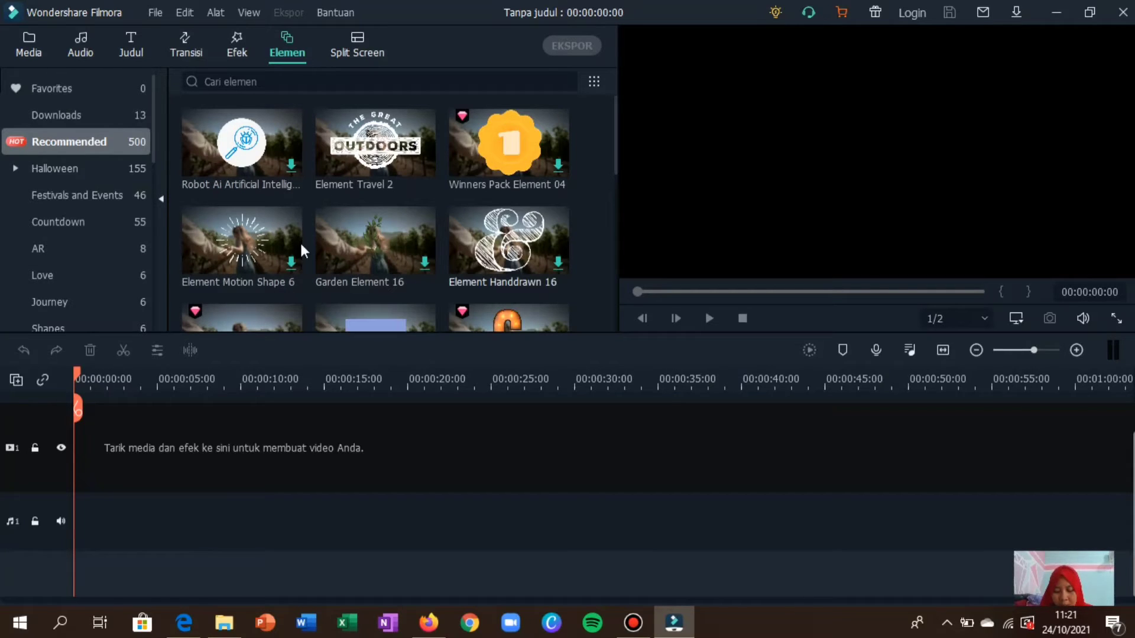
mouse_move(409, 170)
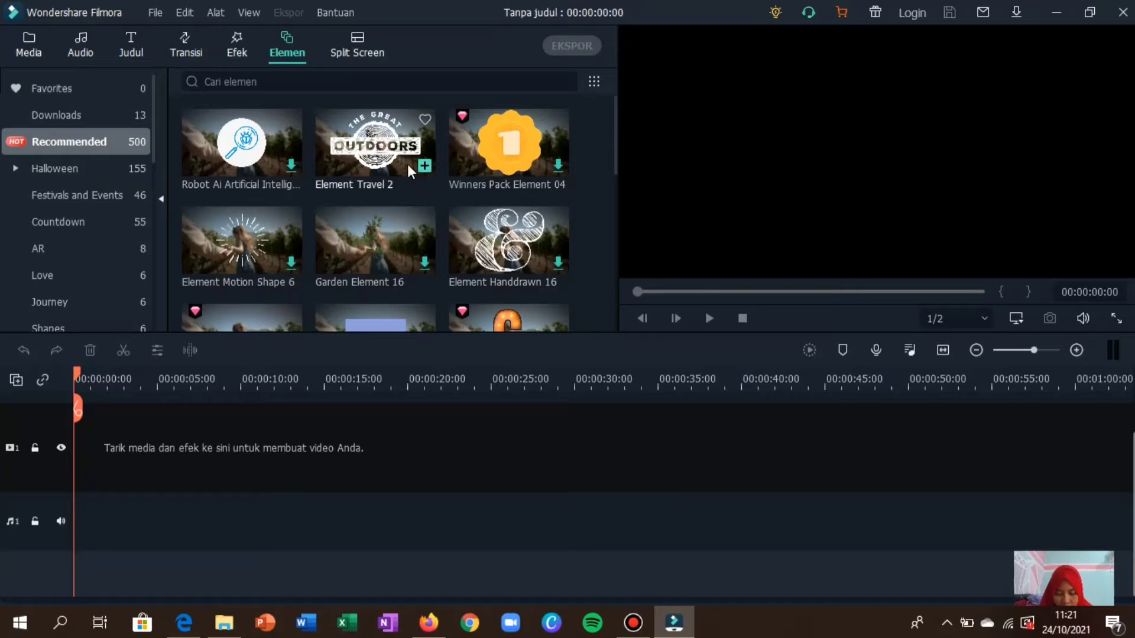
left_click(374, 45)
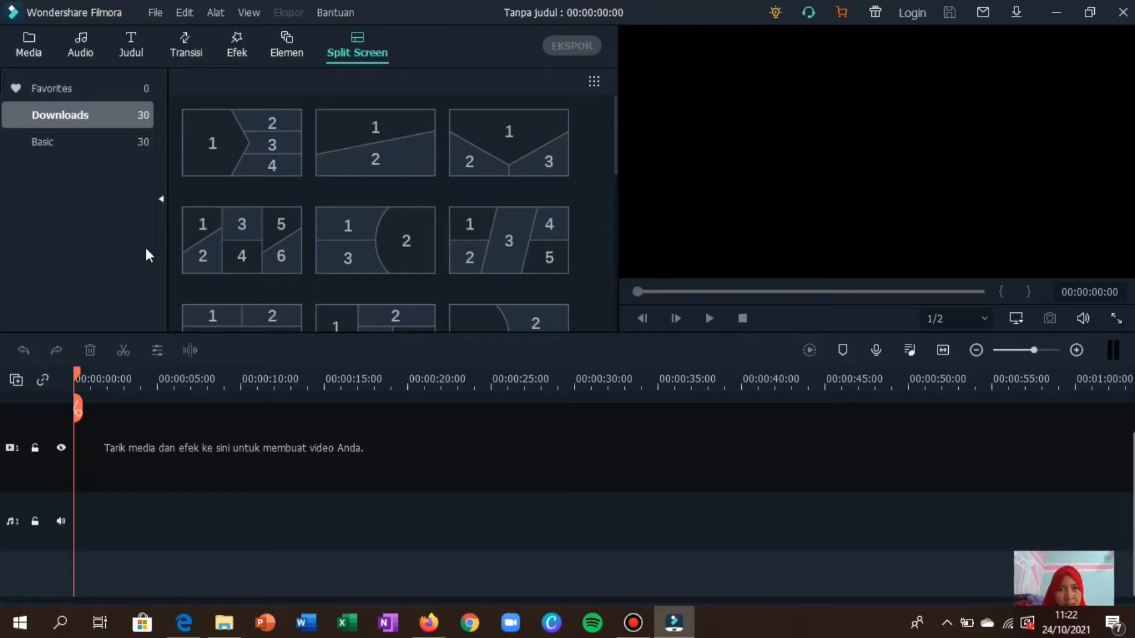
- Import the video files 20211023_152746 and 20211023_152920 into the project media folder
left_click(35, 41)
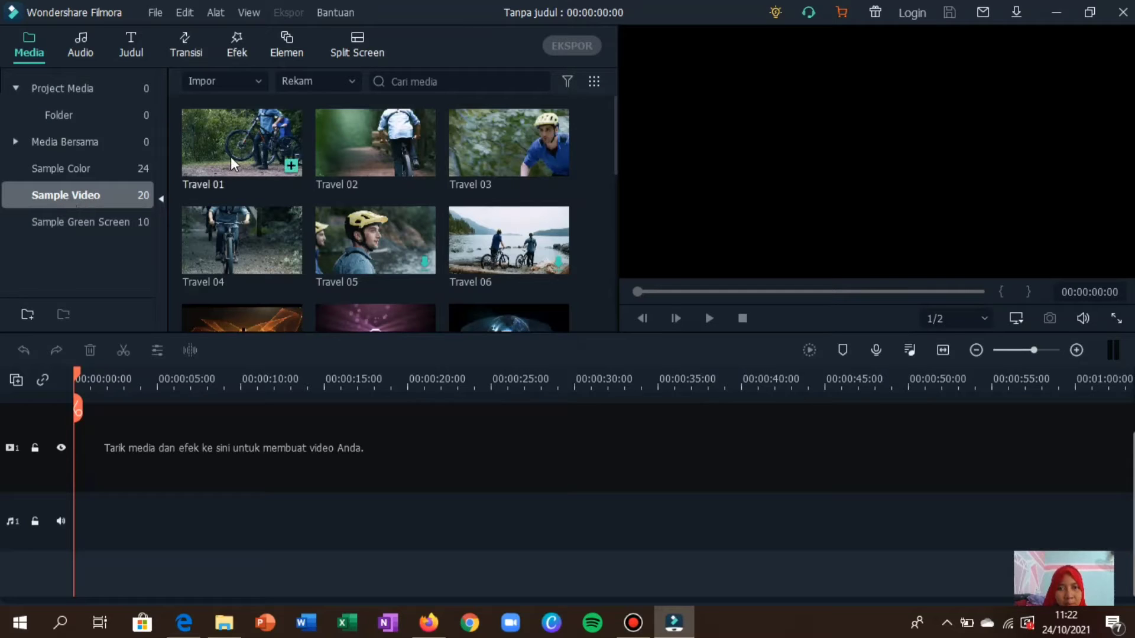
left_click(62, 89)
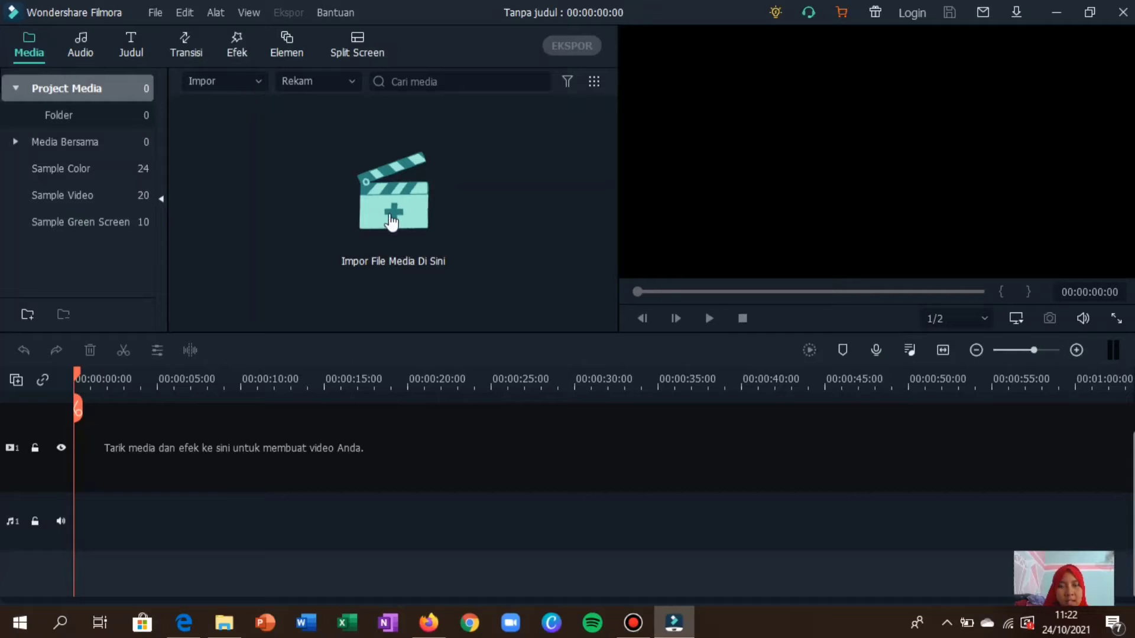
left_click(258, 83)
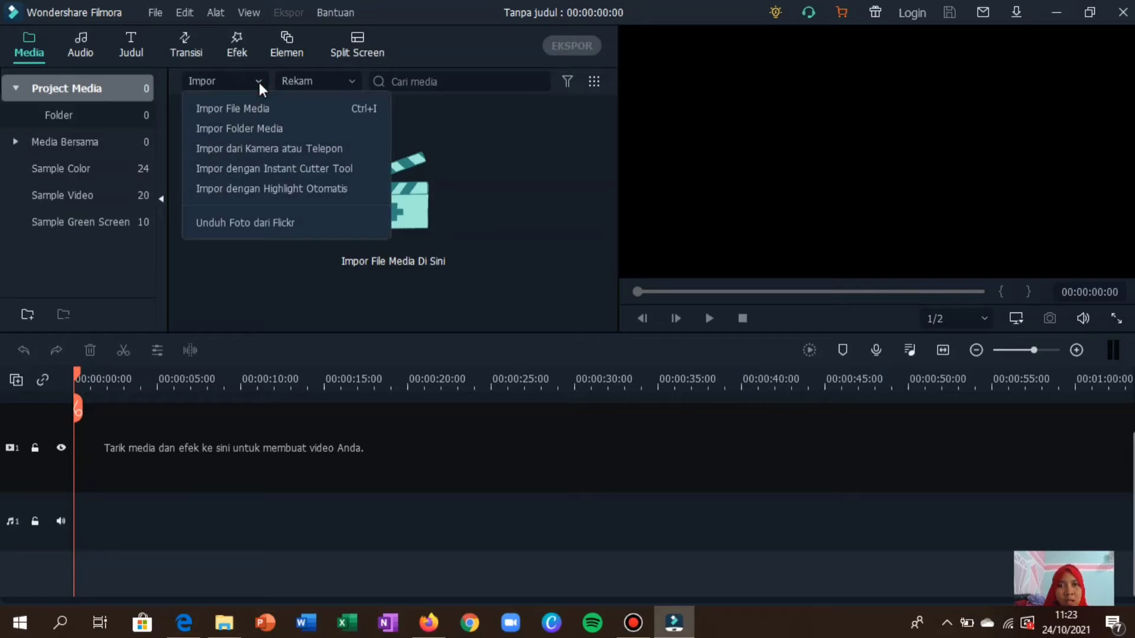
left_click(311, 110)
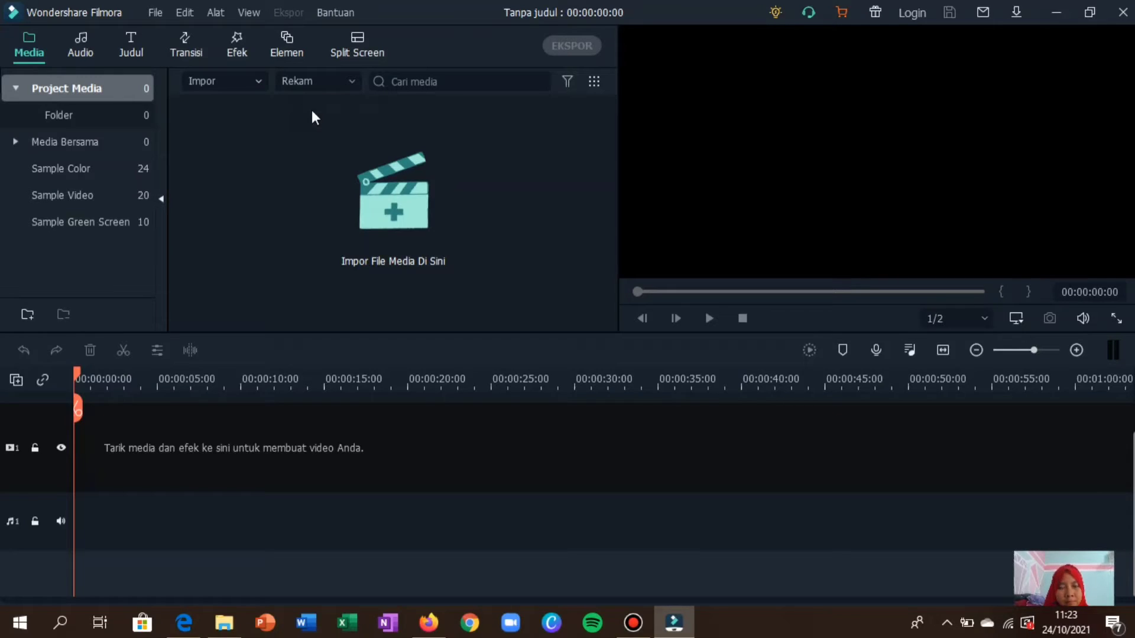
left_click(448, 123)
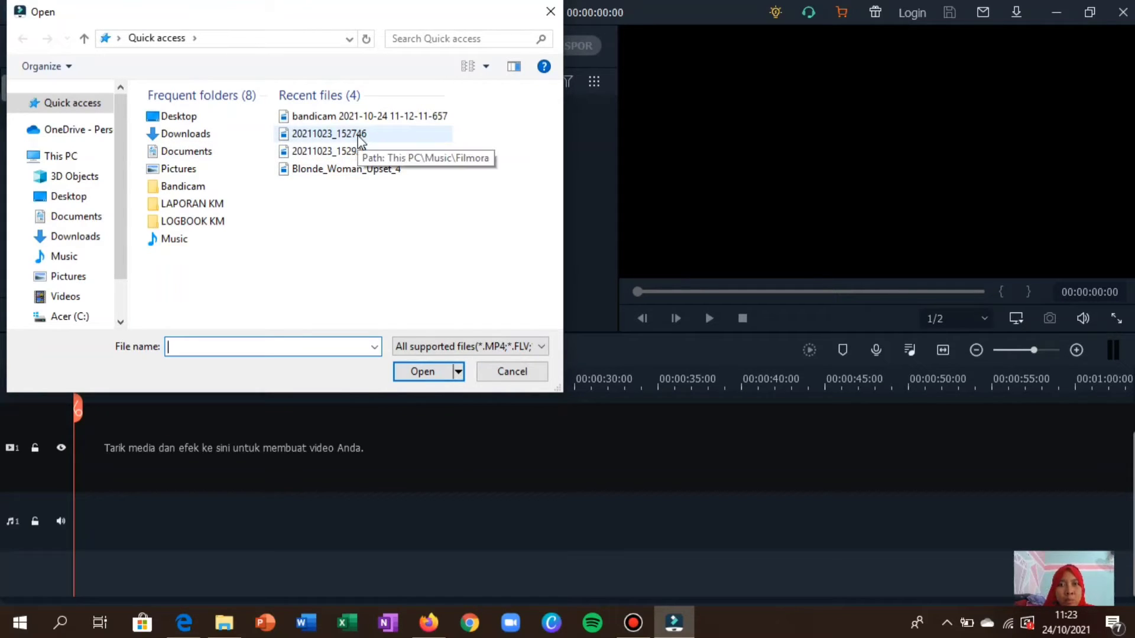
left_click(358, 135)
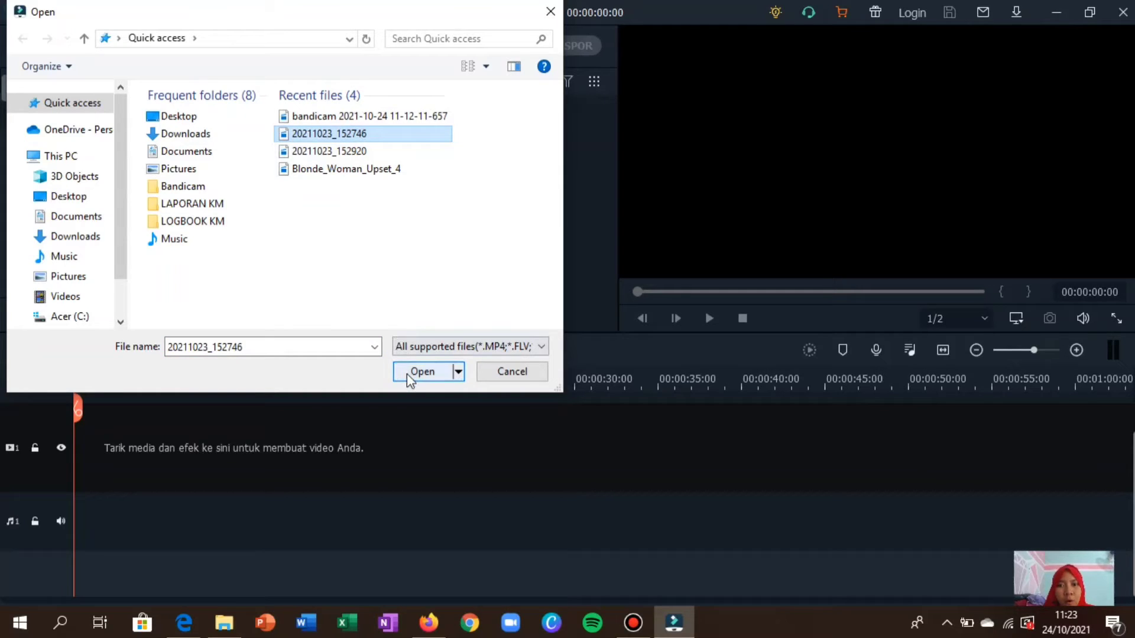
double_click(361, 135)
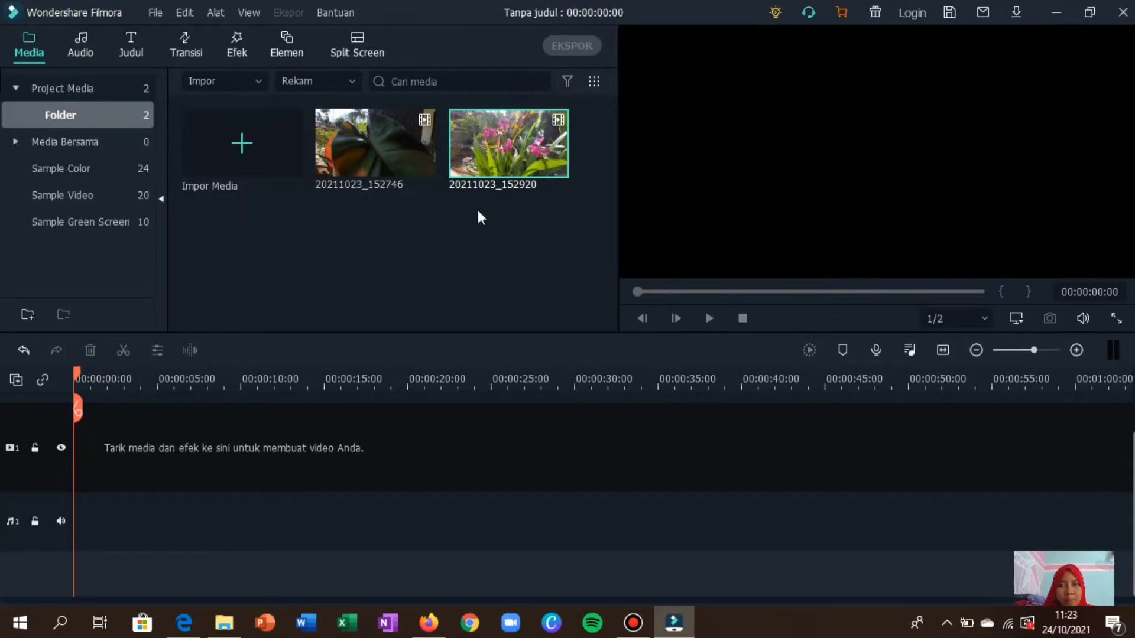
- Preview clip 20211023_152746 and add it to the timeline, matching the project settings to the media at 1920 x 1080 29fps
double_click(377, 151)
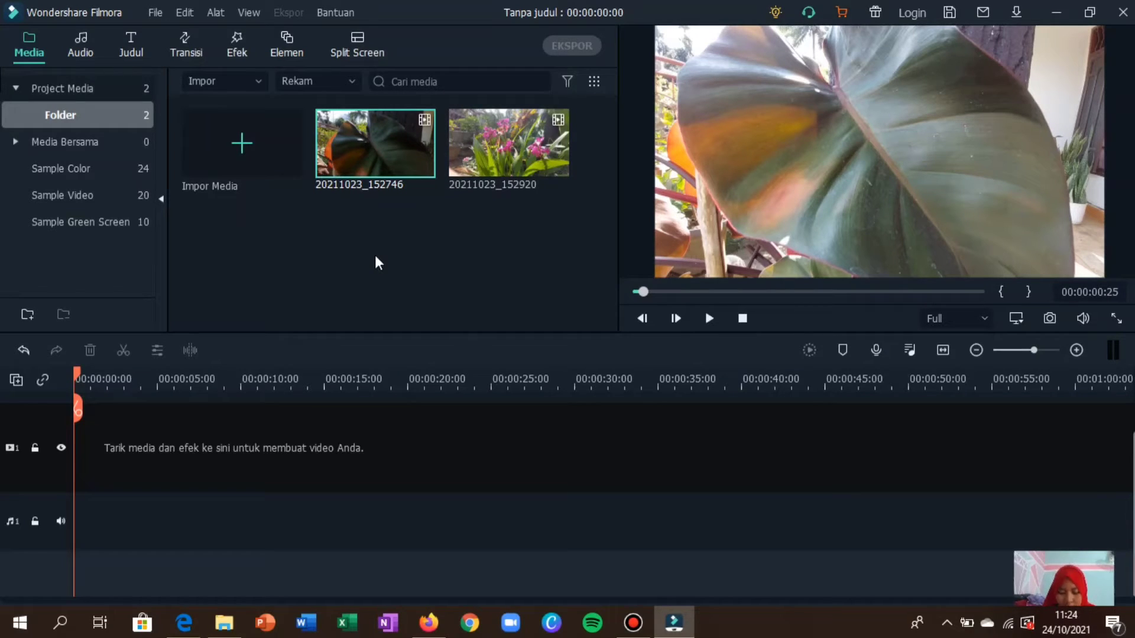
mouse_move(406, 125)
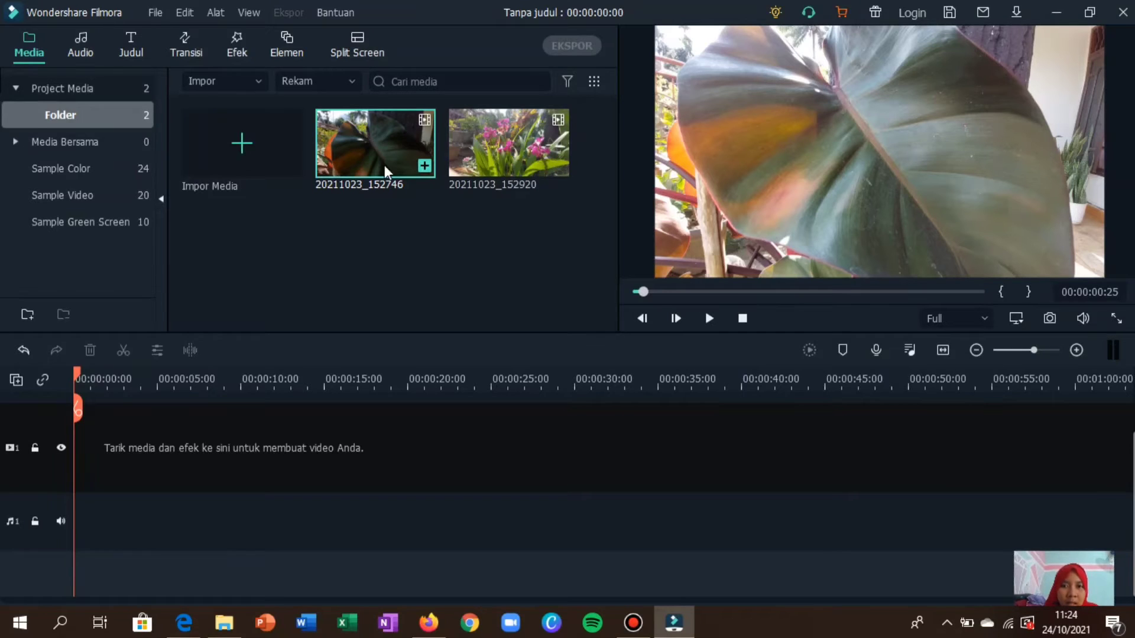
left_click(425, 166)
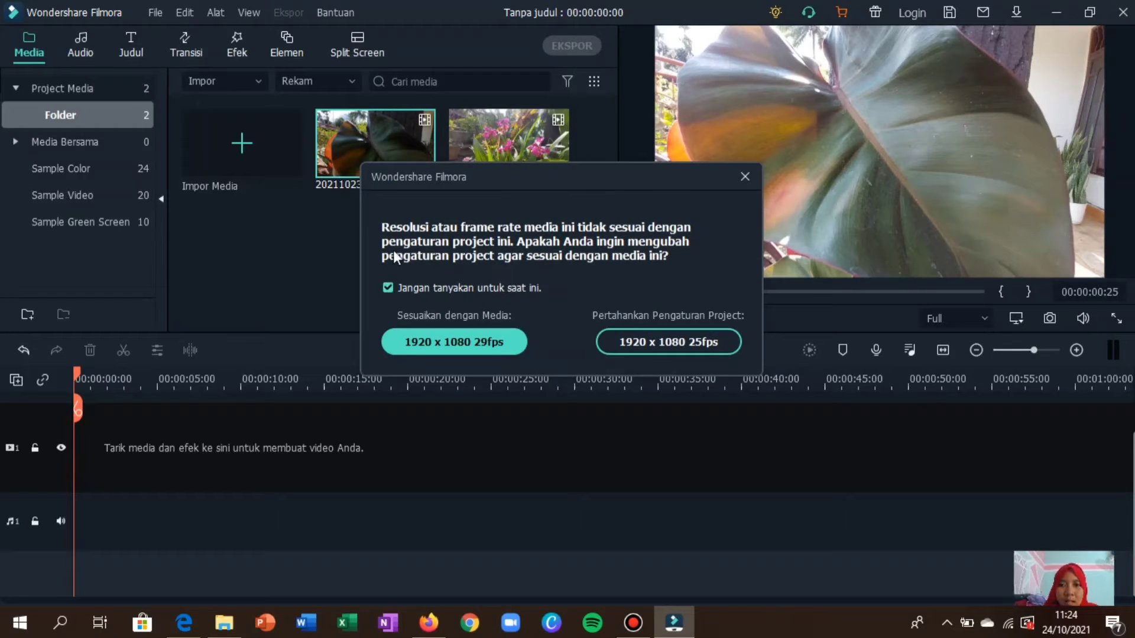
left_click(495, 345)
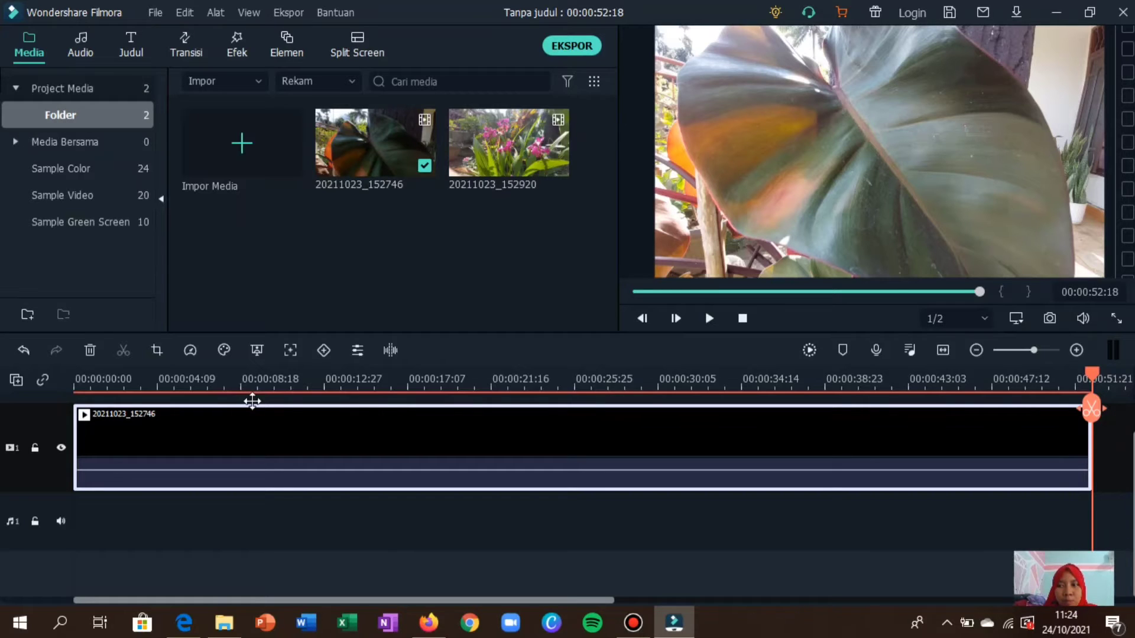
- Delete clip 20211023_152746 from the timeline and place it again at the start of video track 1
left_click(278, 385)
left_click(68, 402)
left_click(254, 459)
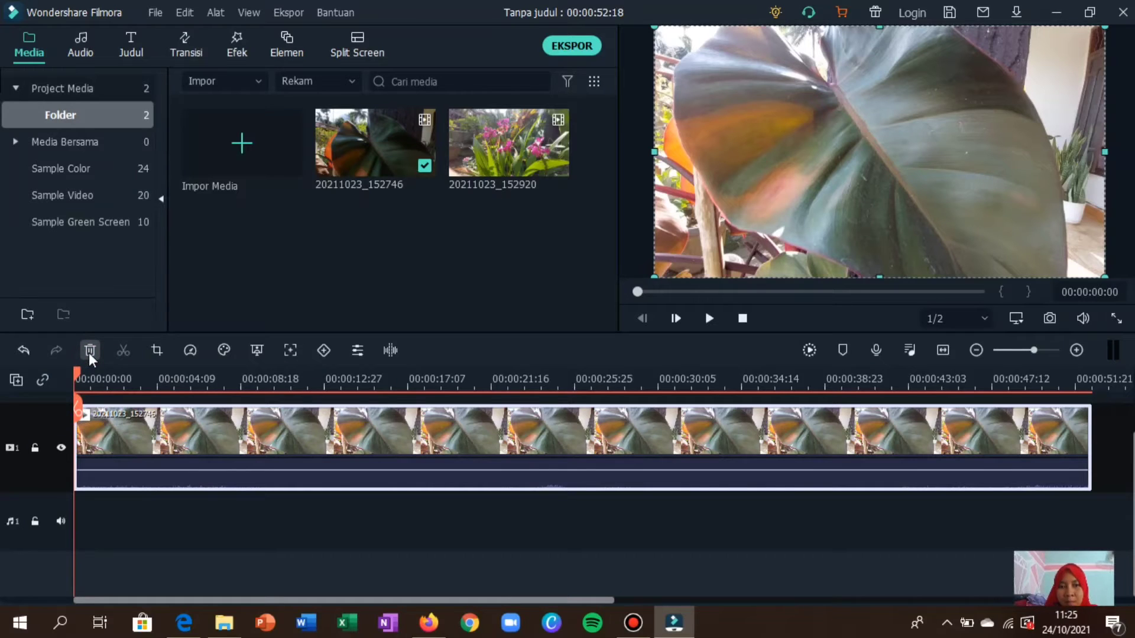
left_click(89, 350)
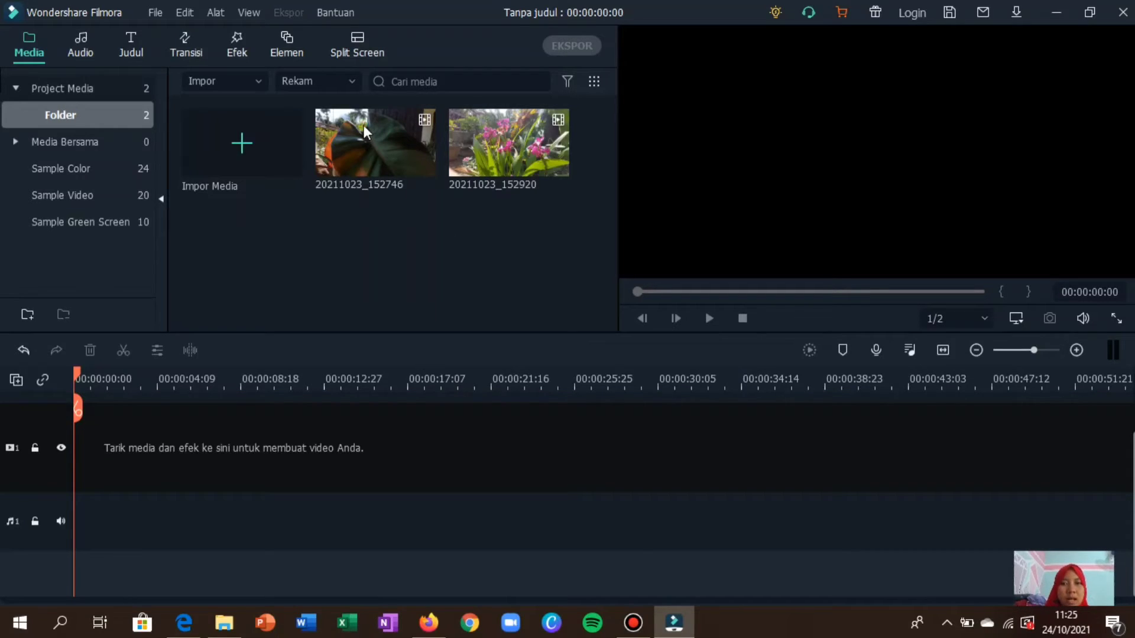
left_click_drag(363, 125, 76, 451)
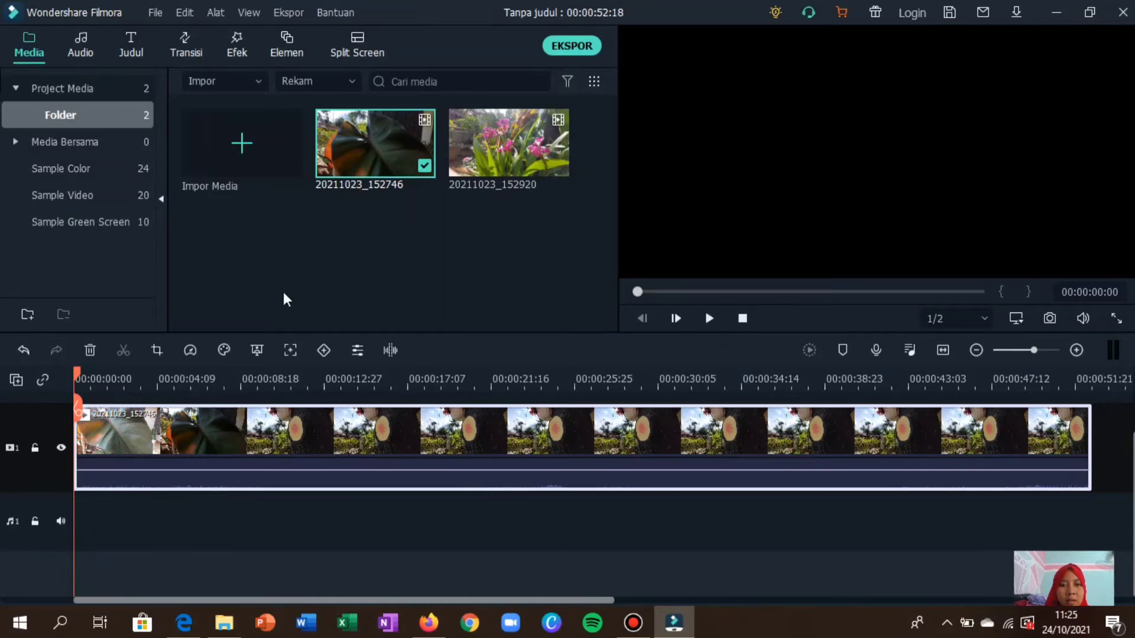
- Insert the Title 2 template at the start of video track 1, ahead of the video clip
left_click(131, 50)
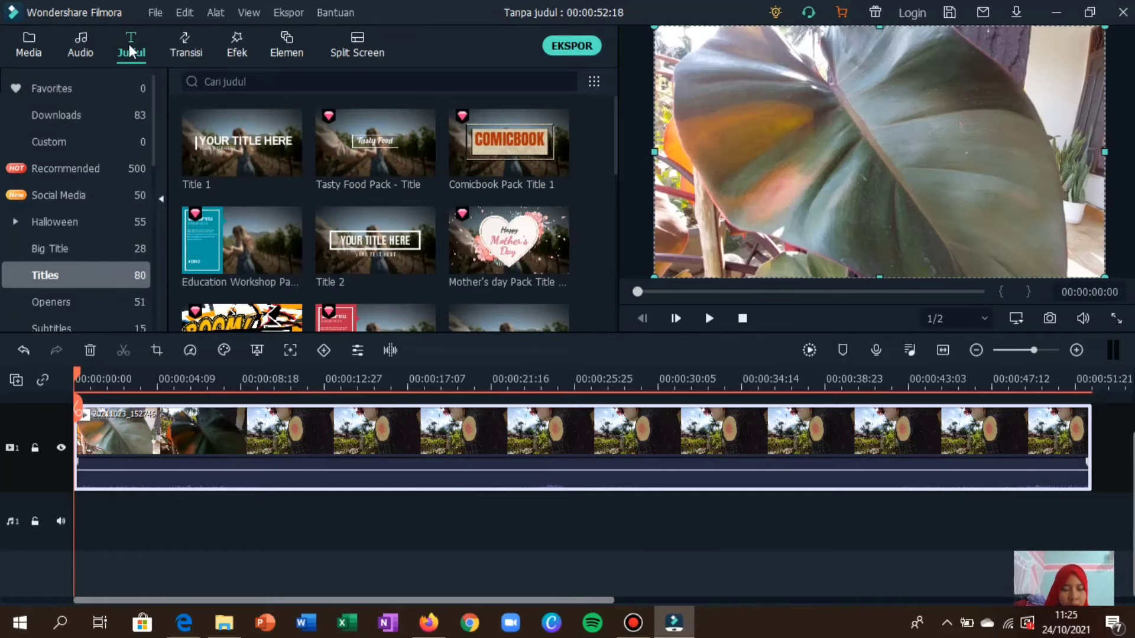
mouse_move(377, 250)
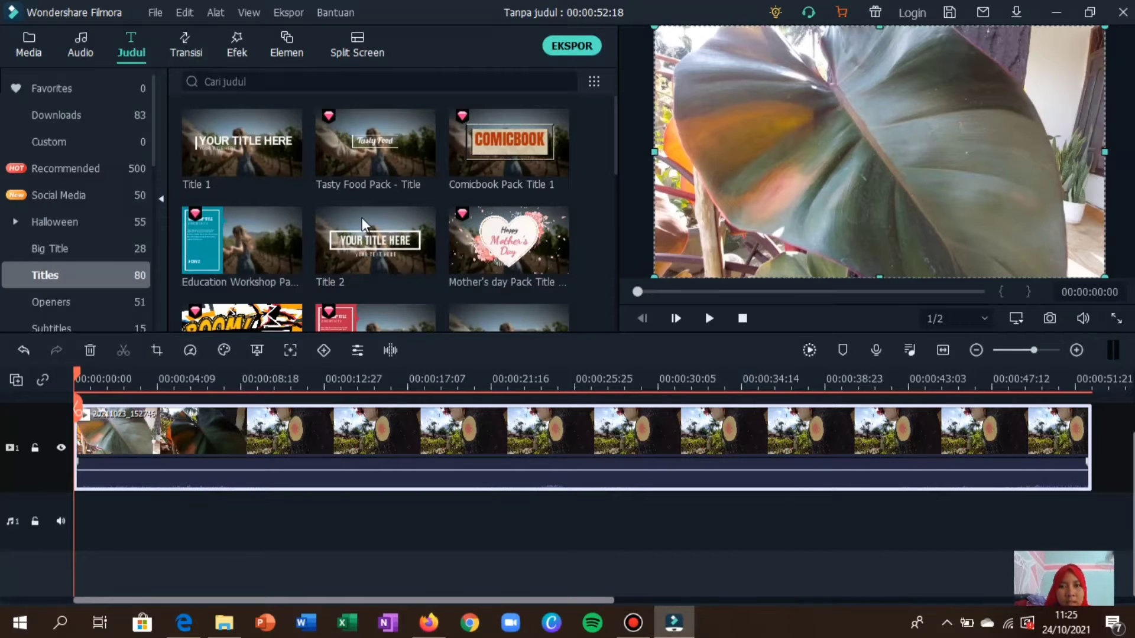
left_click_drag(396, 255, 88, 462)
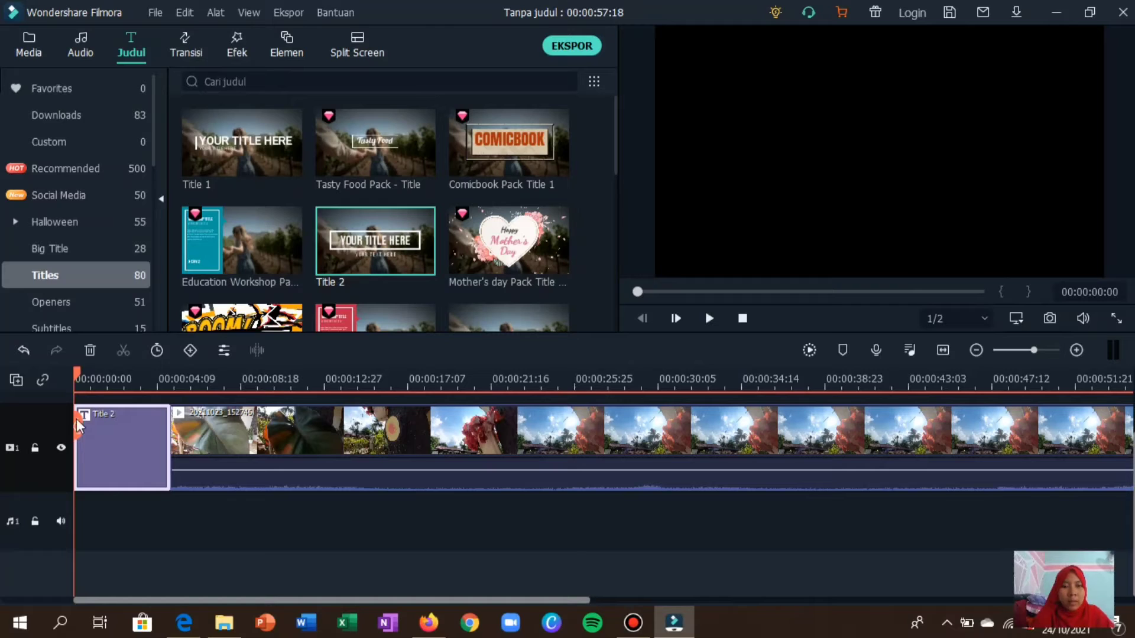
- Change the title's main text to HELLO and its subtitle text to WELCOME
double_click(120, 449)
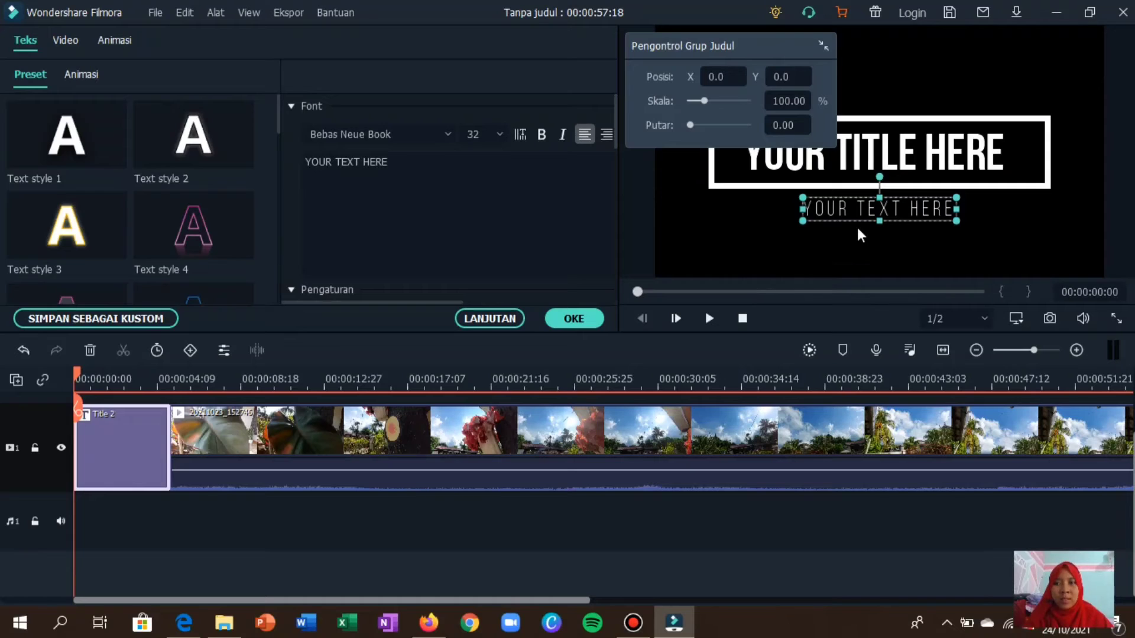
left_click(412, 176)
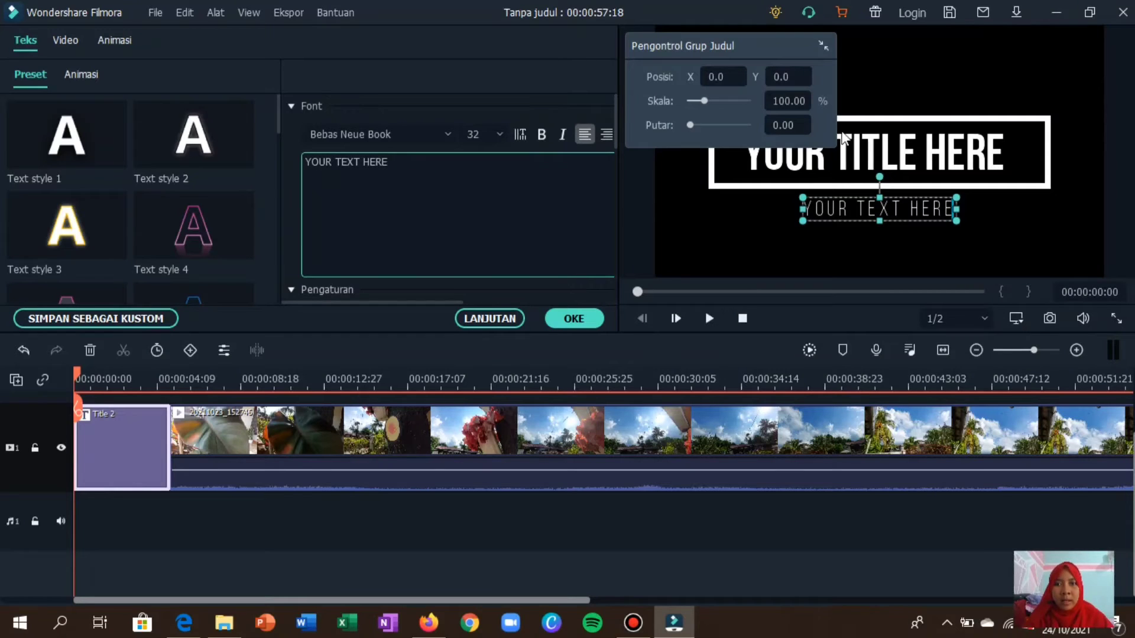
left_click(925, 157)
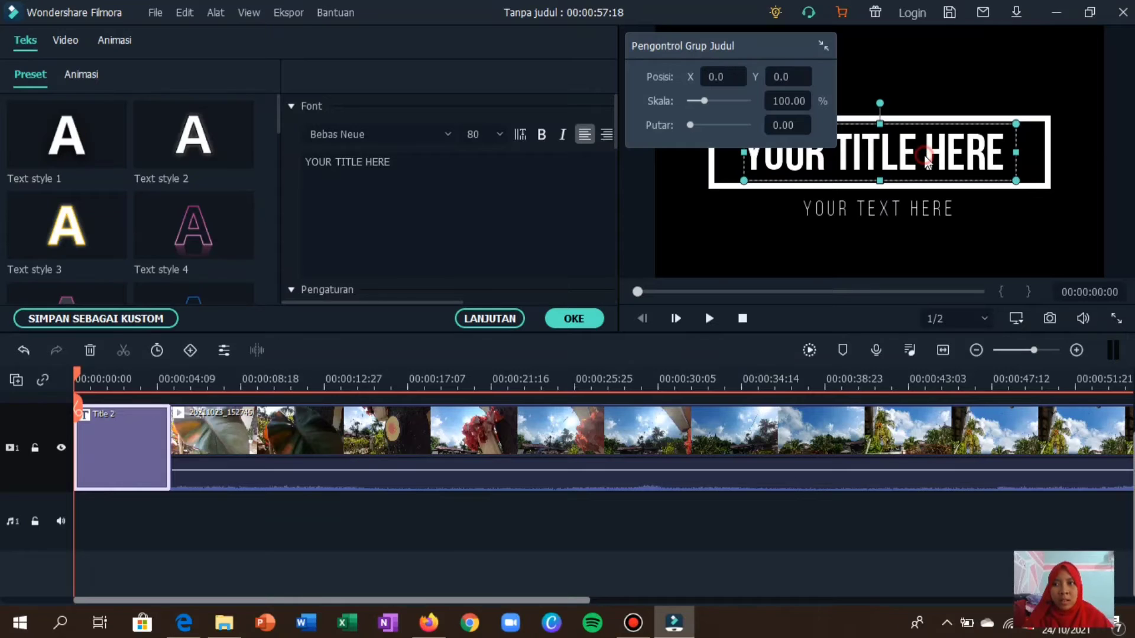
double_click(923, 155)
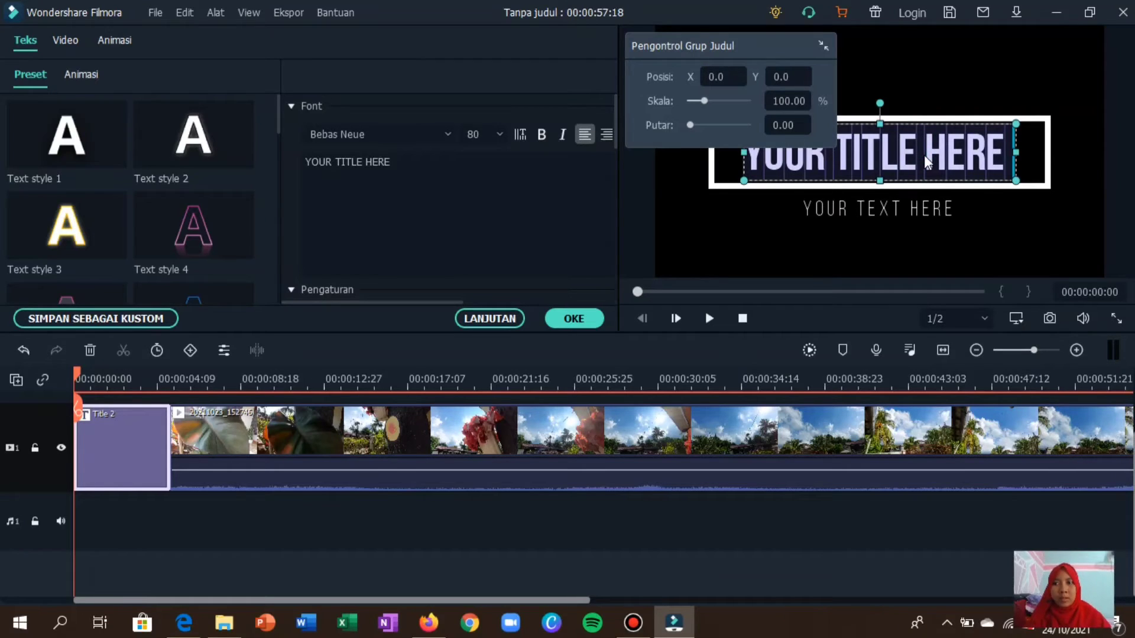
type("W")
key("BackSpace")
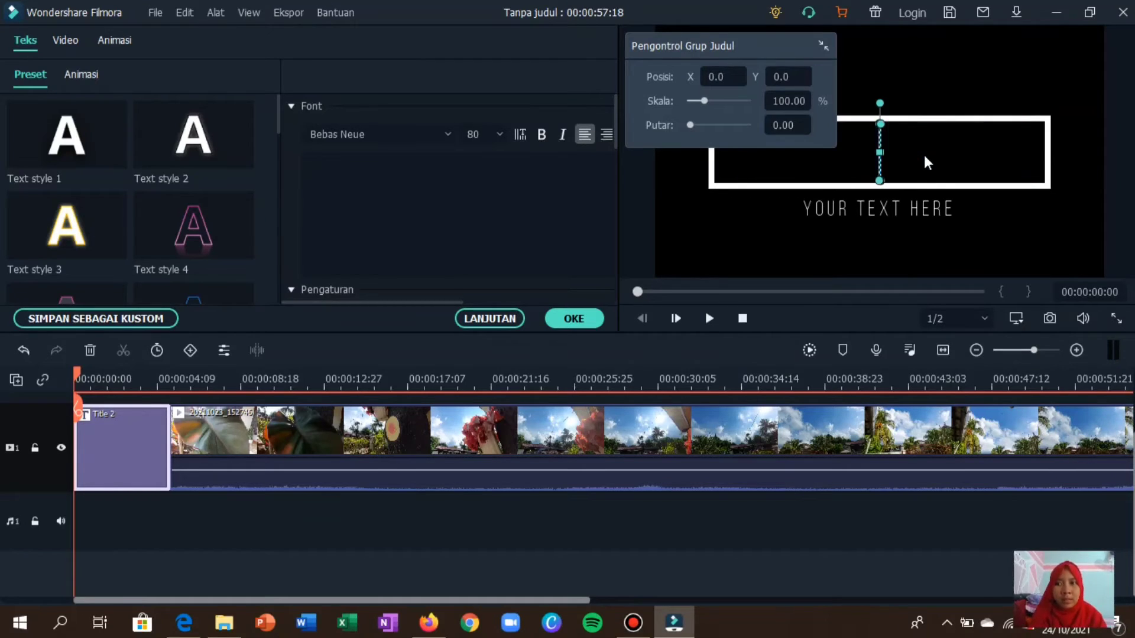
type("HELLO")
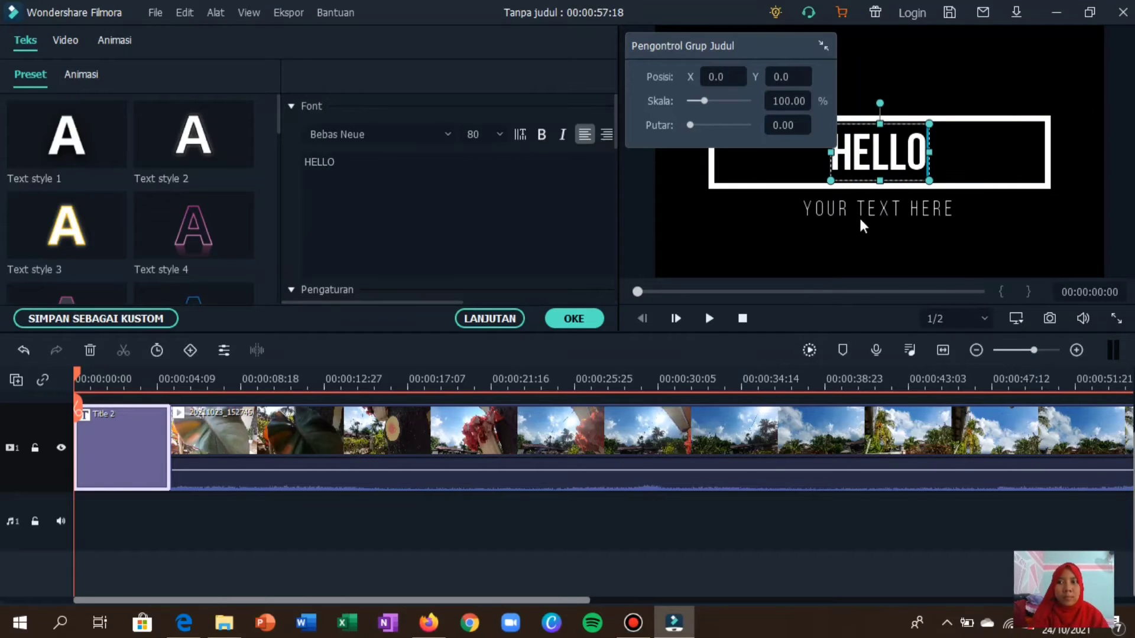
double_click(845, 210)
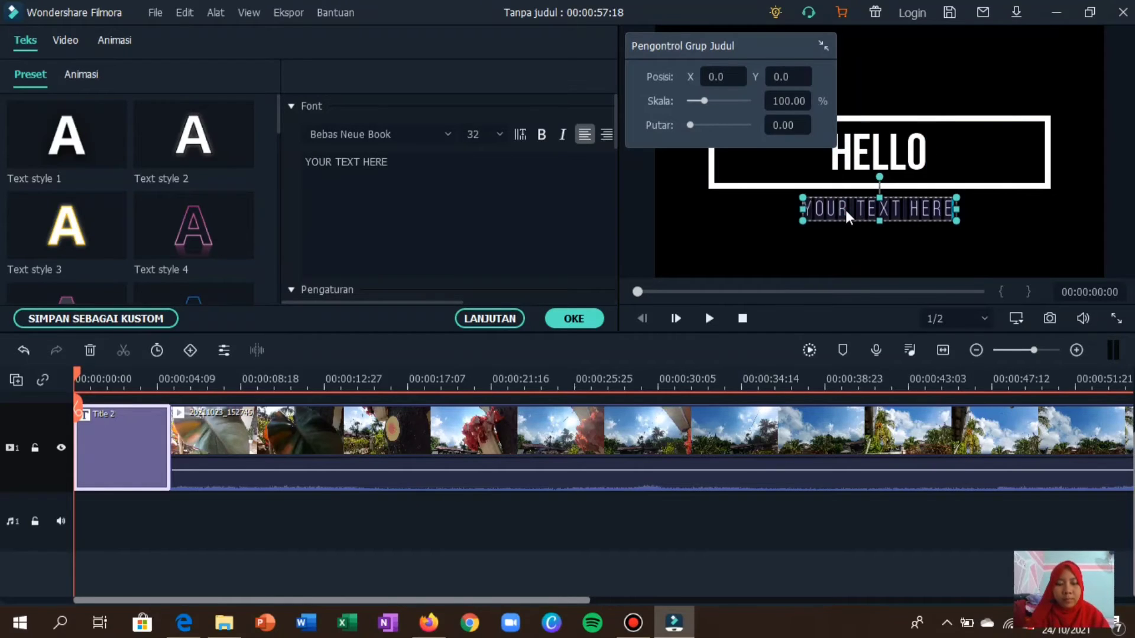
type("WELCOME")
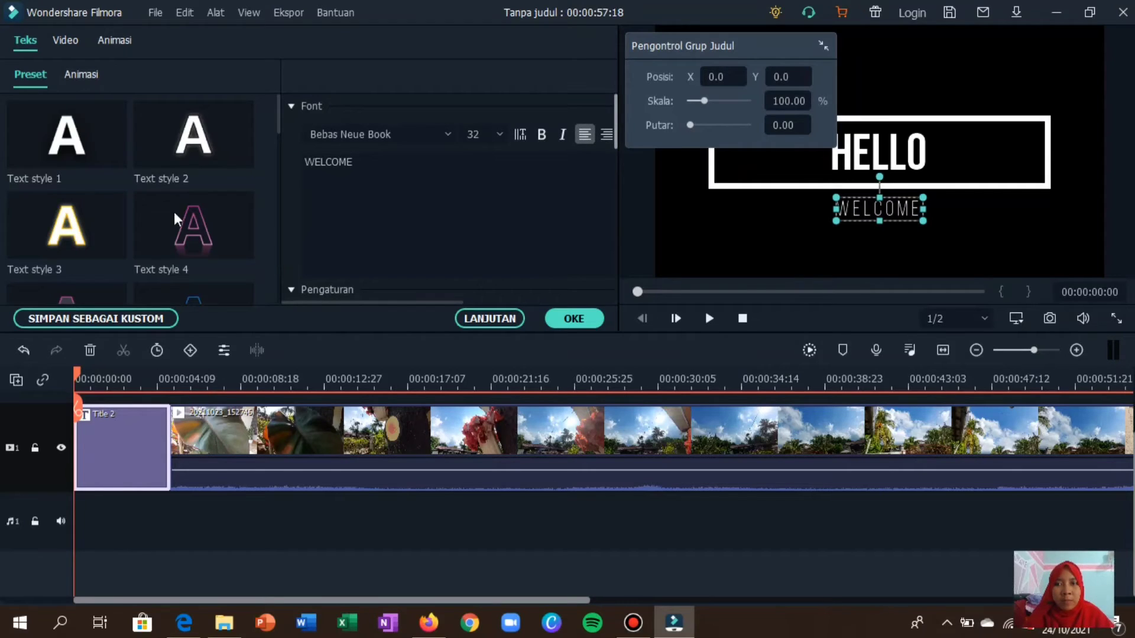
- Look over the title's text animations, formatting and compositing settings, and accept the title edits
scroll(413, 177, "down", 2)
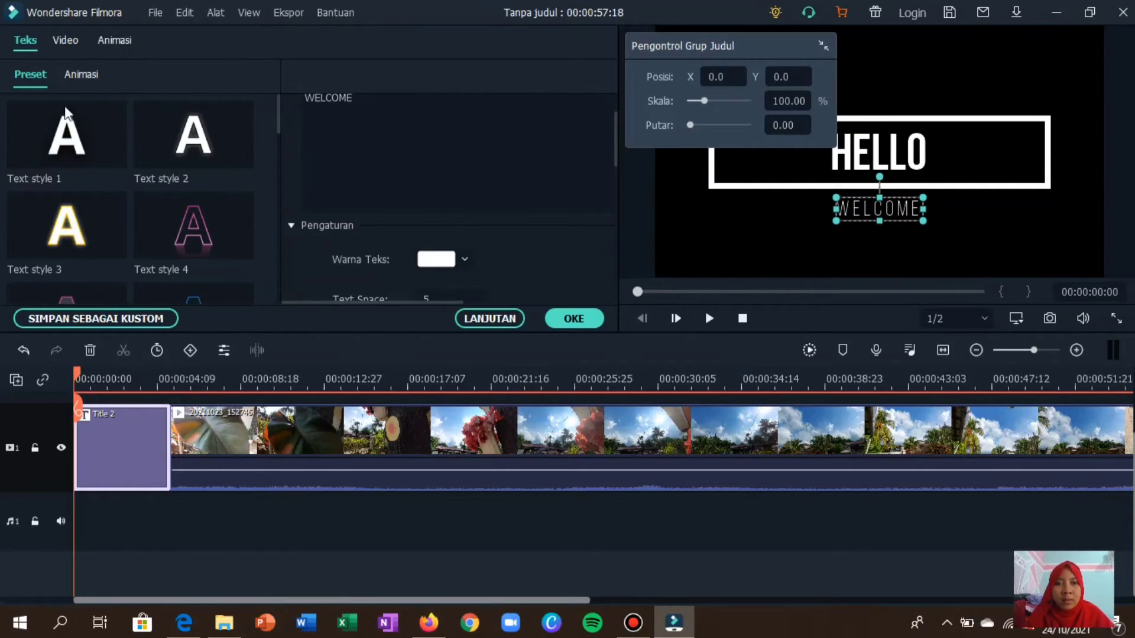
left_click(89, 74)
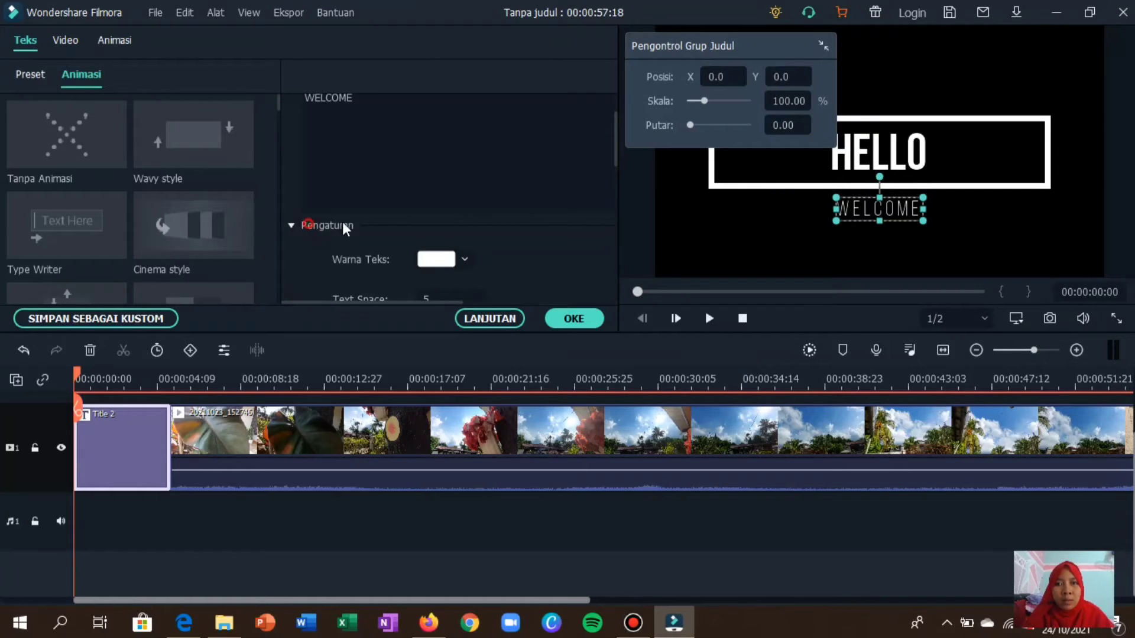
left_click_drag(616, 124, 615, 155)
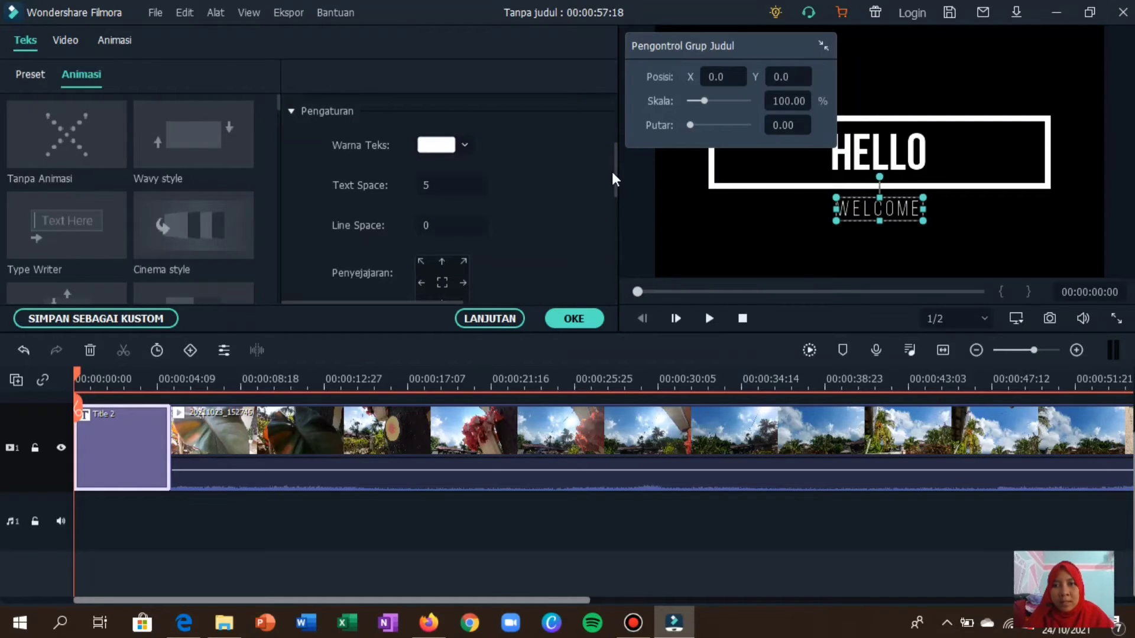
left_click_drag(616, 175, 603, 286)
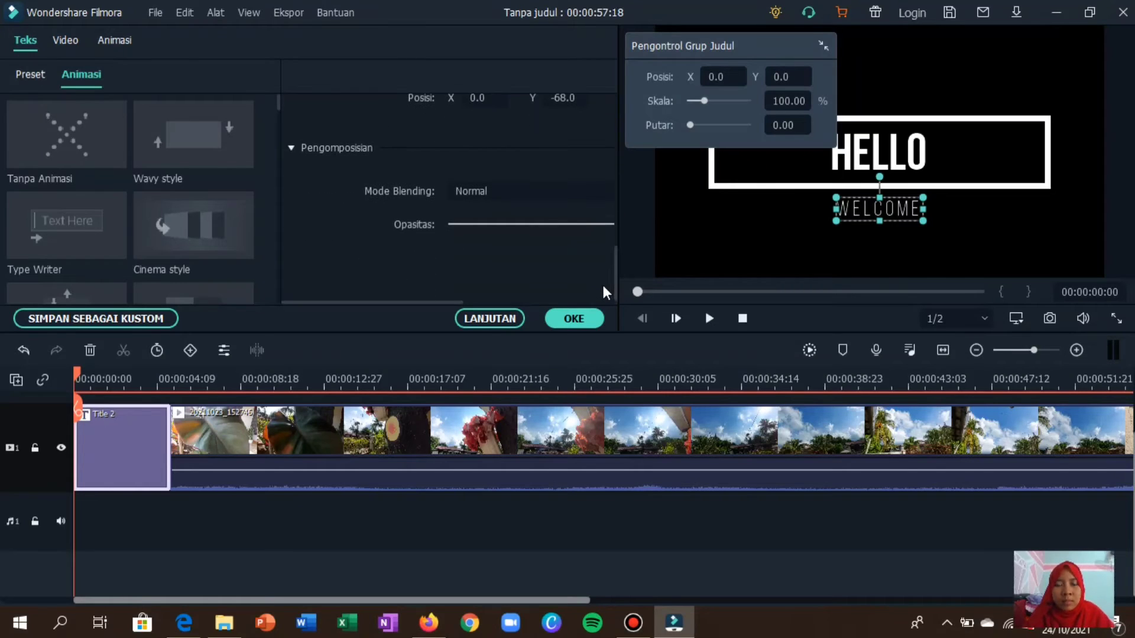
left_click(568, 324)
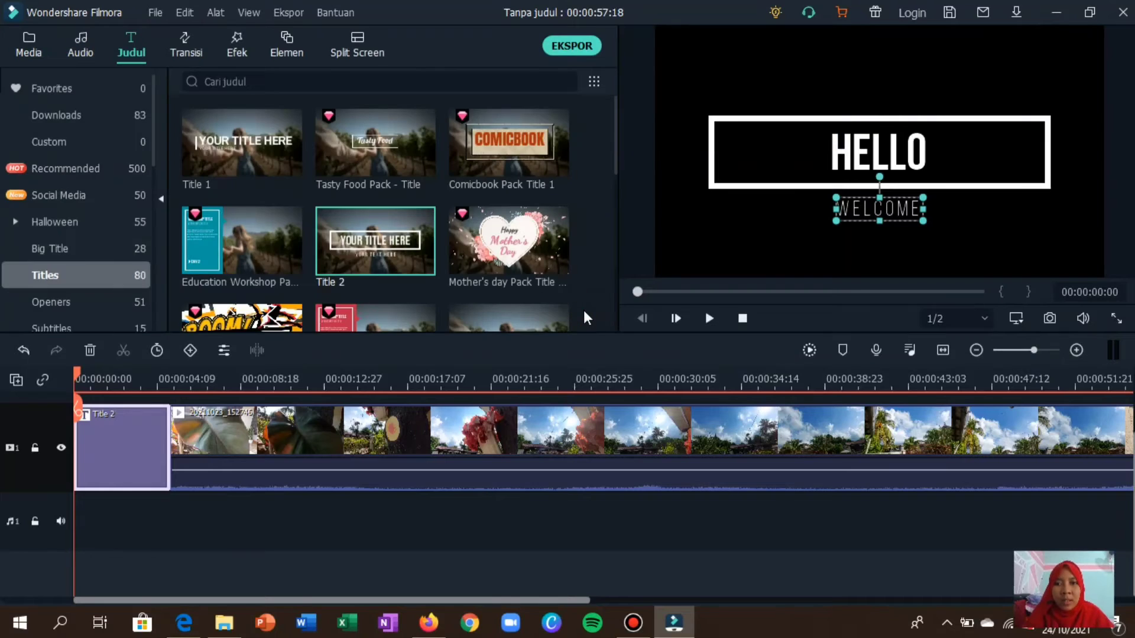
- Play back the opening title and return the playhead to the start of the timeline
left_click(708, 319)
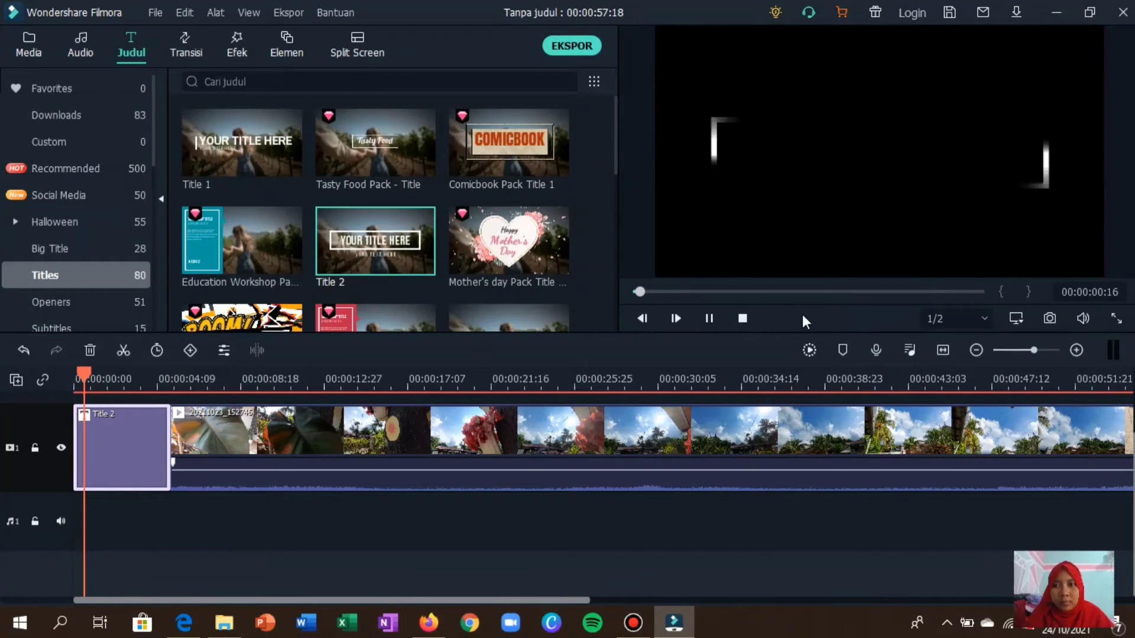
left_click(707, 320)
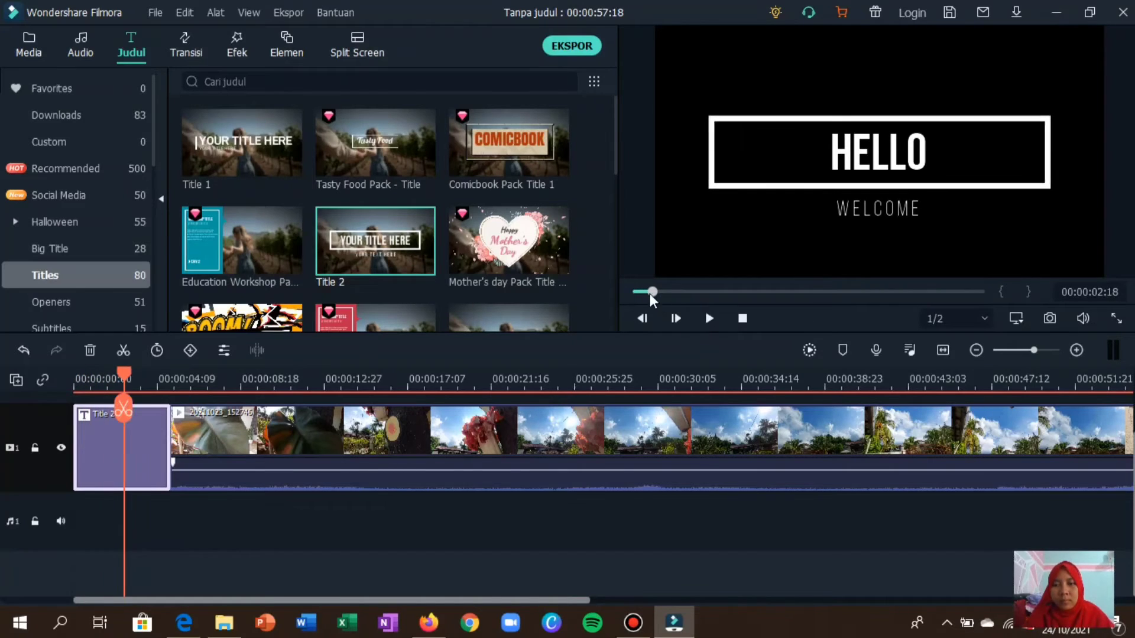
left_click_drag(652, 292, 636, 292)
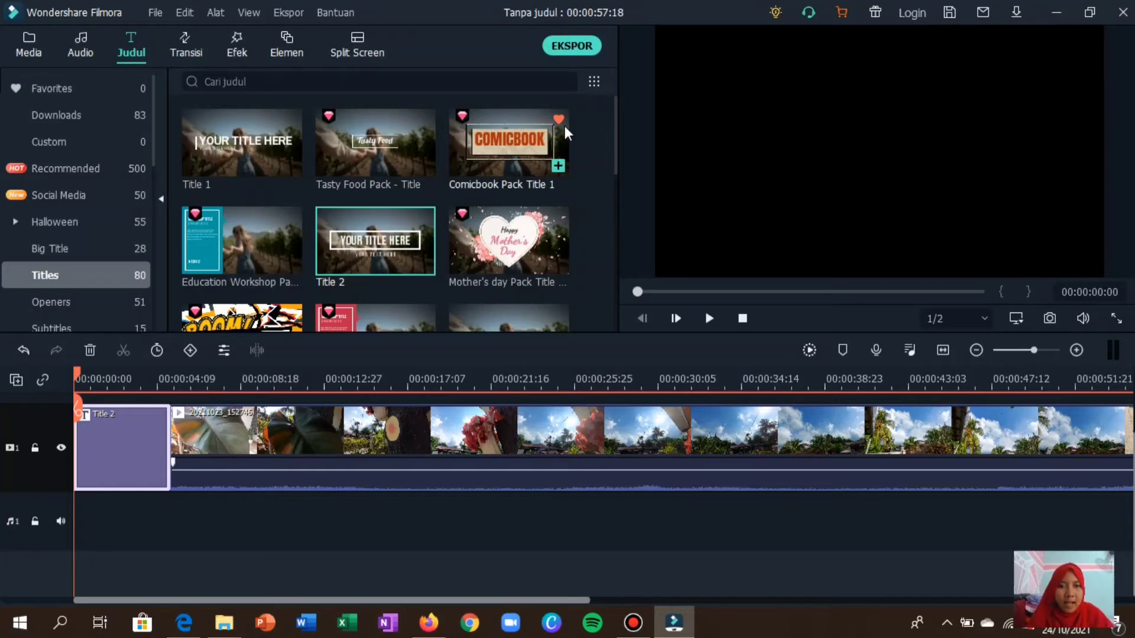
- Add the Trip to roma track from the Young & Bright audio category to audio track 1
left_click(84, 40)
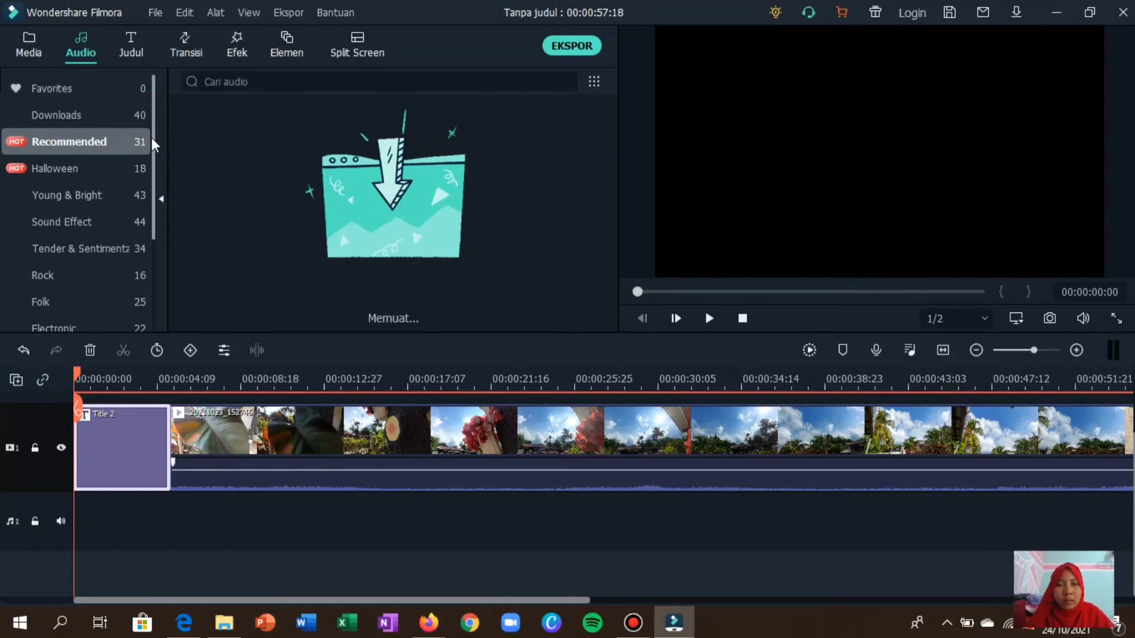
scroll(154, 175, "down", 1)
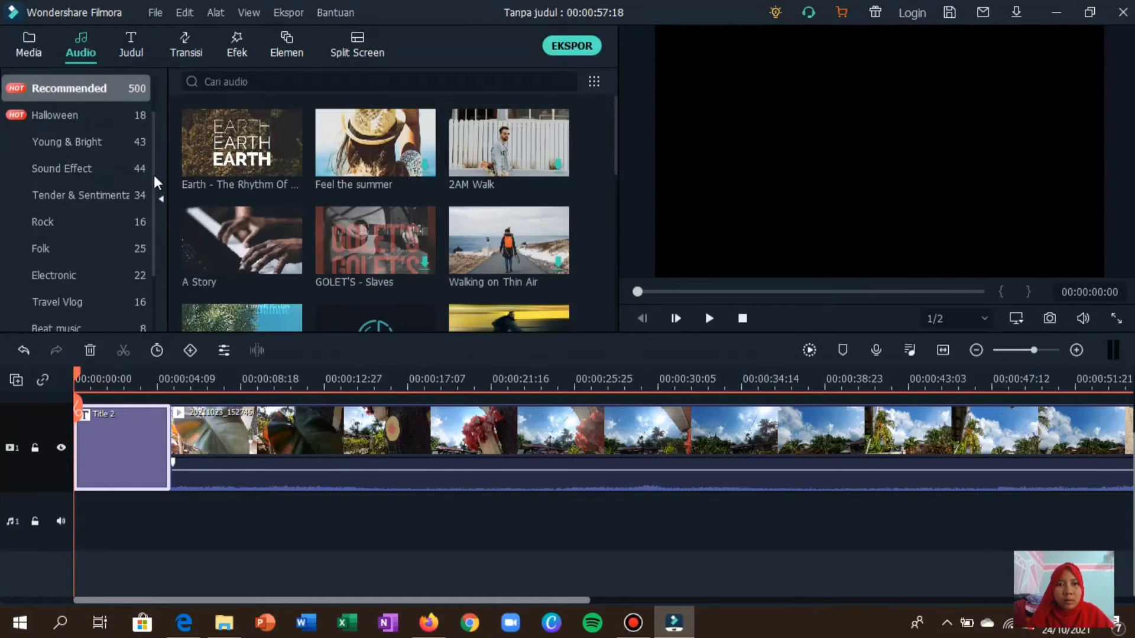
left_click(79, 171)
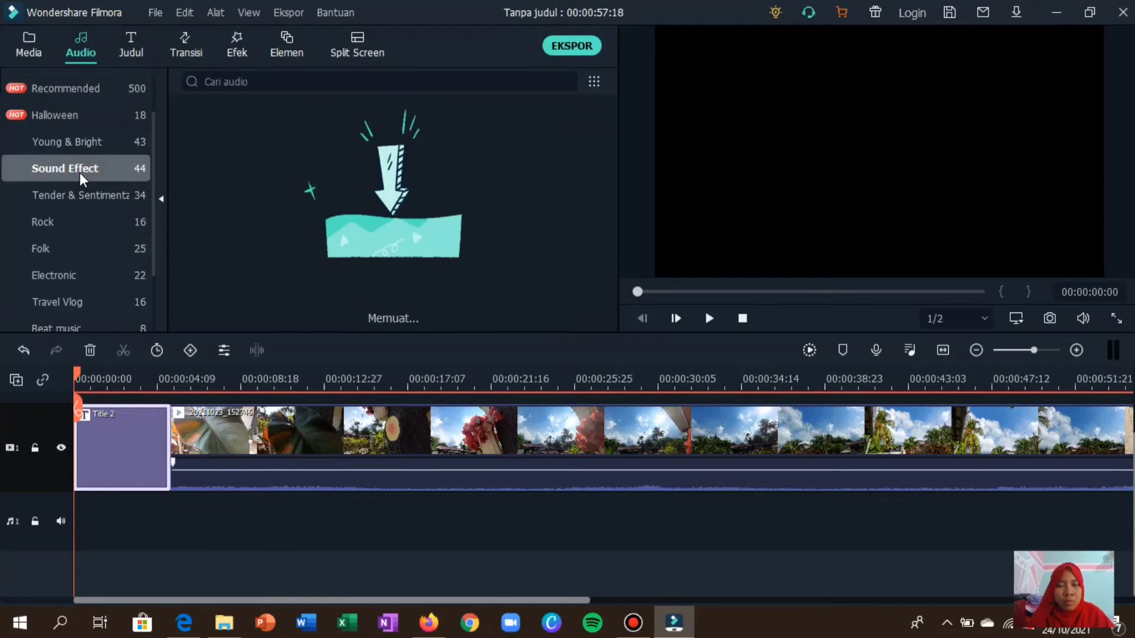
left_click(62, 147)
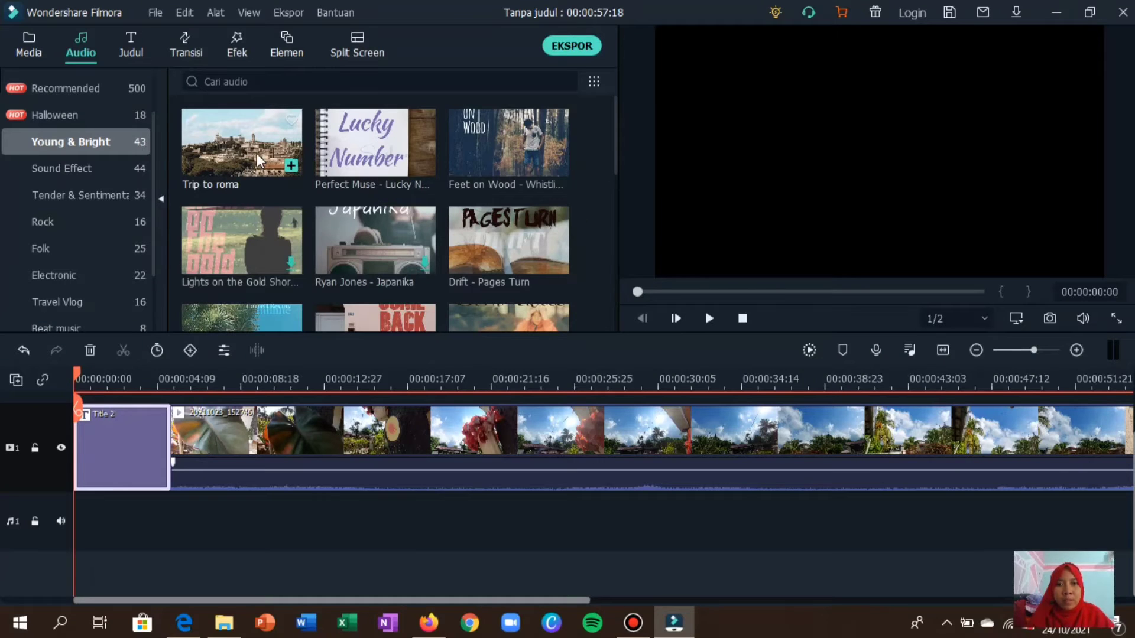
left_click(292, 165)
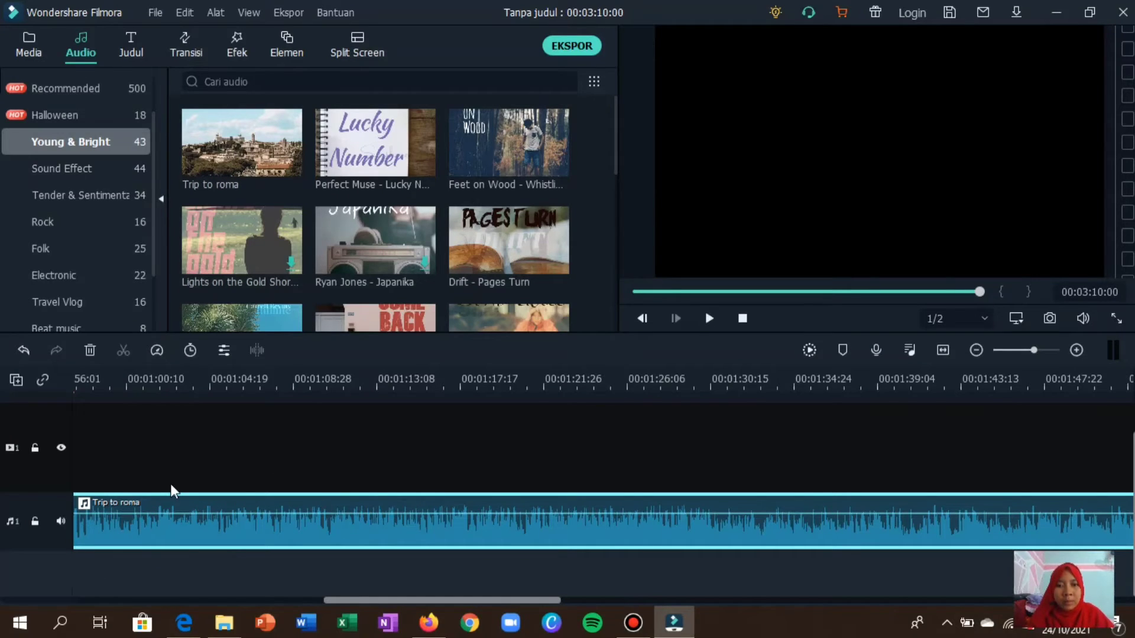
- Play back the opening title with the music and return the playhead to the start of the timeline
left_click(709, 319)
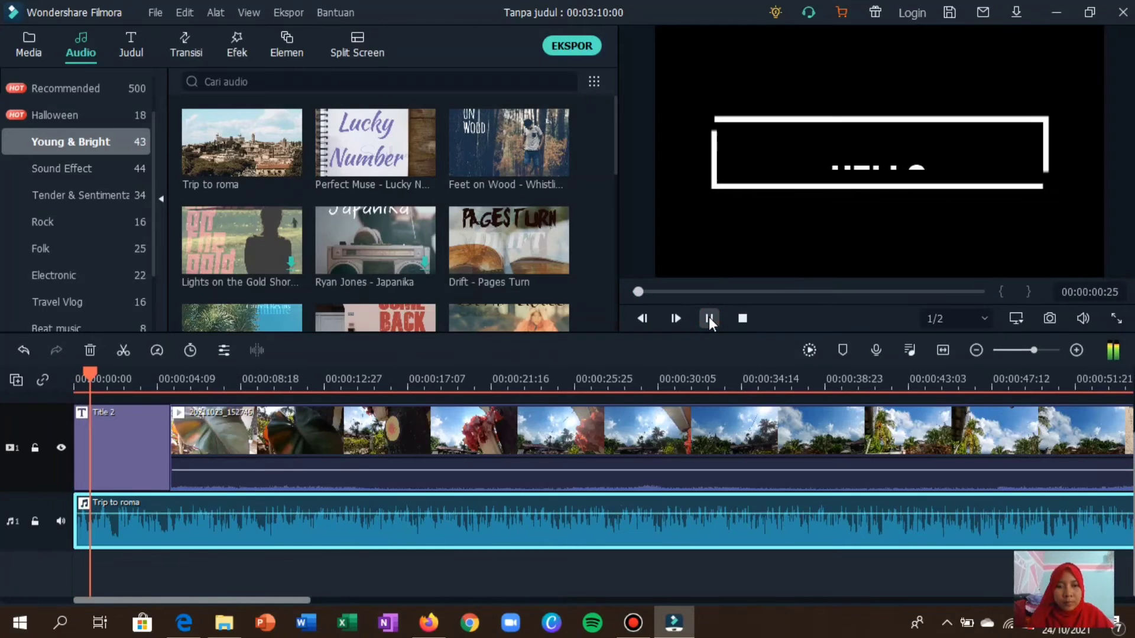
left_click(129, 419)
left_click_drag(129, 420, 75, 417)
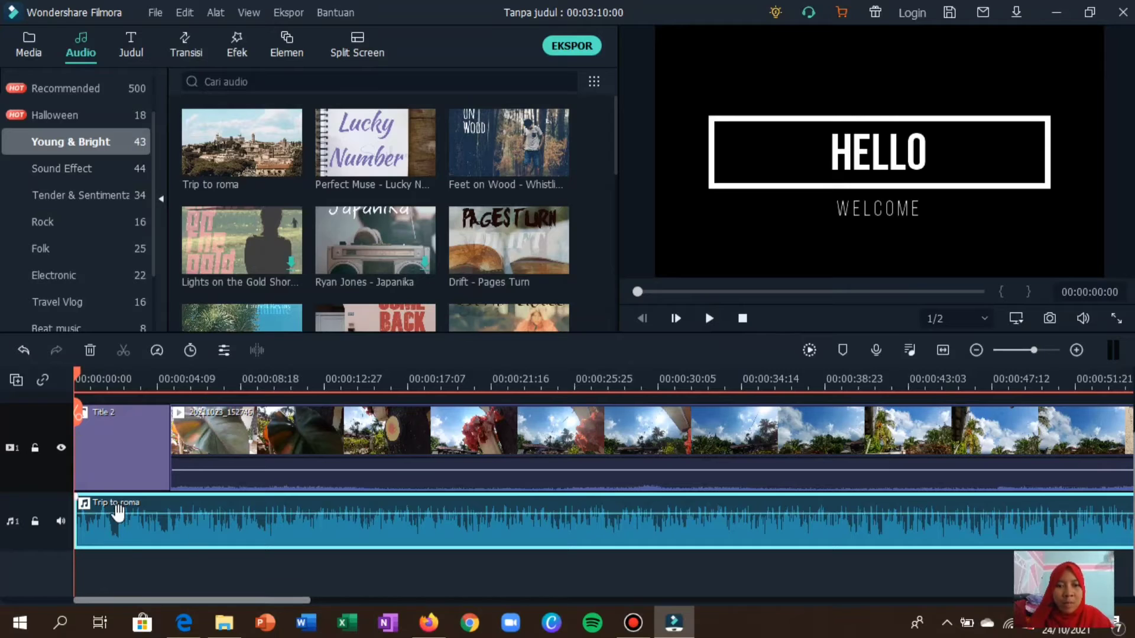
- Lower the Trip to roma clip's volume on the timeline to about -2.46 dB
left_click_drag(119, 513, 125, 513)
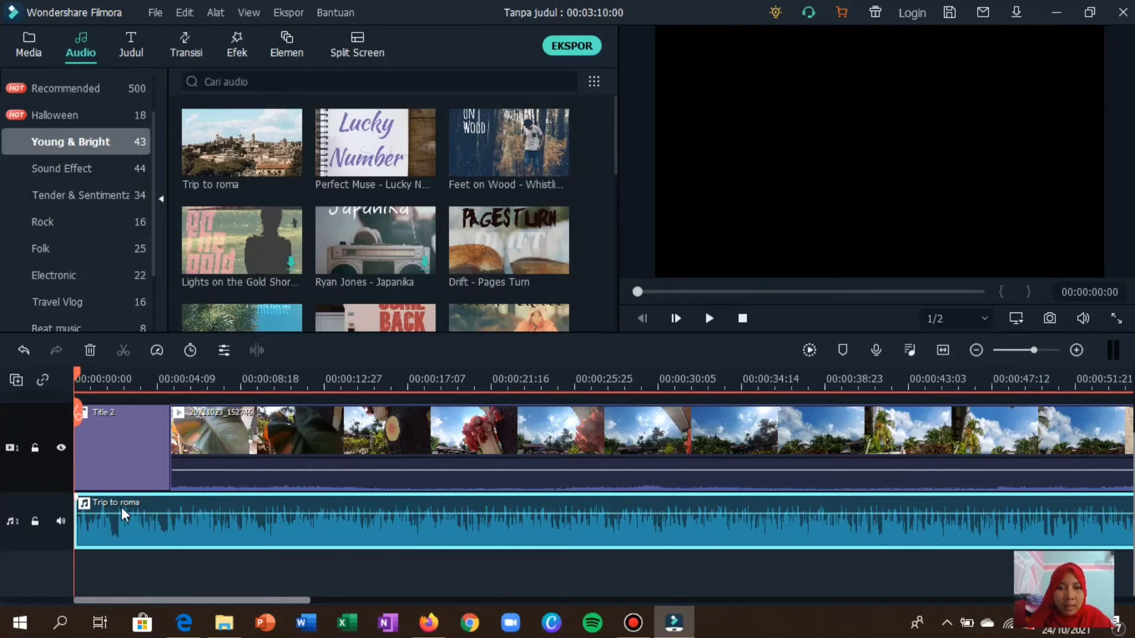
mouse_move(118, 512)
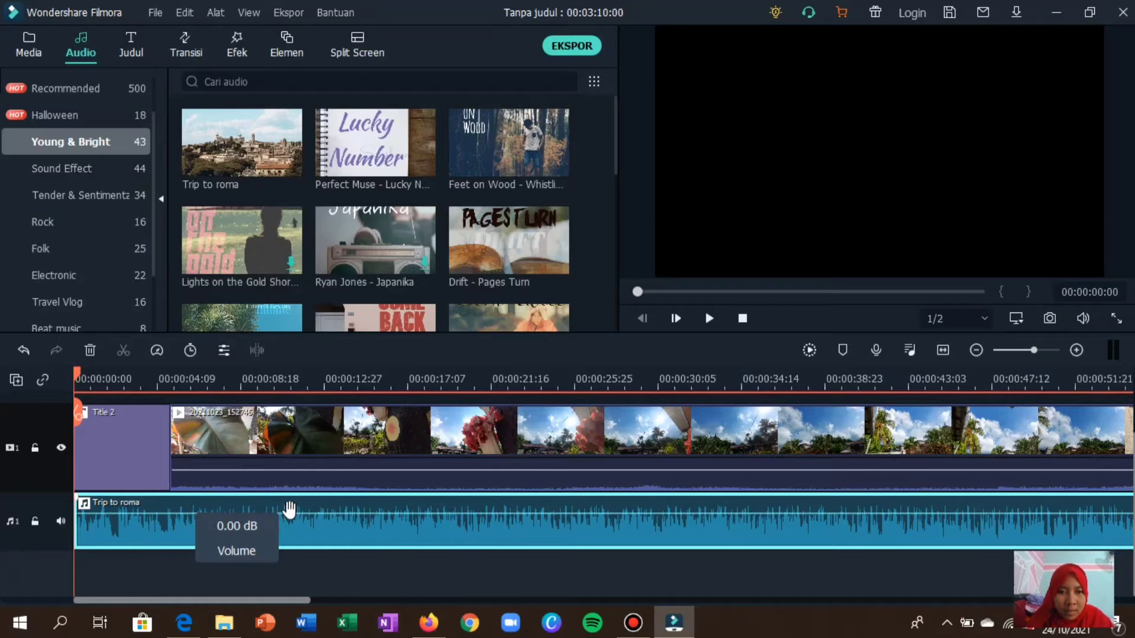
mouse_move(202, 524)
mouse_move(202, 524)
left_mouse_down()
mouse_move(203, 536)
mouse_move(206, 516)
left_mouse_up()
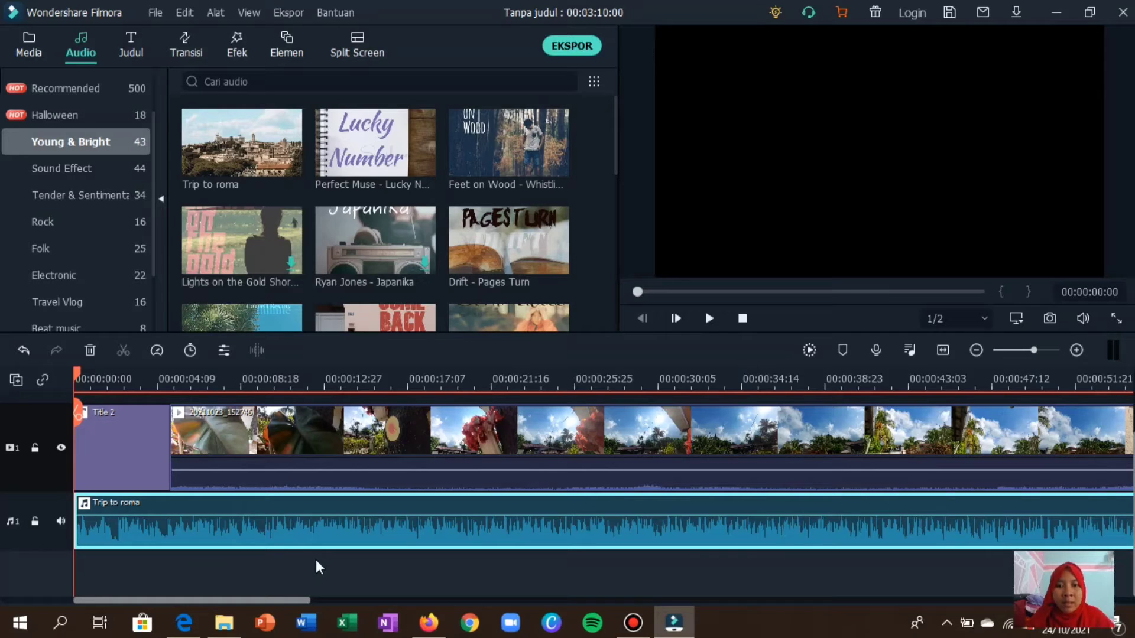
- In the Trip to roma clip's audio settings, enable background noise removal and ducking of other clips at 2%, and accept
double_click(255, 523)
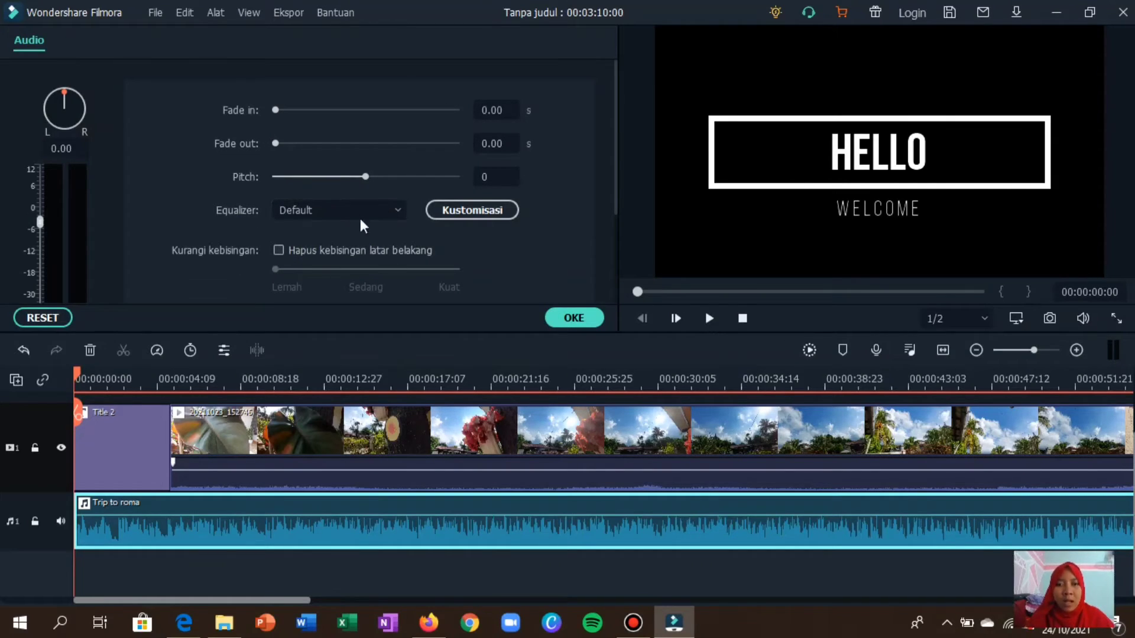
left_click(279, 250)
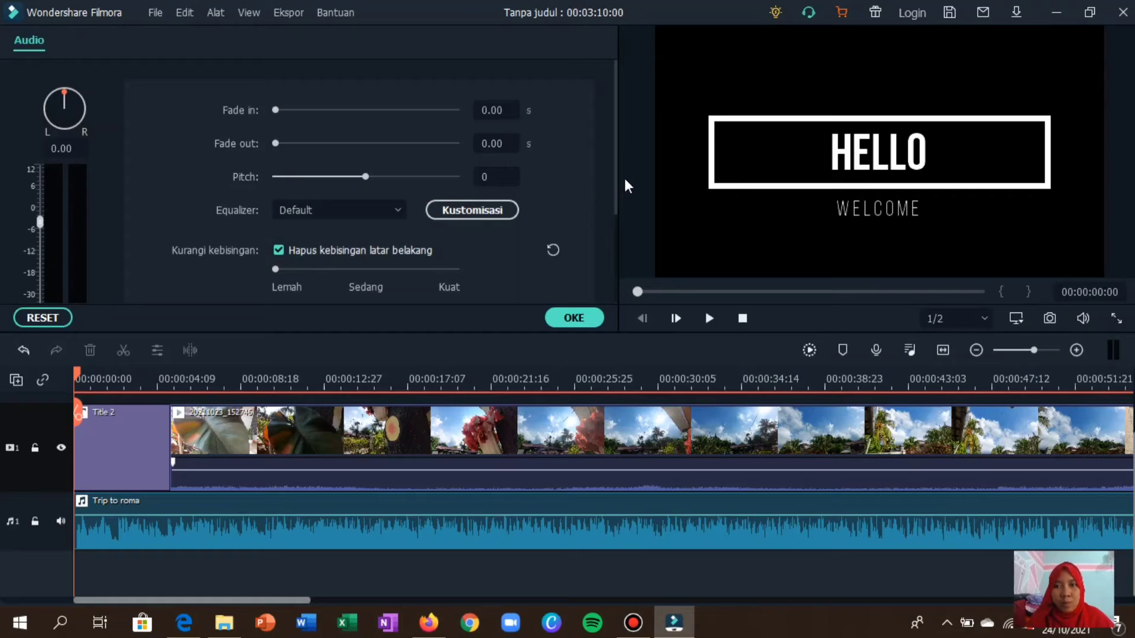
scroll(607, 258, "down", 3)
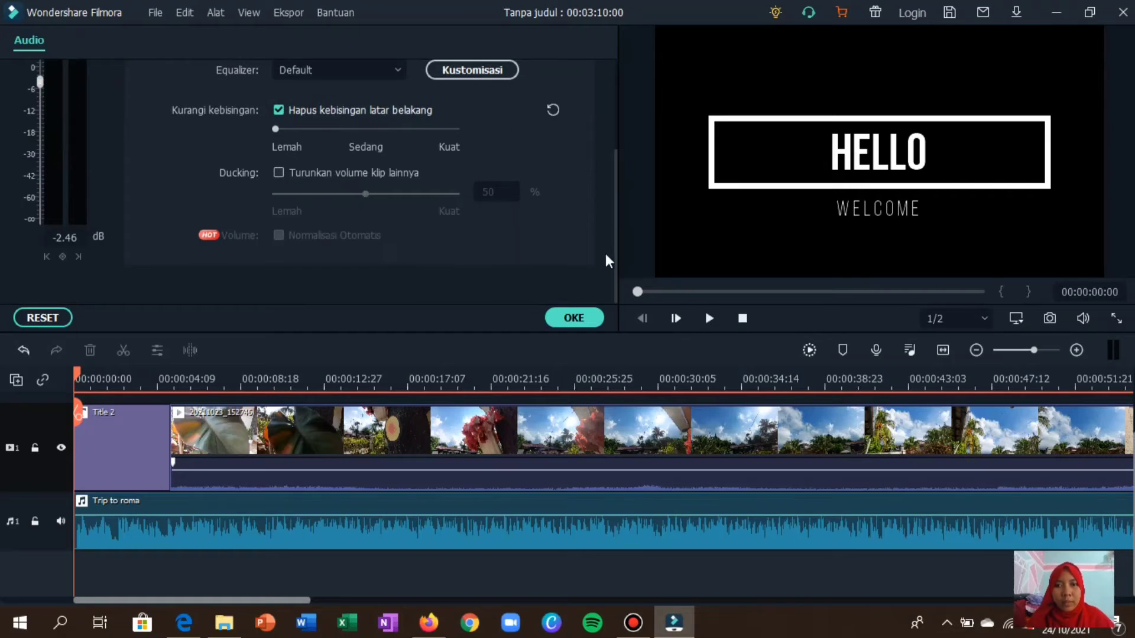
left_click(279, 174)
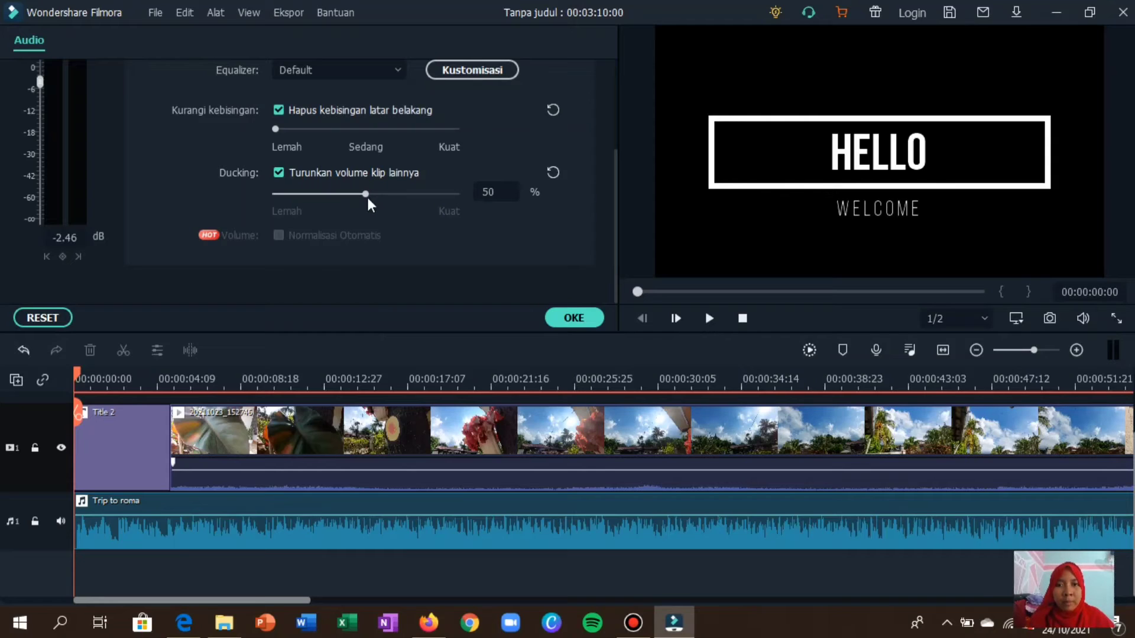
left_click_drag(364, 195, 264, 193)
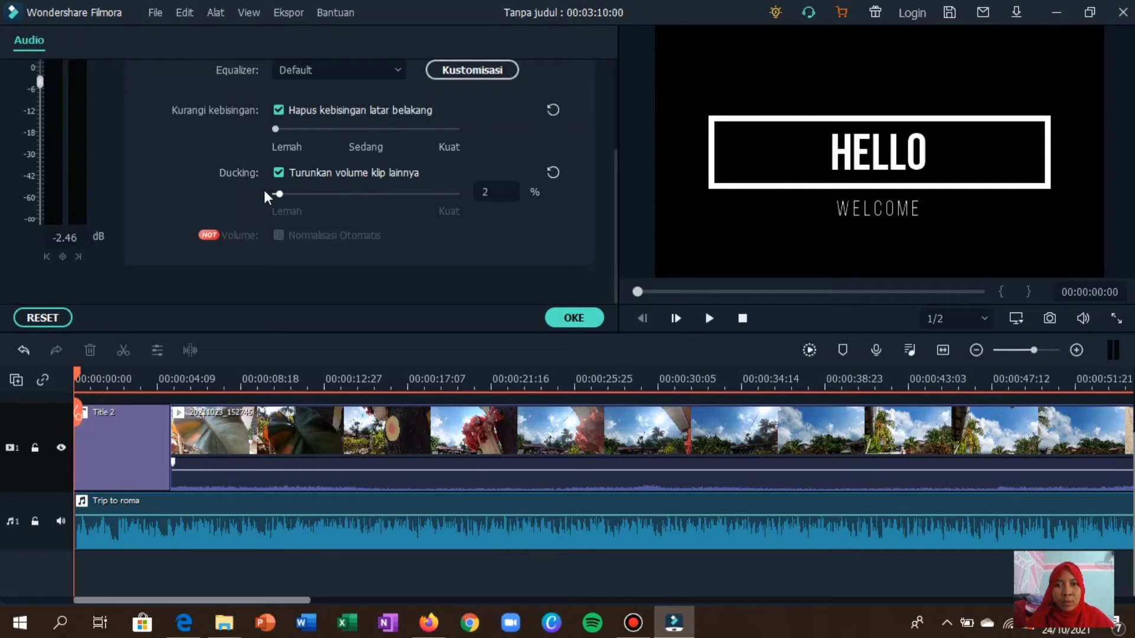
left_click(575, 319)
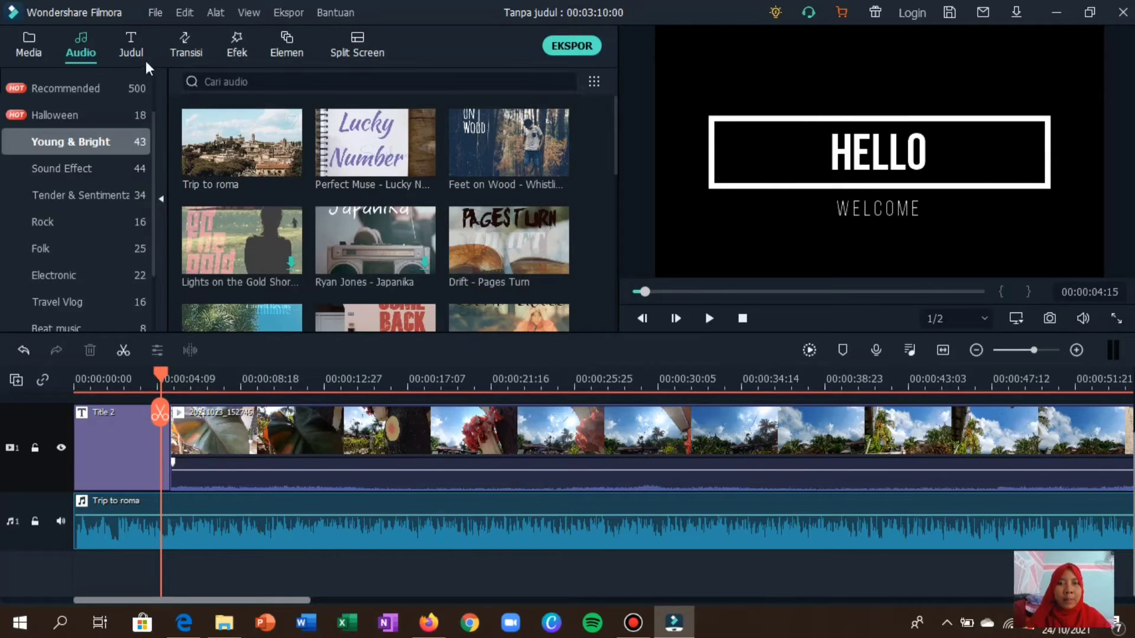
- Return the playhead to the start and add the Mosaic dissolve transition at the beginning of the video clip
left_click(187, 47)
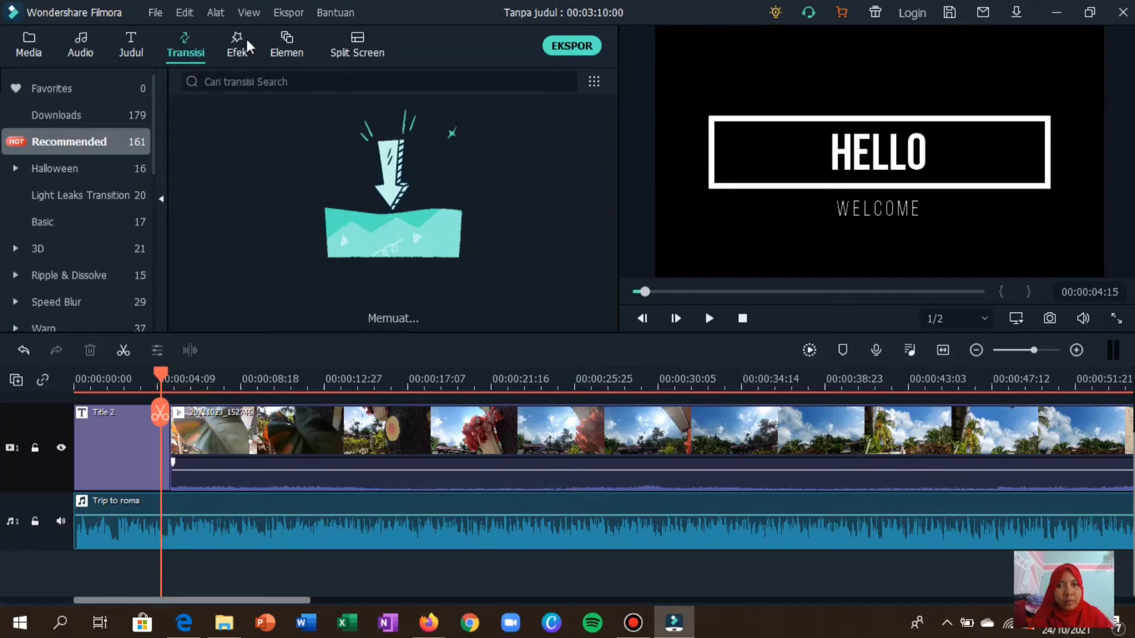
left_click_drag(161, 412, 45, 415)
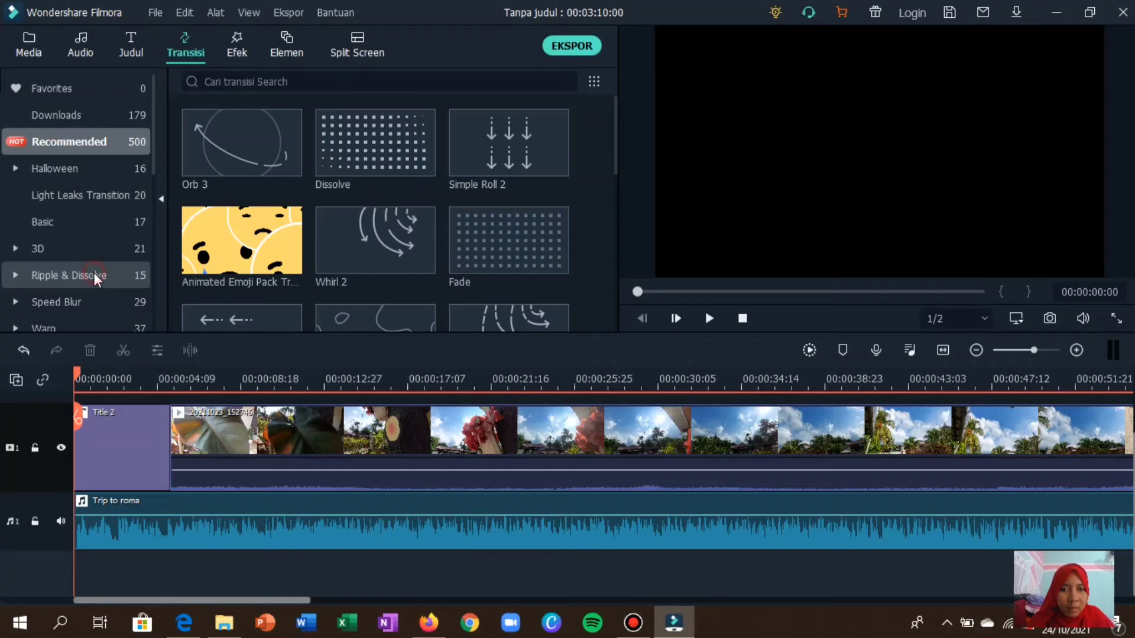
left_click(93, 275)
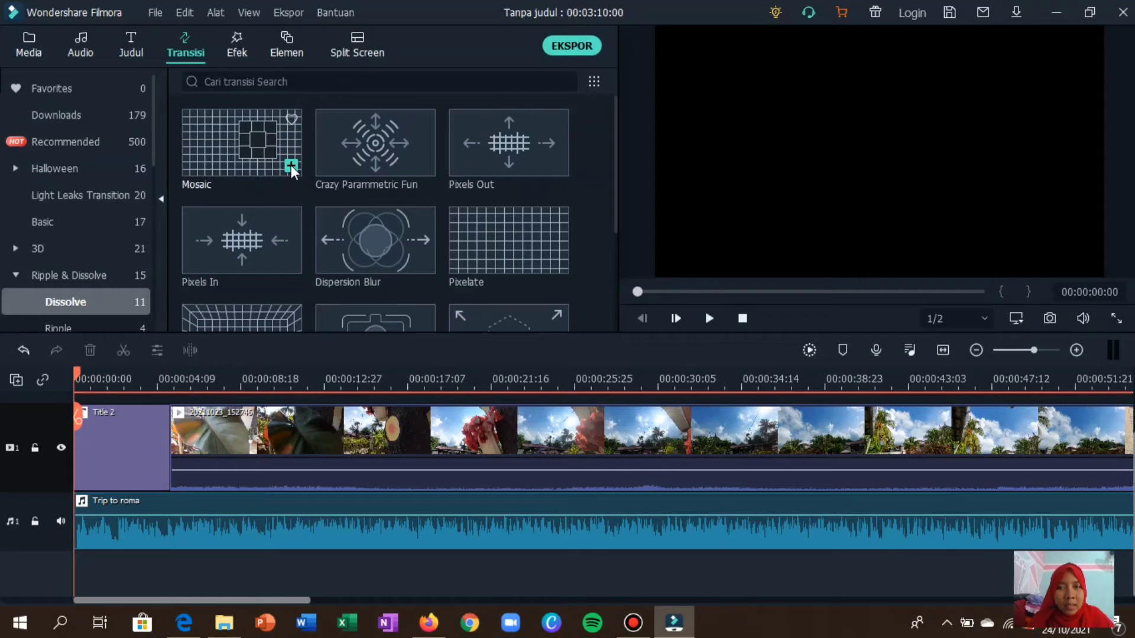
left_click_drag(291, 165, 186, 488)
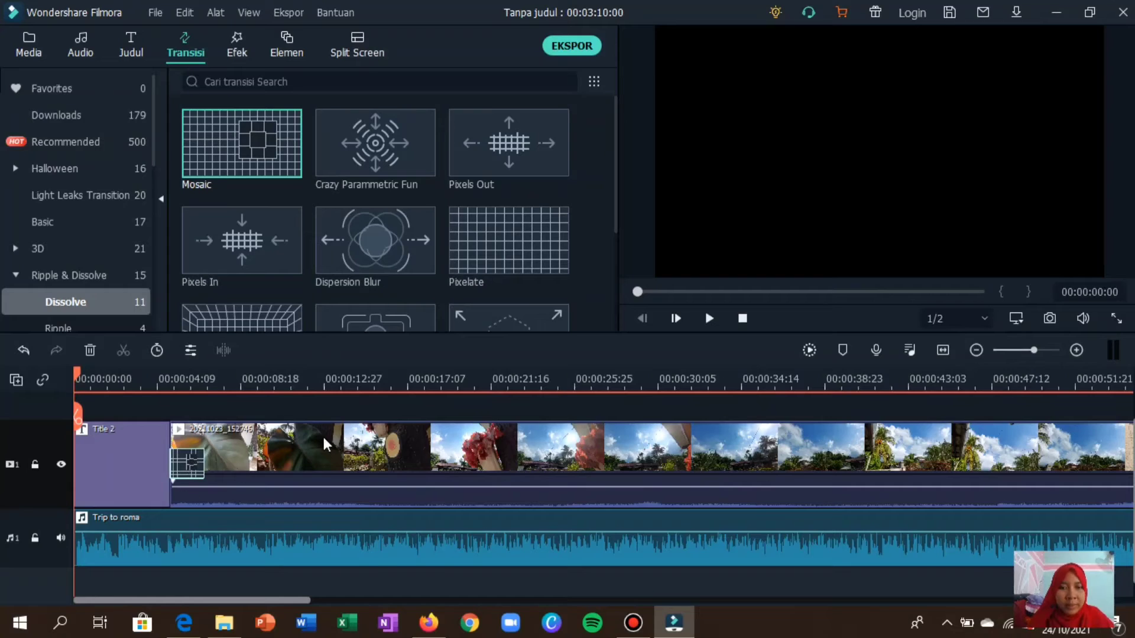
- Apply the Up-Down 1 effect to the video clip and move the Mosaic transition onto the end of the title clip
left_click(238, 45)
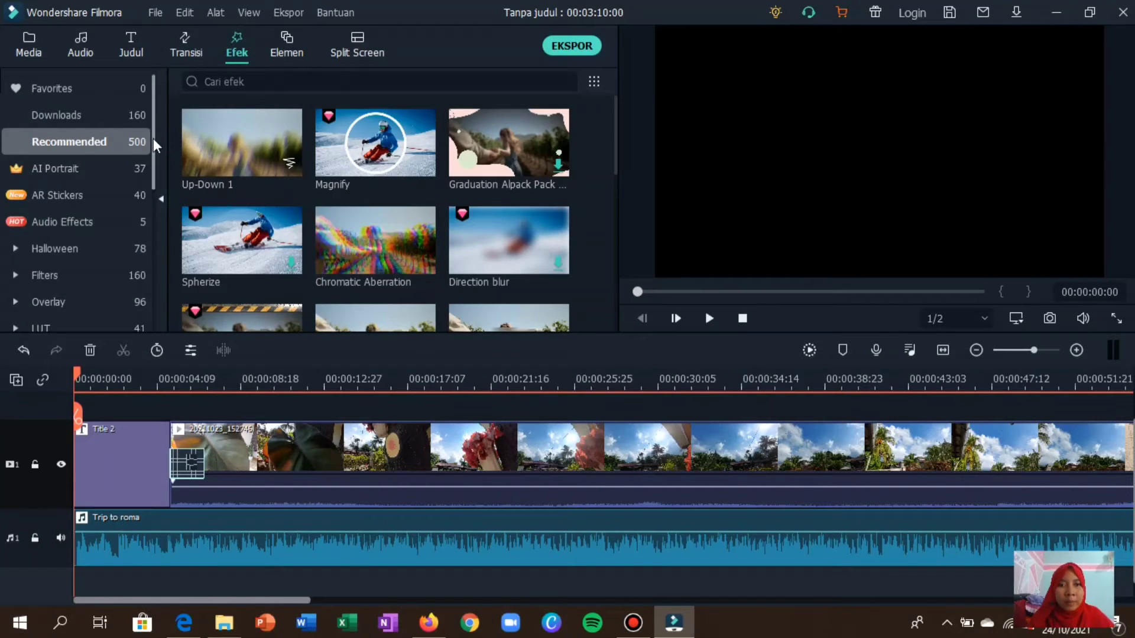
scroll(154, 147, "down", 2)
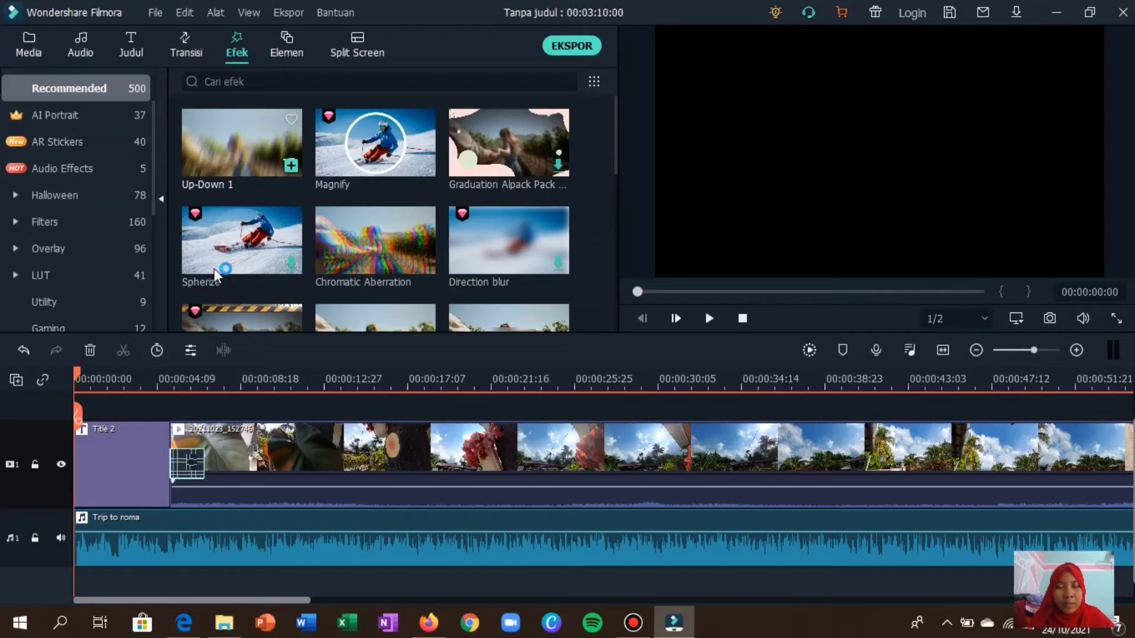
left_click_drag(236, 153, 253, 475)
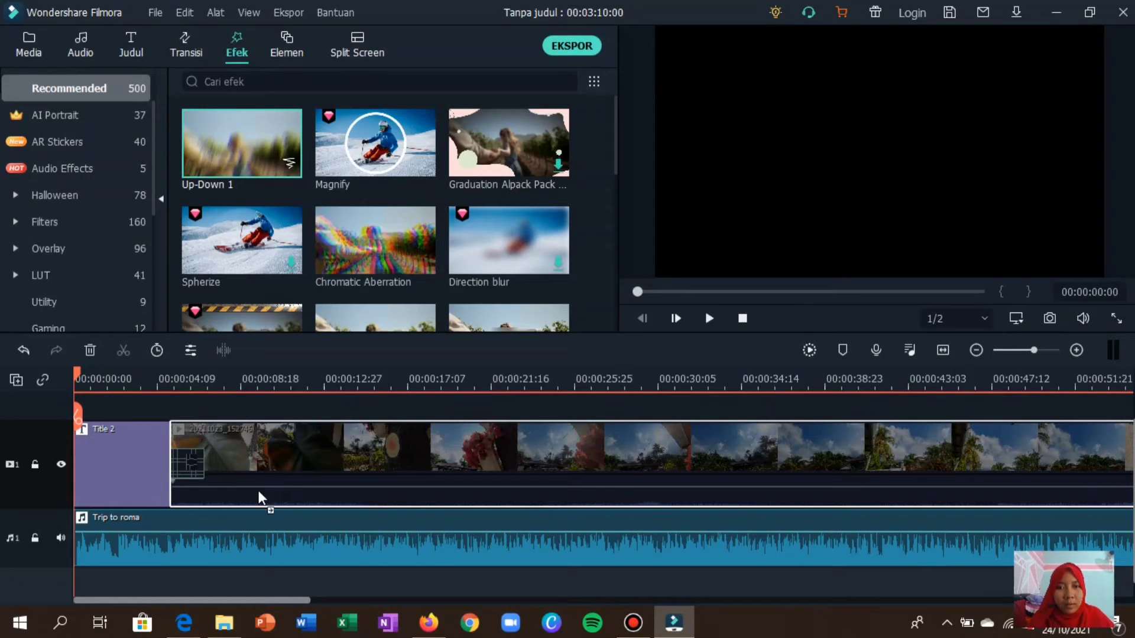
left_click_drag(185, 486, 150, 494)
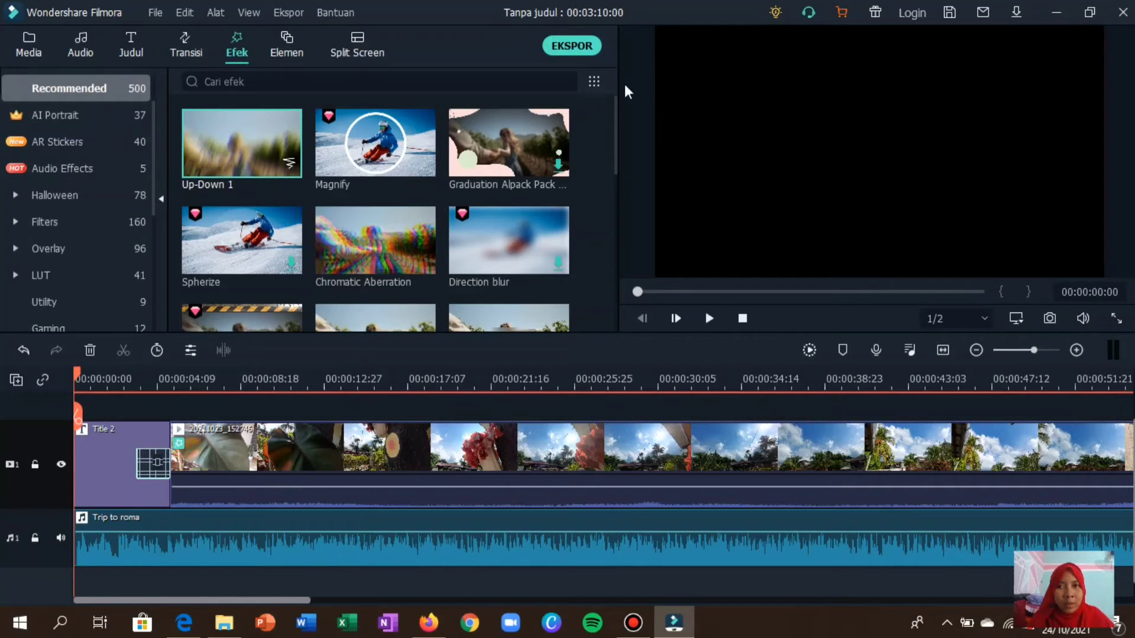
- Play back the title, transition and effect, stop playback, and set the preview quality to 1/4
left_click(709, 319)
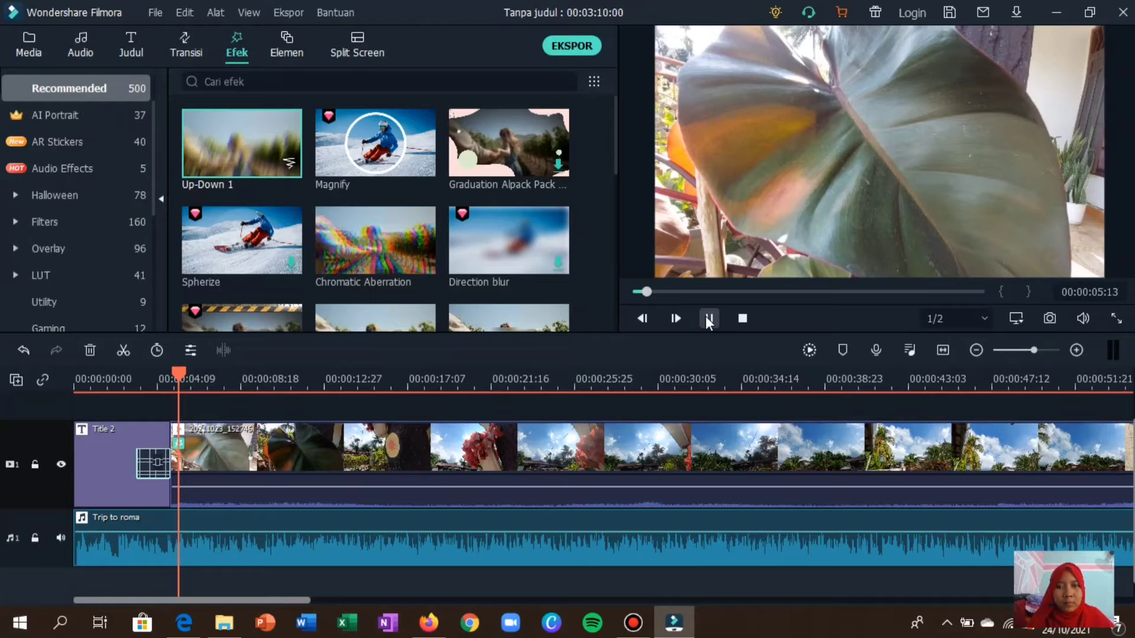
left_click(742, 318)
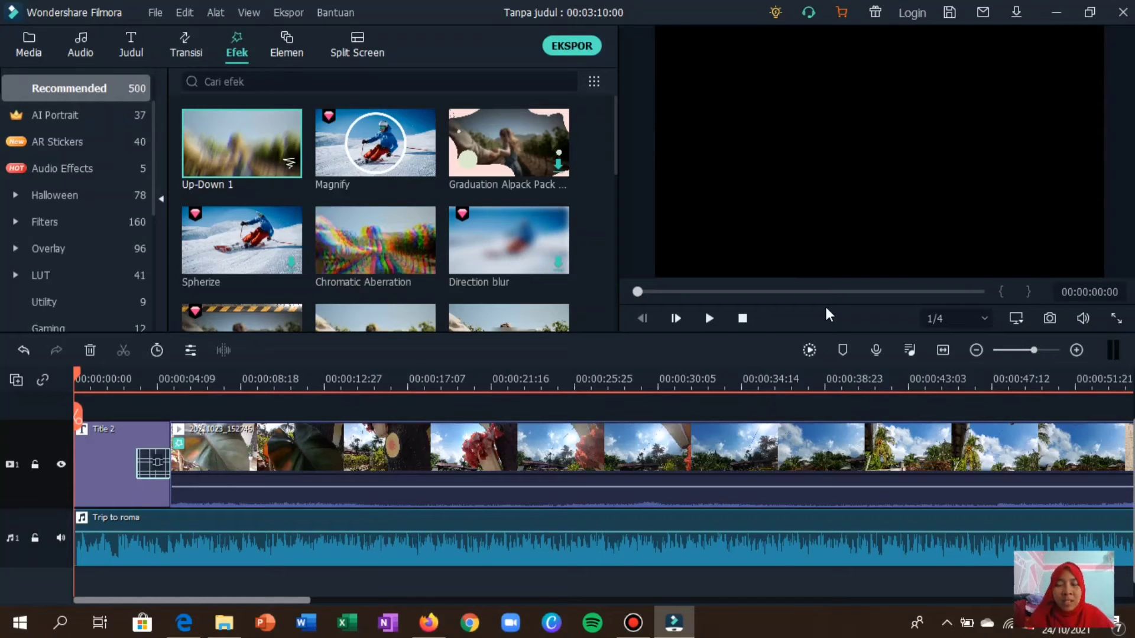
left_click(982, 317)
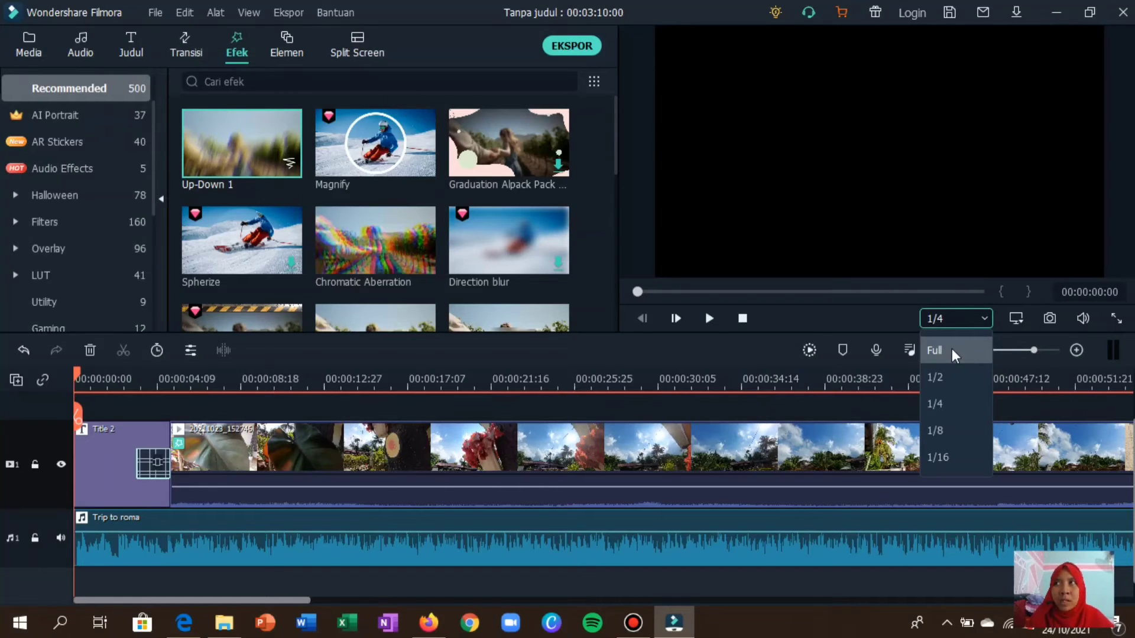
left_click(945, 404)
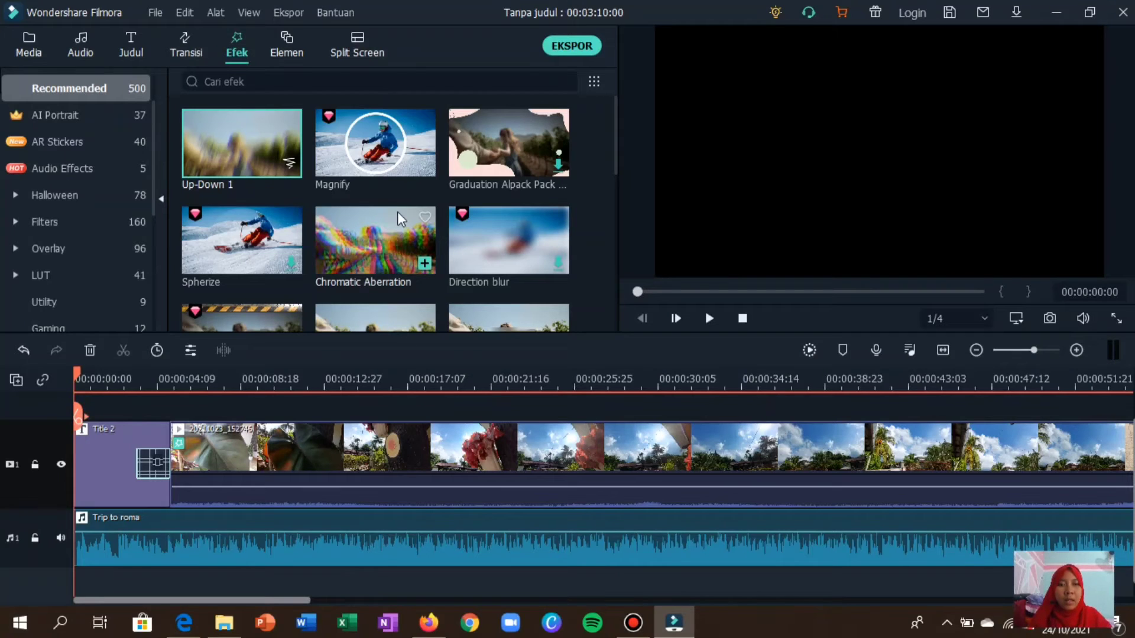
- Place the Element Travel 2 element on video track 2 at the start of the timeline and preview it
left_click(276, 39)
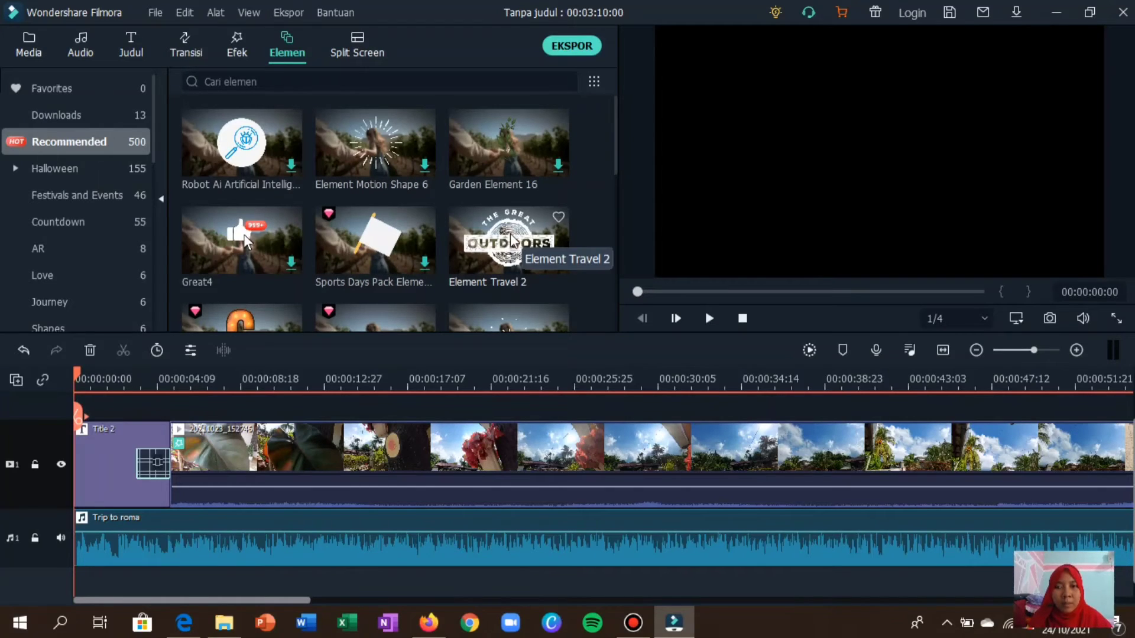
left_click_drag(119, 439, 80, 406)
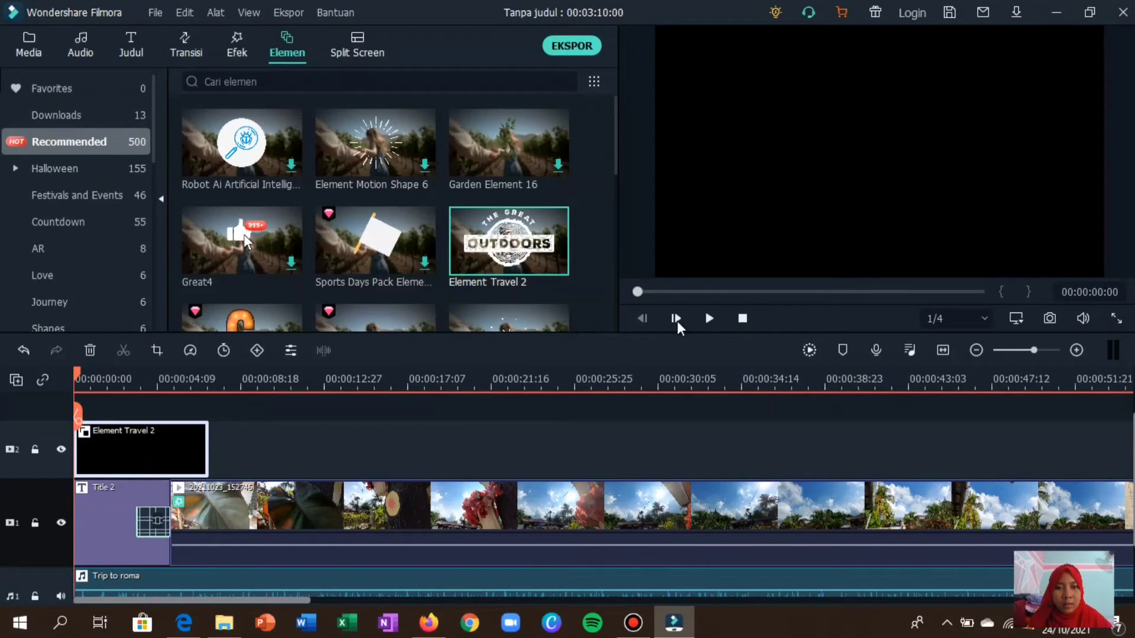
left_click(709, 319)
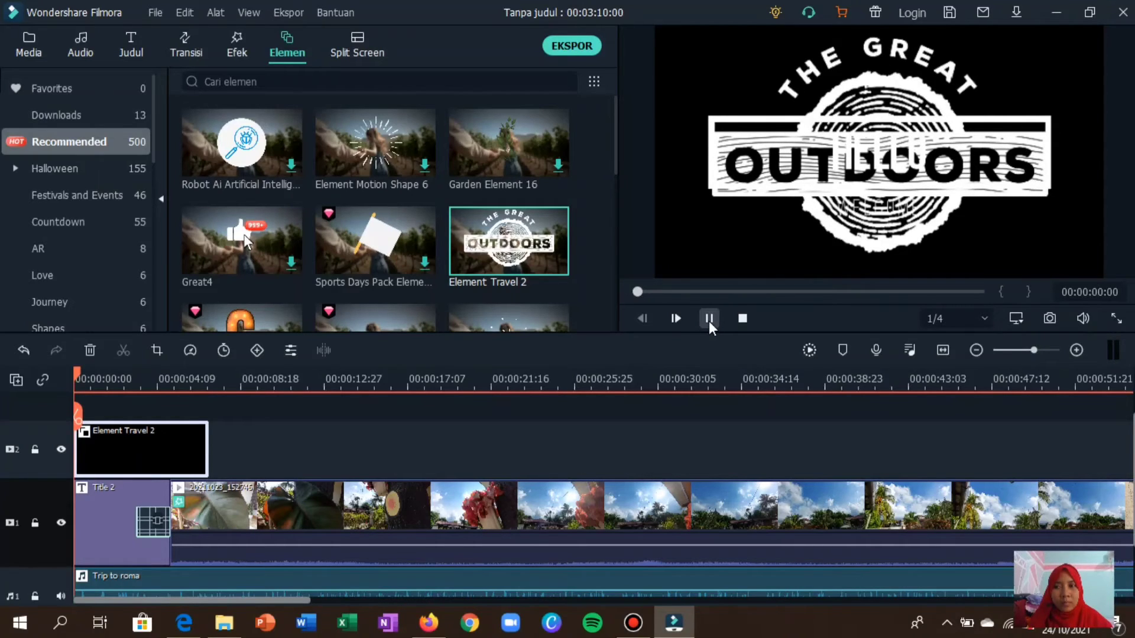
left_click(708, 321)
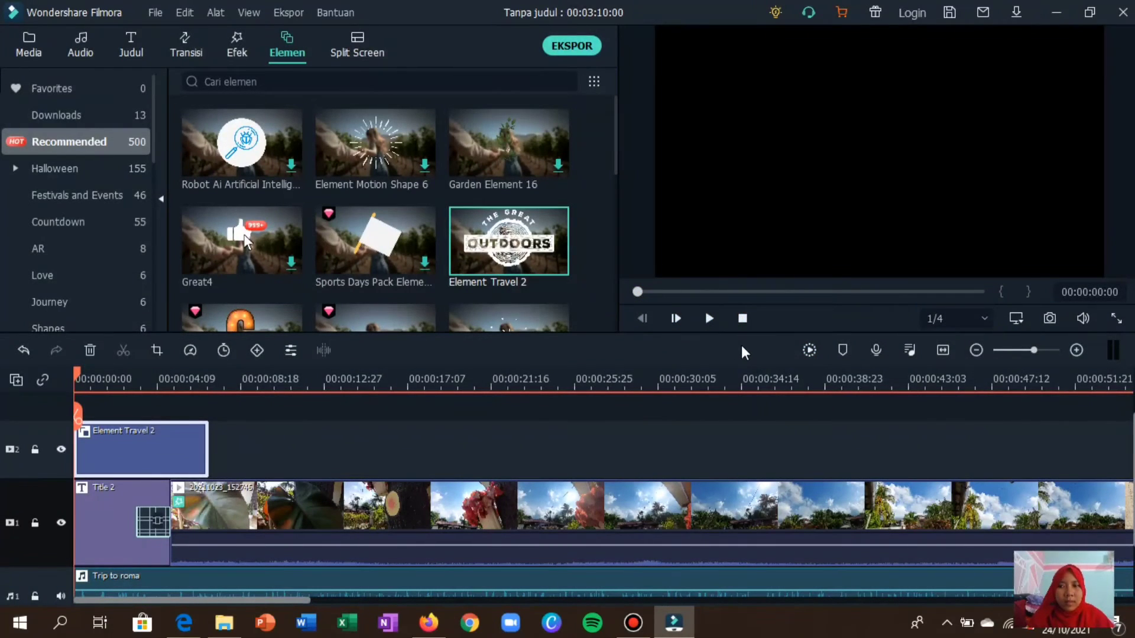
- Insert the full-height side-by-side two-pane split screen layout at the start of video track 1
left_click(355, 49)
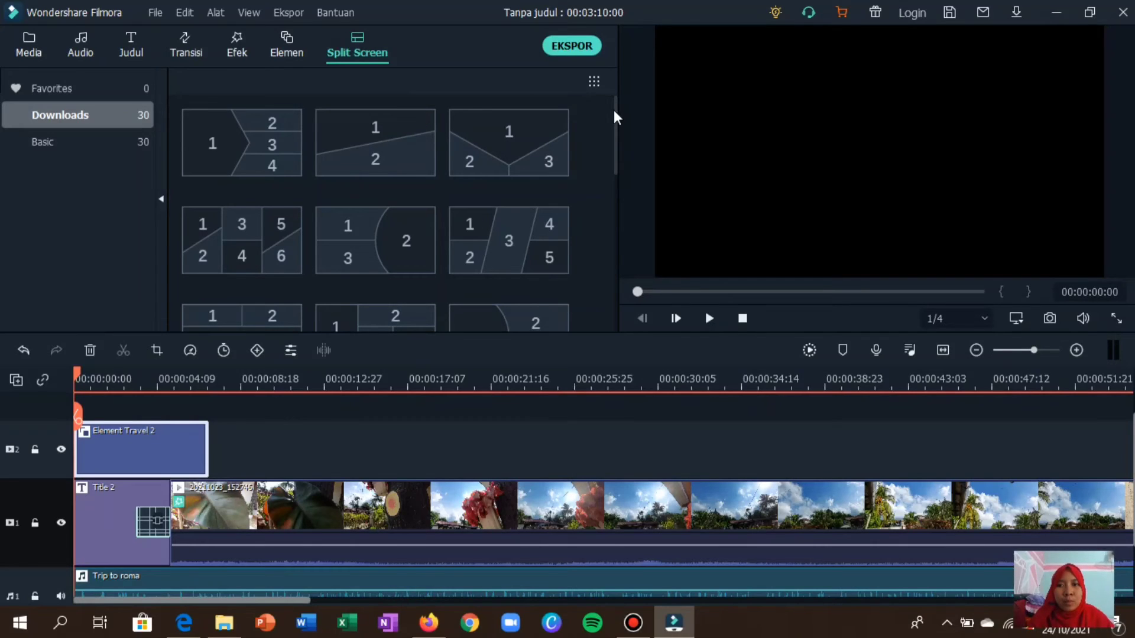
left_click_drag(614, 110, 590, 275)
scroll(589, 275, "down", 3)
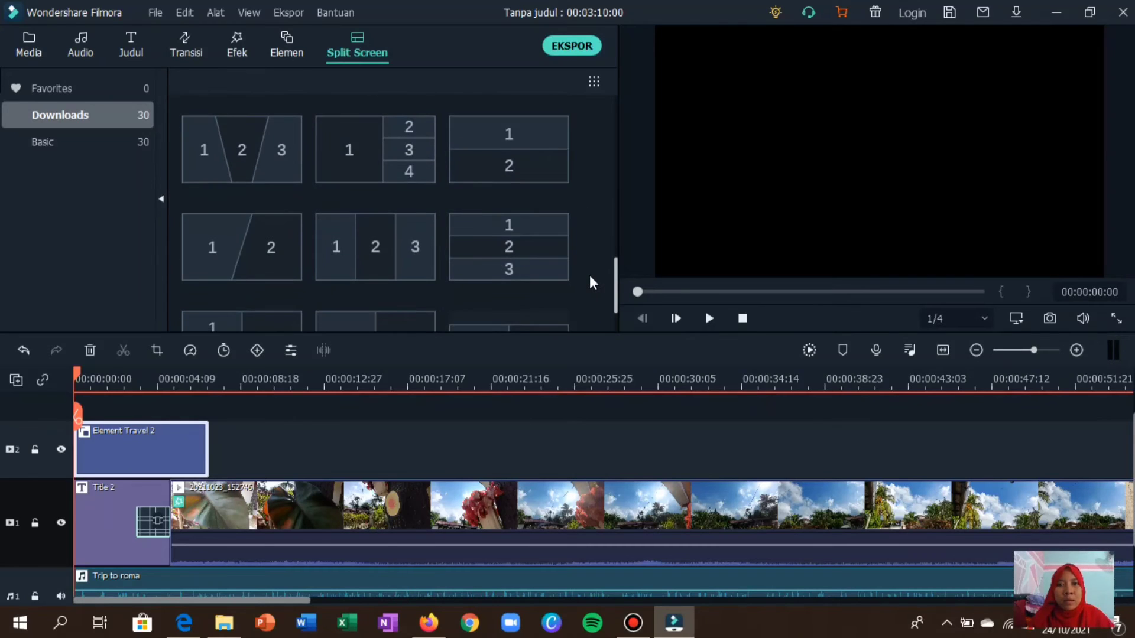
left_click(368, 279)
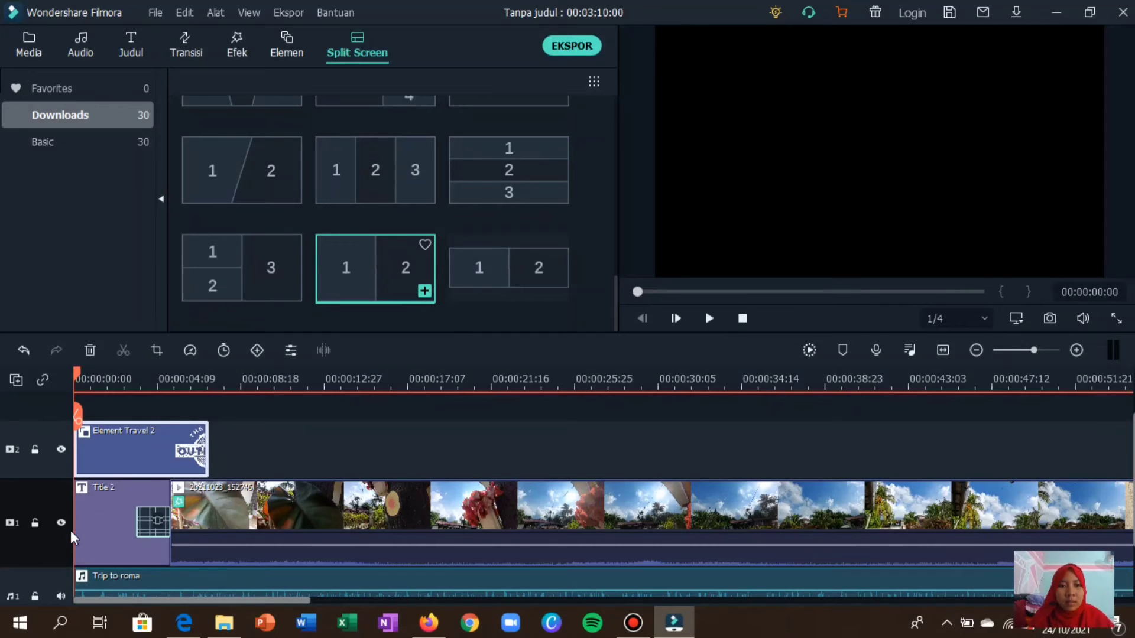
left_click(424, 290)
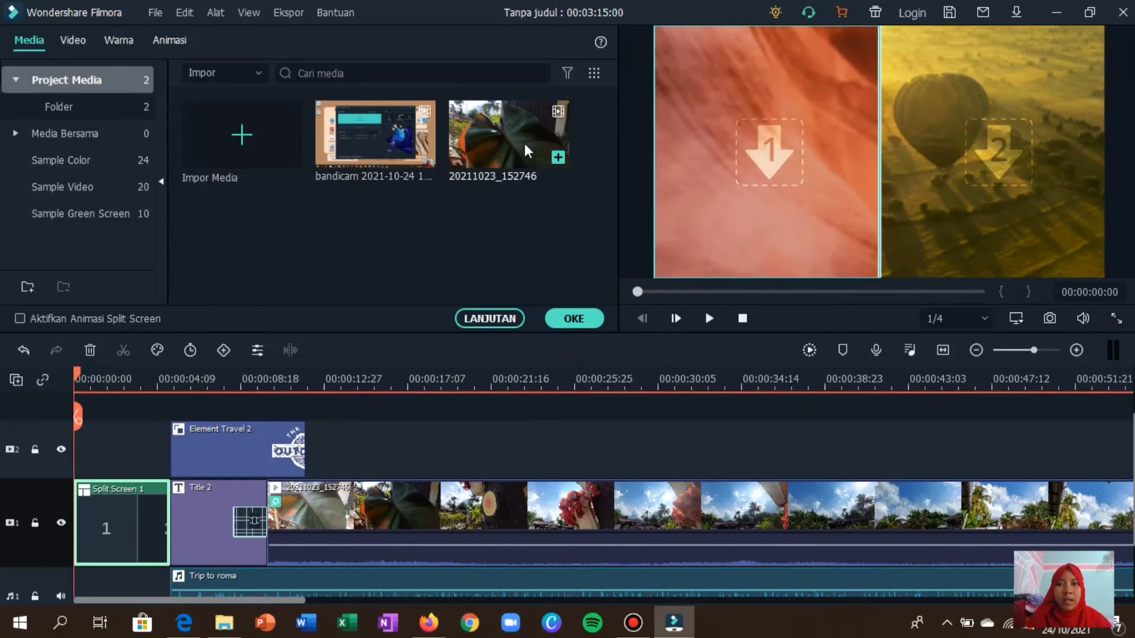
- Fill split screen pane 1 with the 20211023_152746 clip and pane 2 with the 20211023_152920 clip
left_click_drag(481, 133, 740, 175)
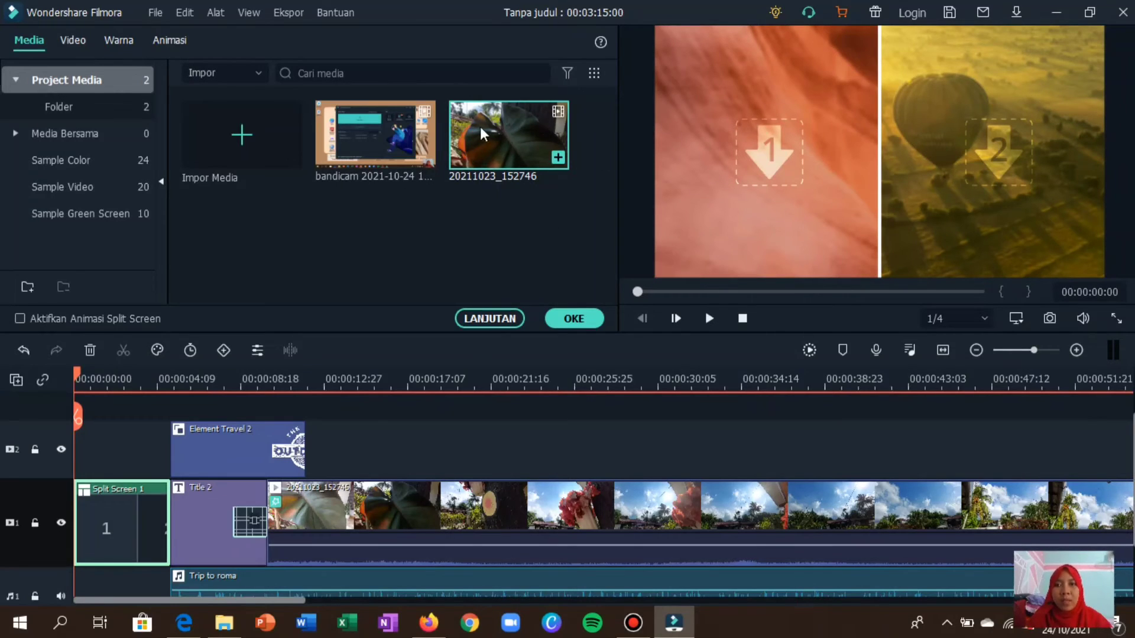
left_click_drag(480, 133, 774, 171)
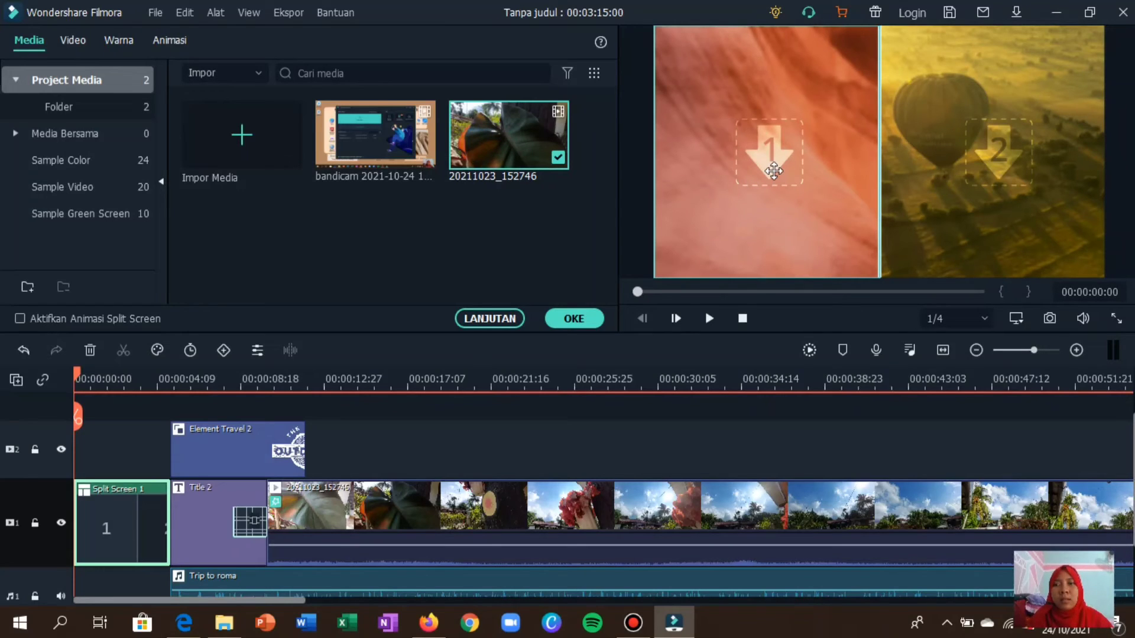
left_click_drag(774, 171, 498, 131)
left_click_drag(374, 119, 1020, 198)
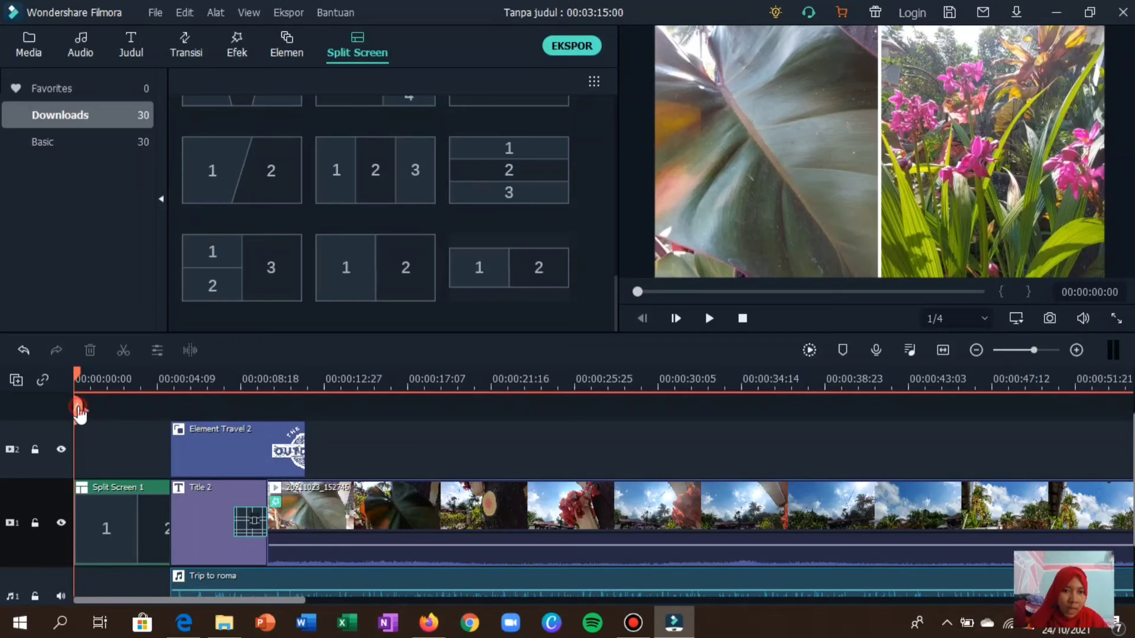
- Split the 20211023_152746 video clip and the Trip to roma music at 00:00:14:20
left_click_drag(79, 414, 358, 436)
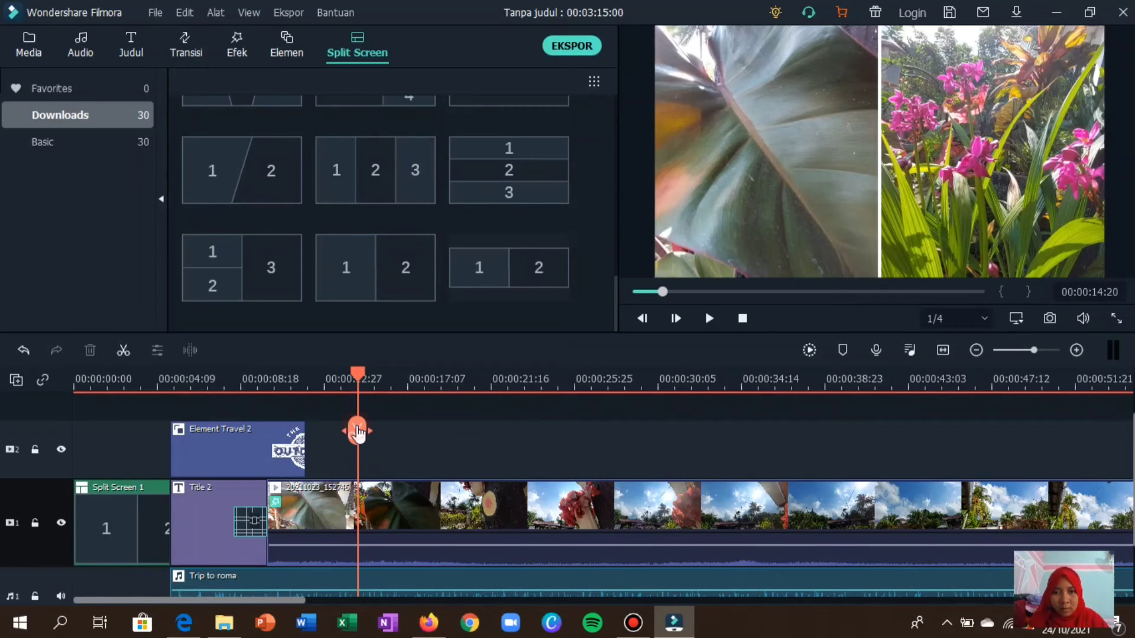
left_click(357, 431)
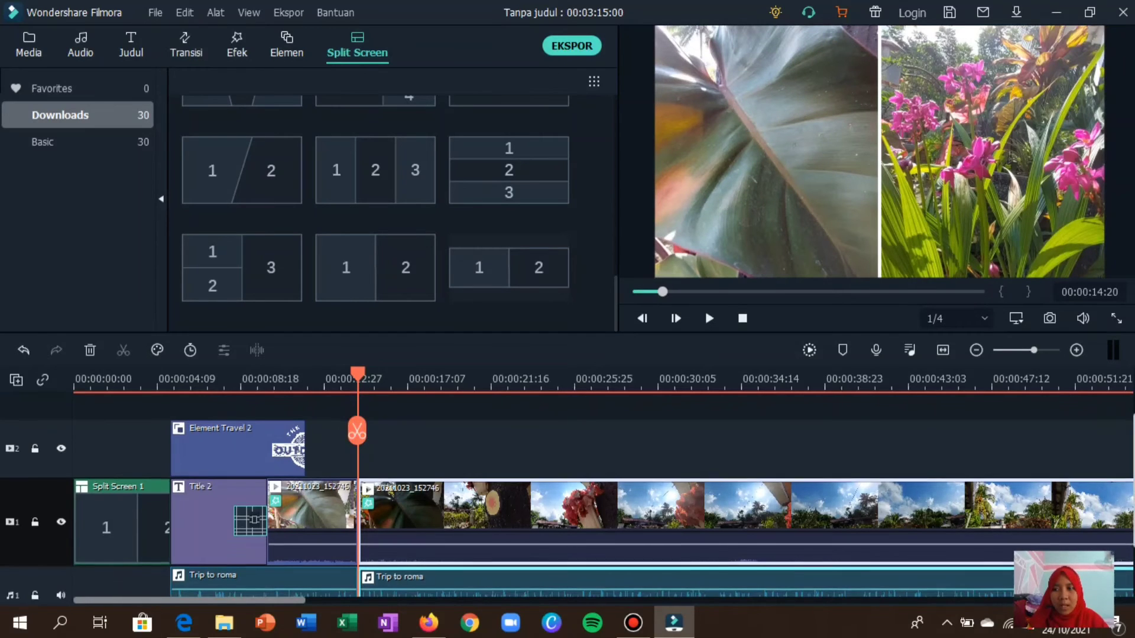
scroll(358, 434, "down", 1)
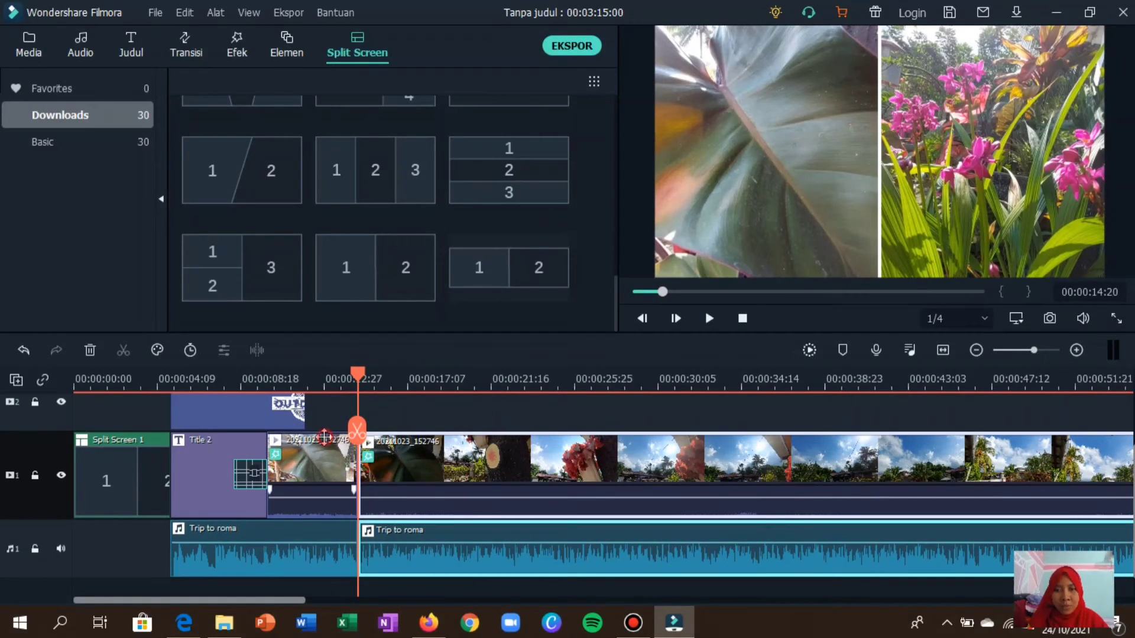
left_click_drag(357, 433, 326, 444)
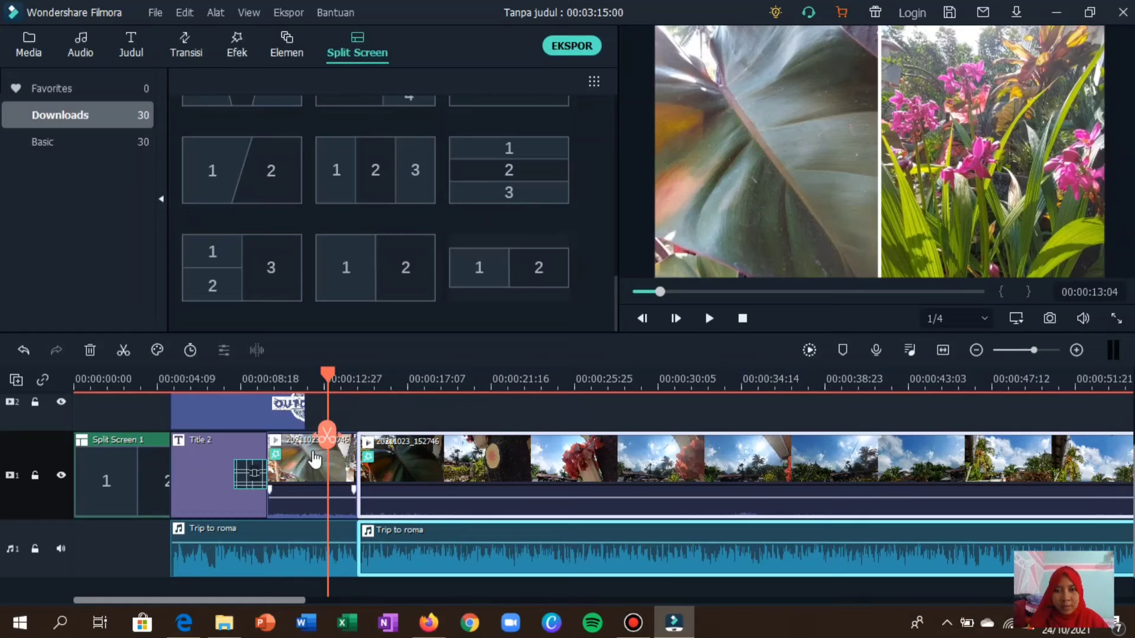
- Delete the portions of the video clip and the Trip to roma music that follow the cut
left_click(461, 467)
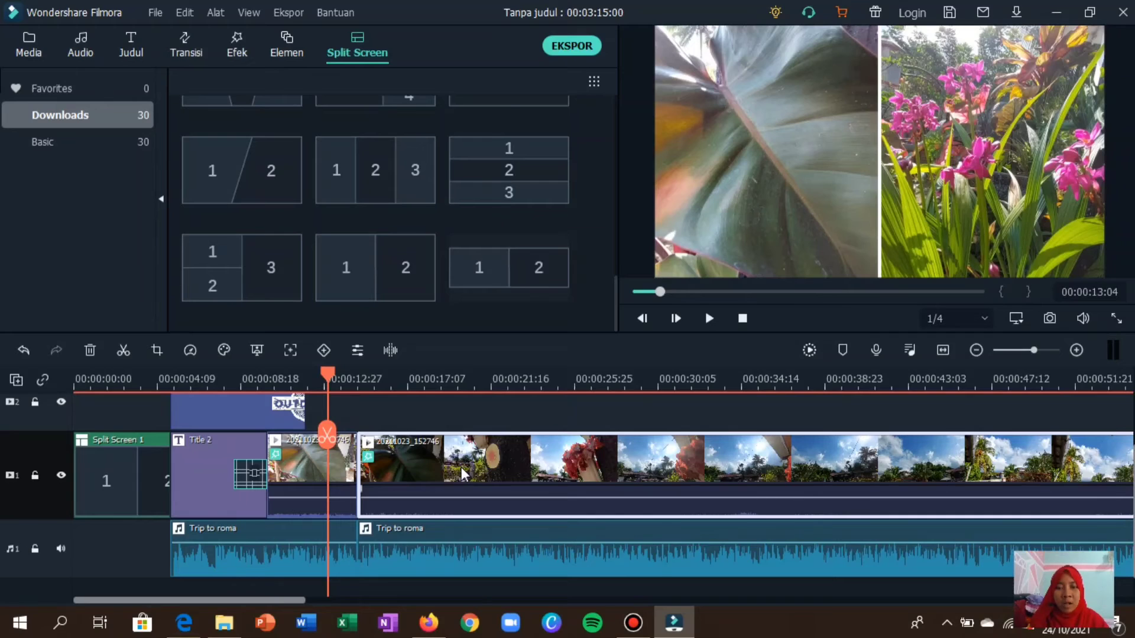
right_click(461, 467)
left_click(438, 462)
right_click(437, 462)
left_click(466, 108)
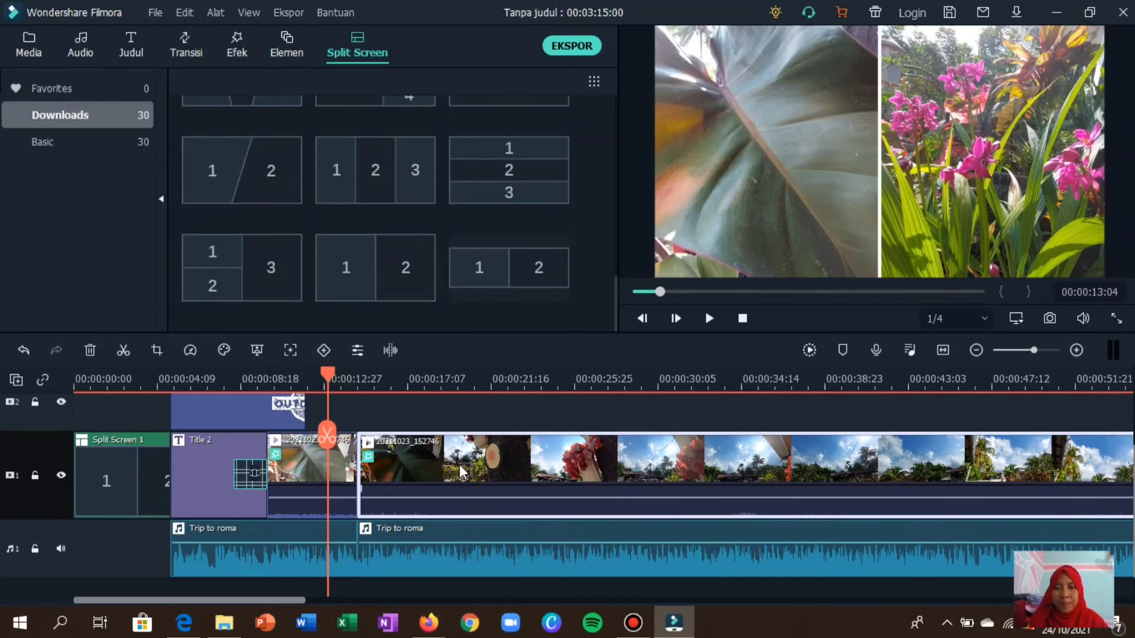
key("Delete")
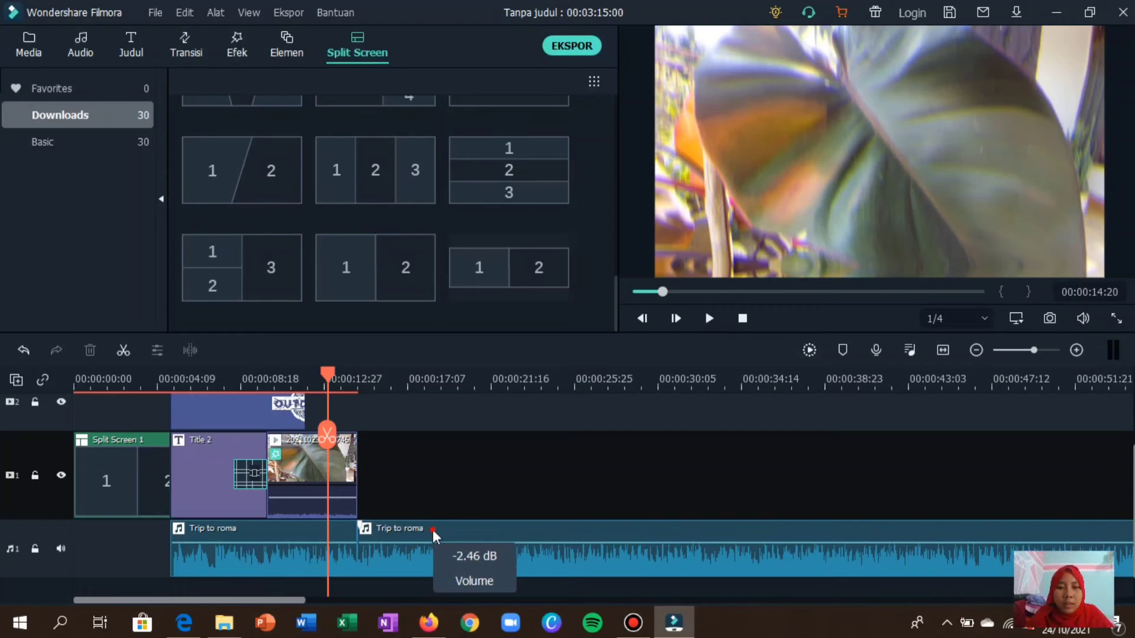
left_click(433, 530)
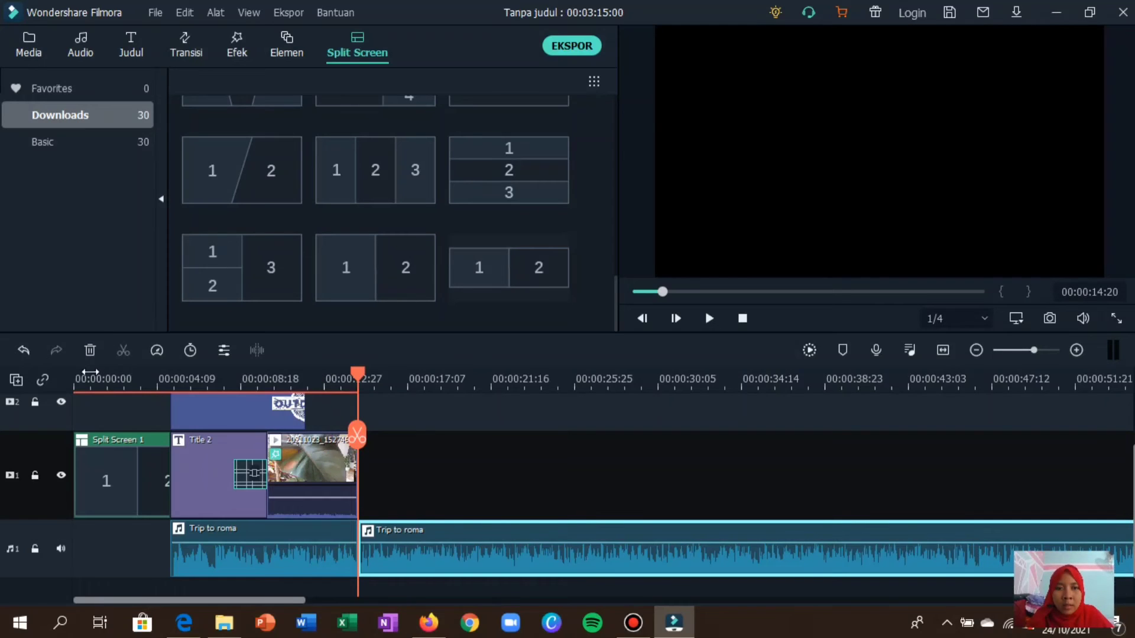
left_click(90, 349)
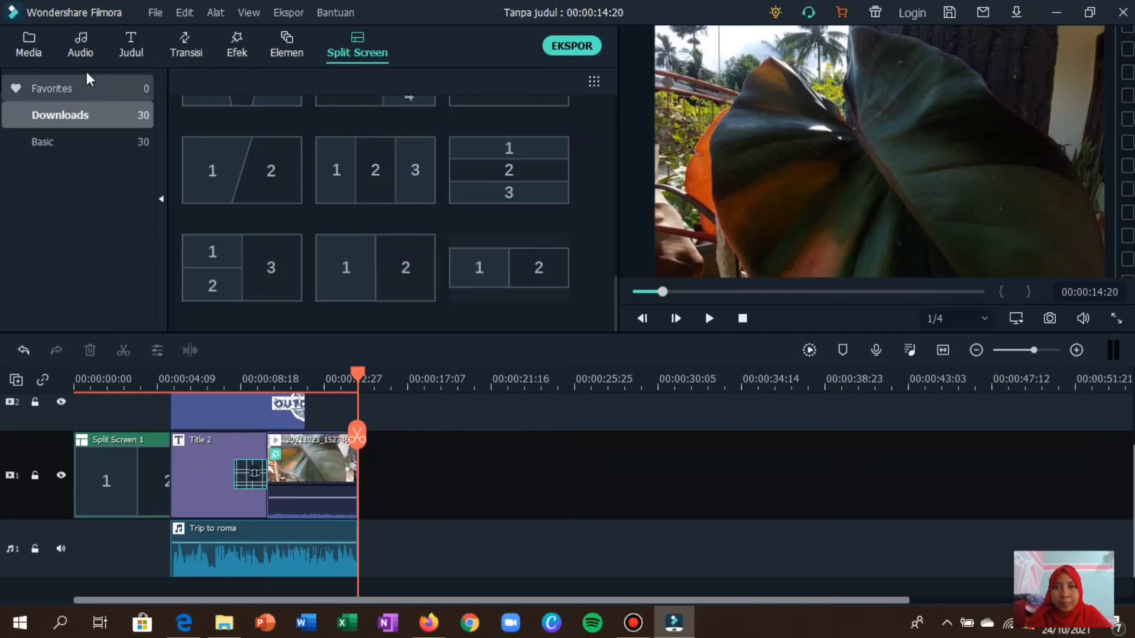
- Import the Blonde_Woman_Upset_4 video and place it on video track 1 directly after the trimmed leaf clip
left_click(28, 39)
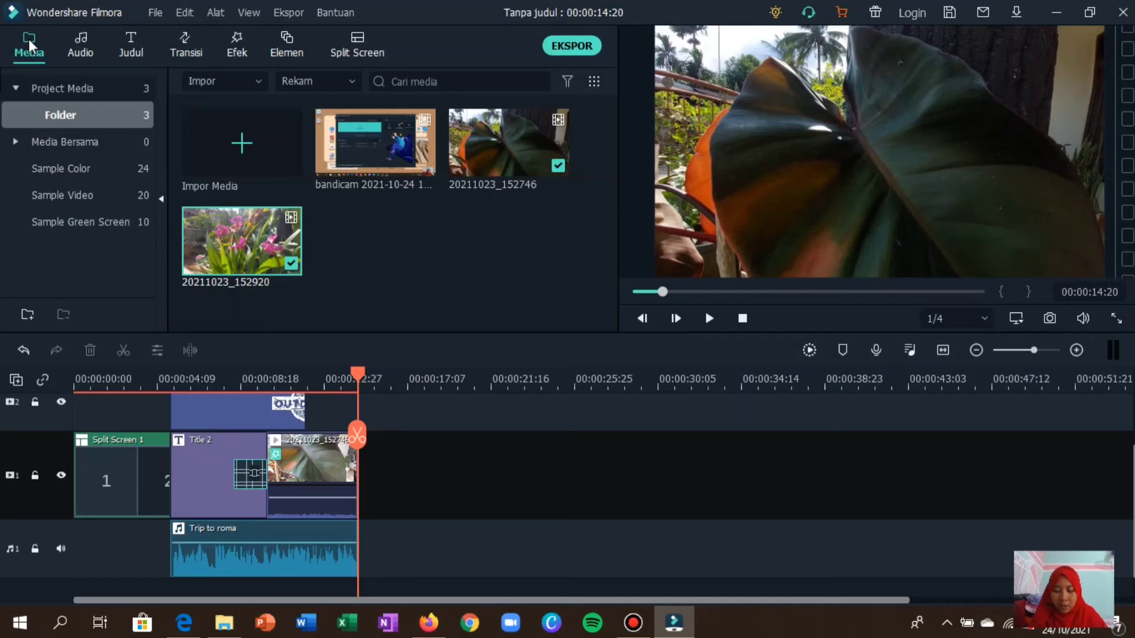
left_click(236, 154)
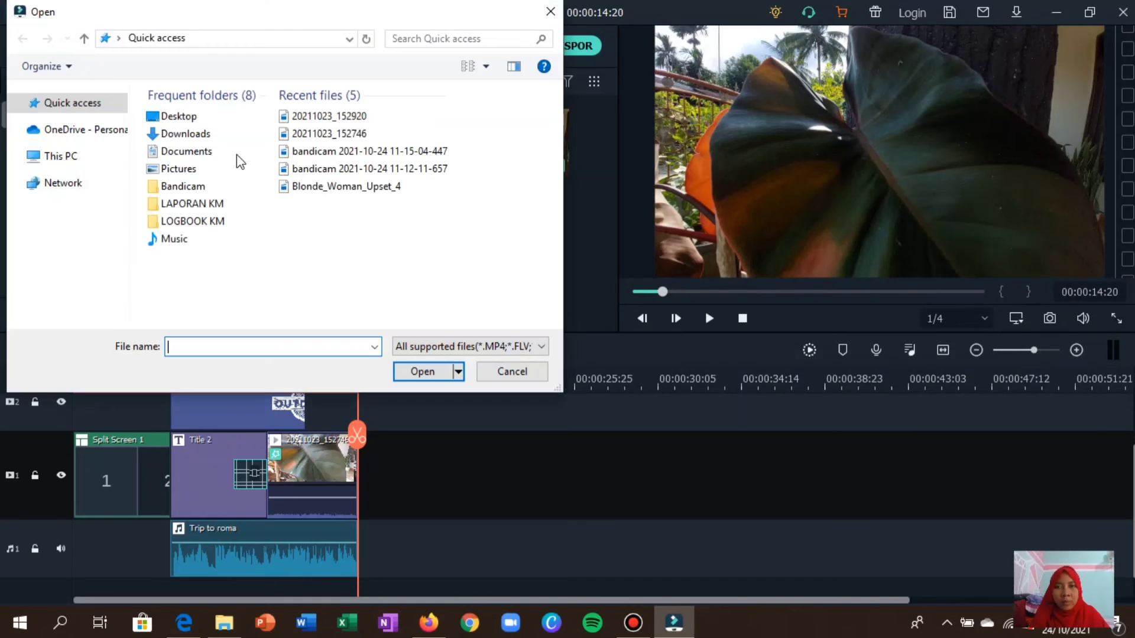
left_click(366, 194)
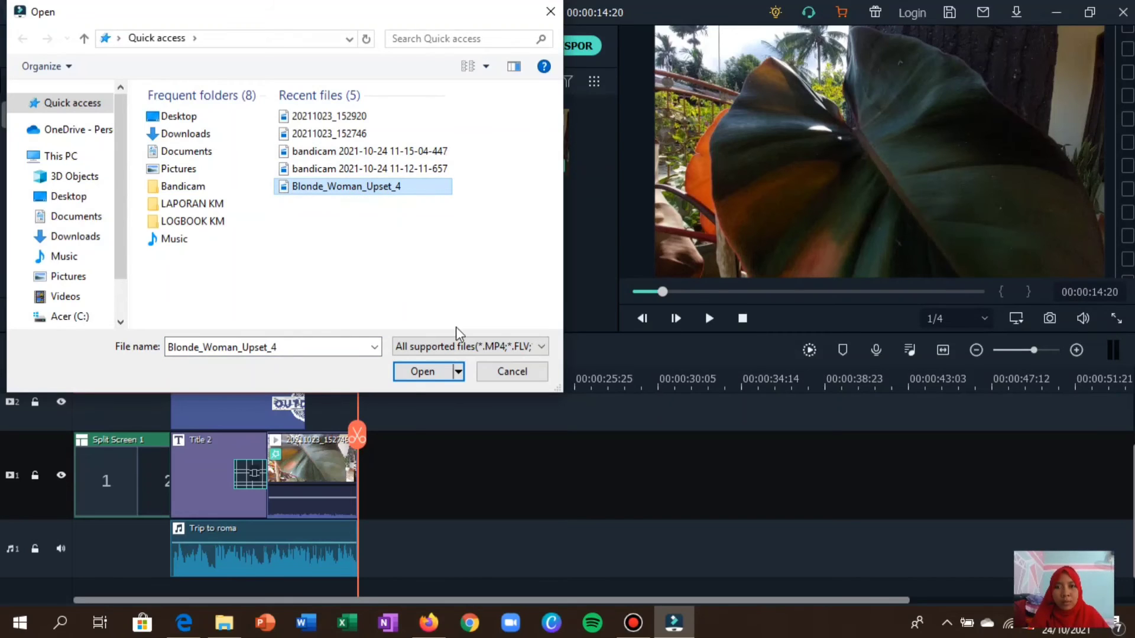
left_click(423, 372)
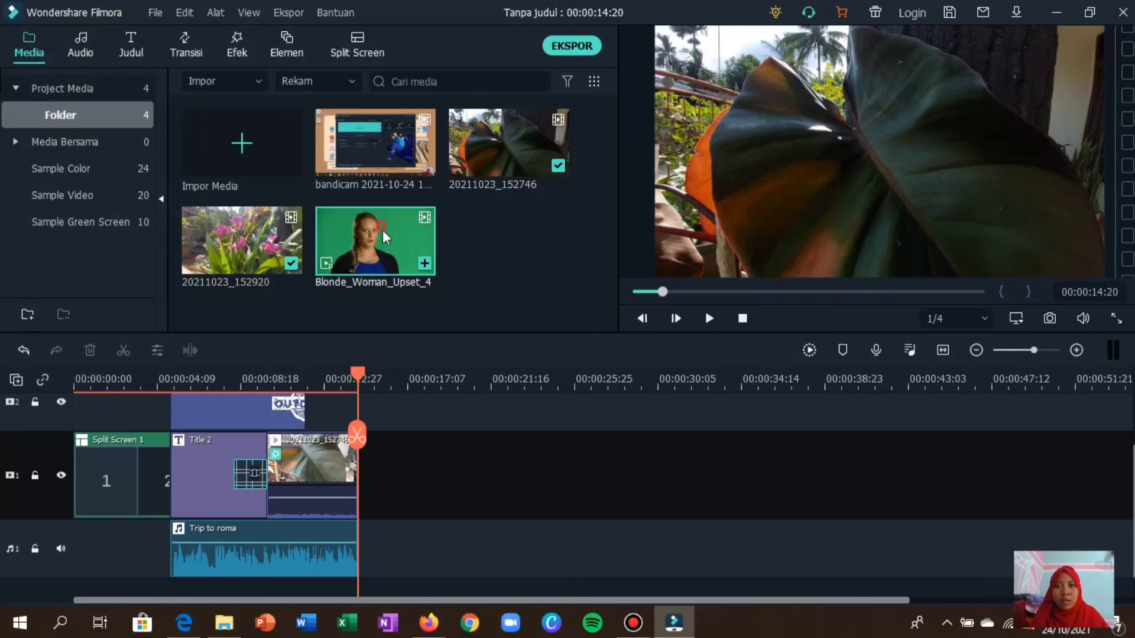
left_click_drag(382, 230, 367, 475)
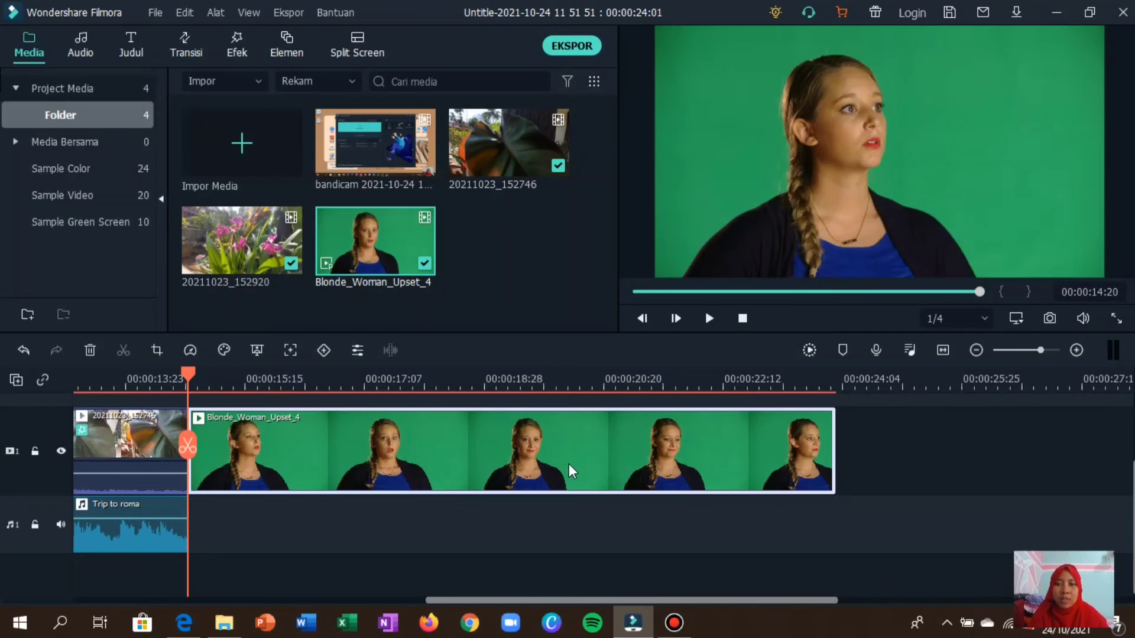
- Enable Chroma Key on the Blonde_Woman_Upset_4 clip and sample its green background as the key colour
double_click(445, 453)
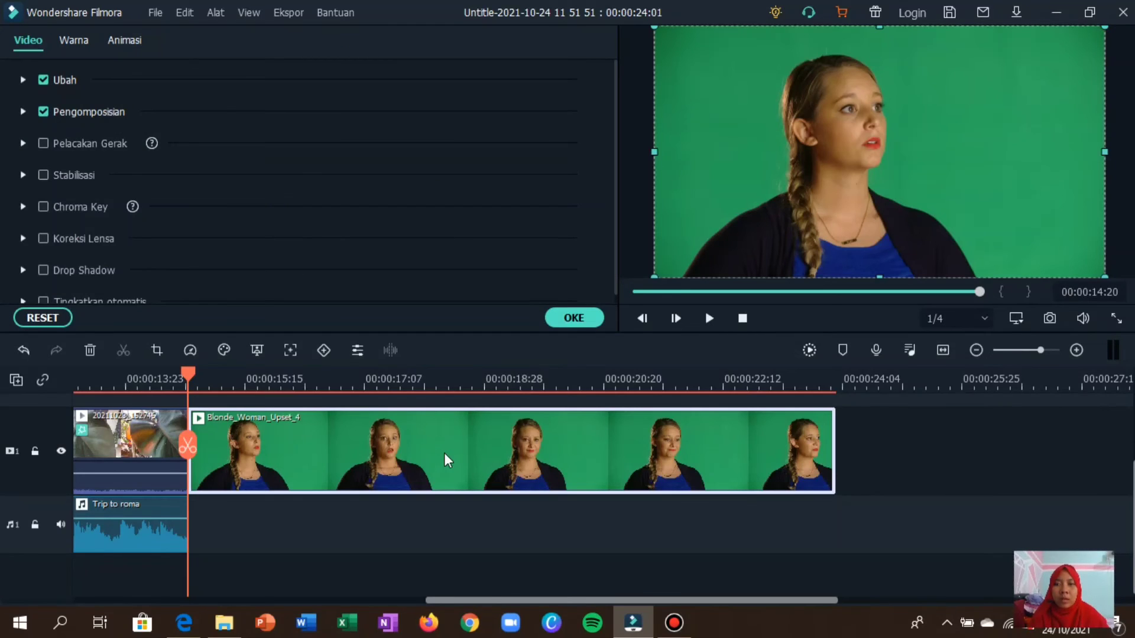
left_click(44, 205)
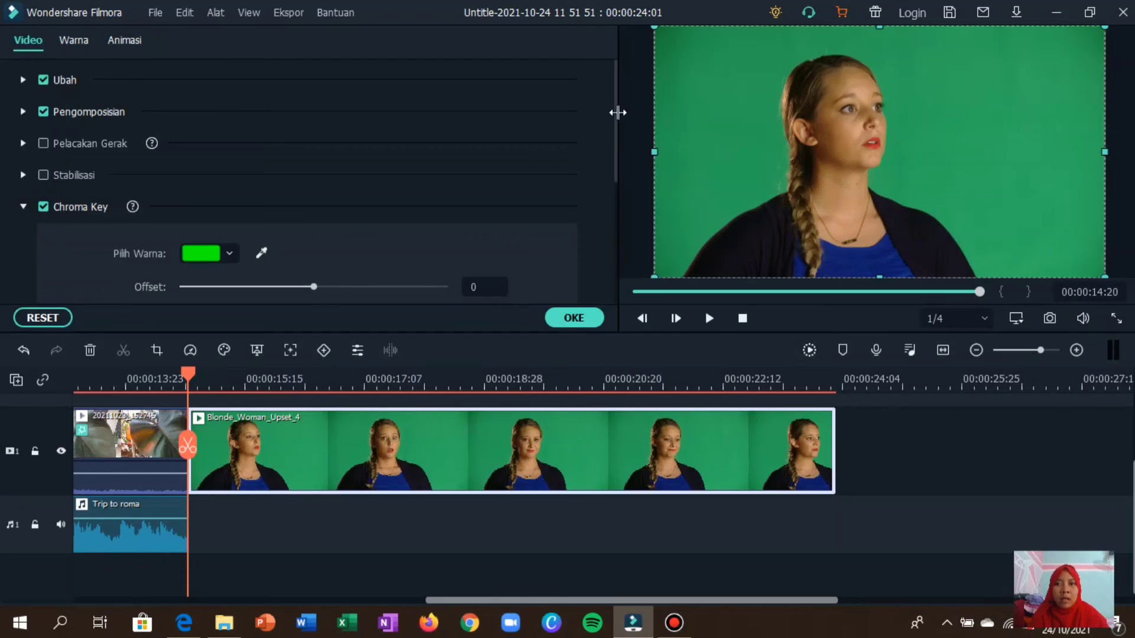
left_click_drag(616, 115, 614, 200)
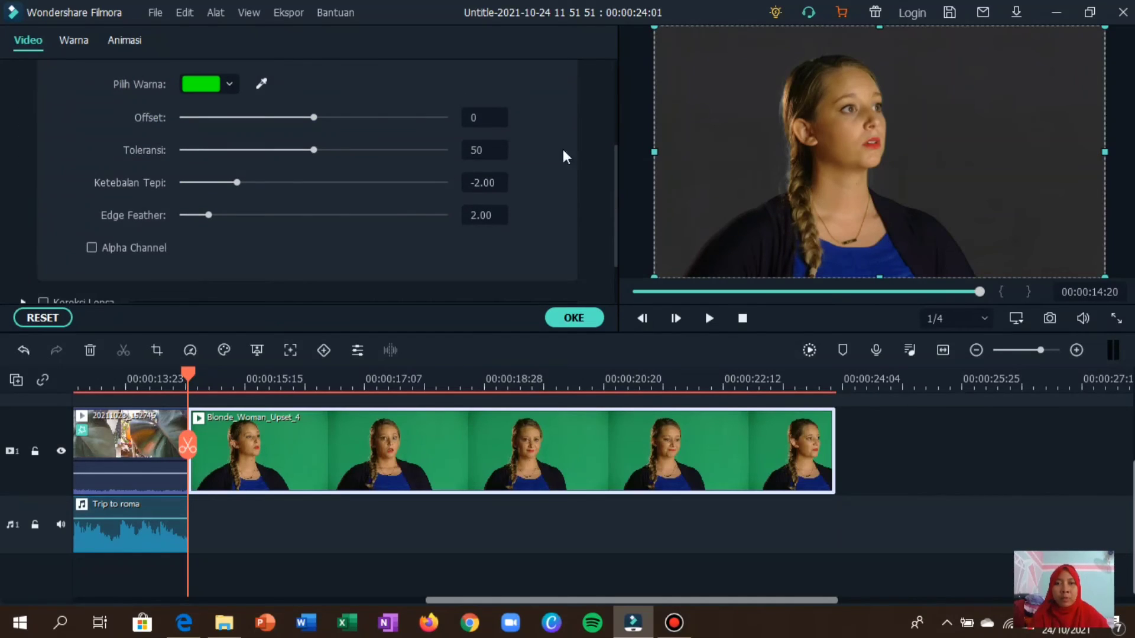
left_click(227, 85)
left_click(186, 181)
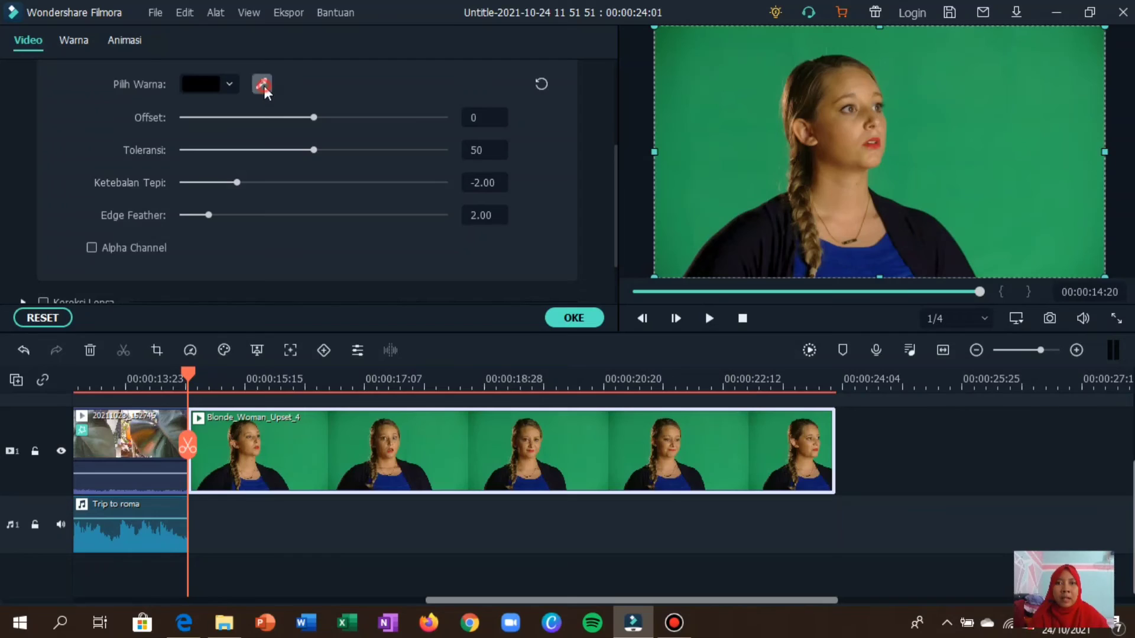
left_click(263, 87)
left_click(730, 120)
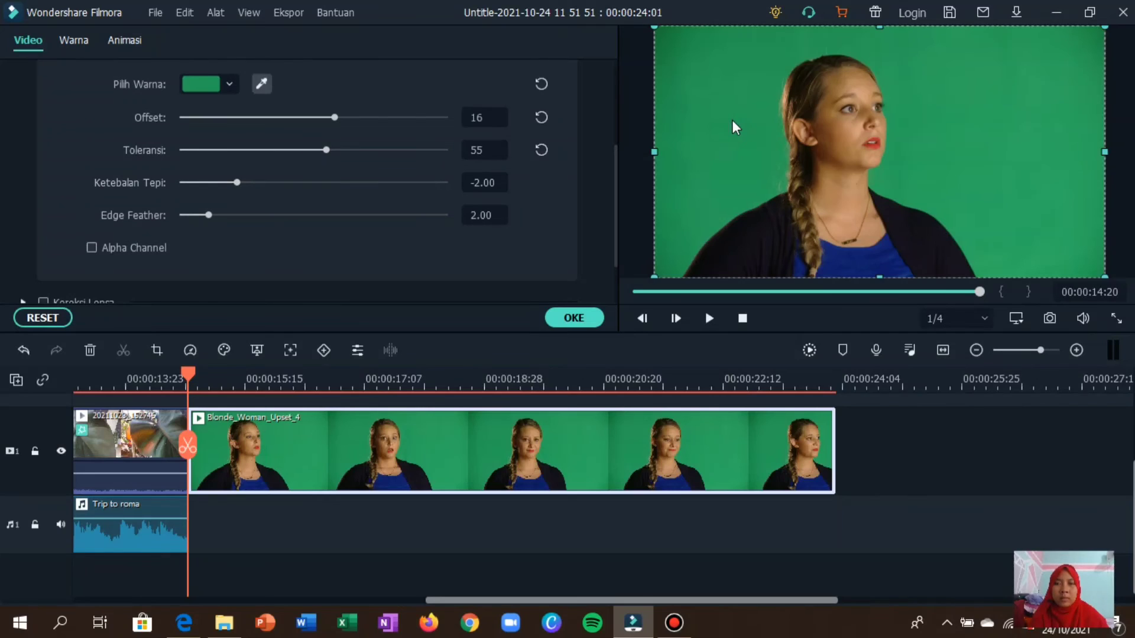
- Play back the keyed clip, accept its chroma key settings, and pause the preview
left_click(709, 320)
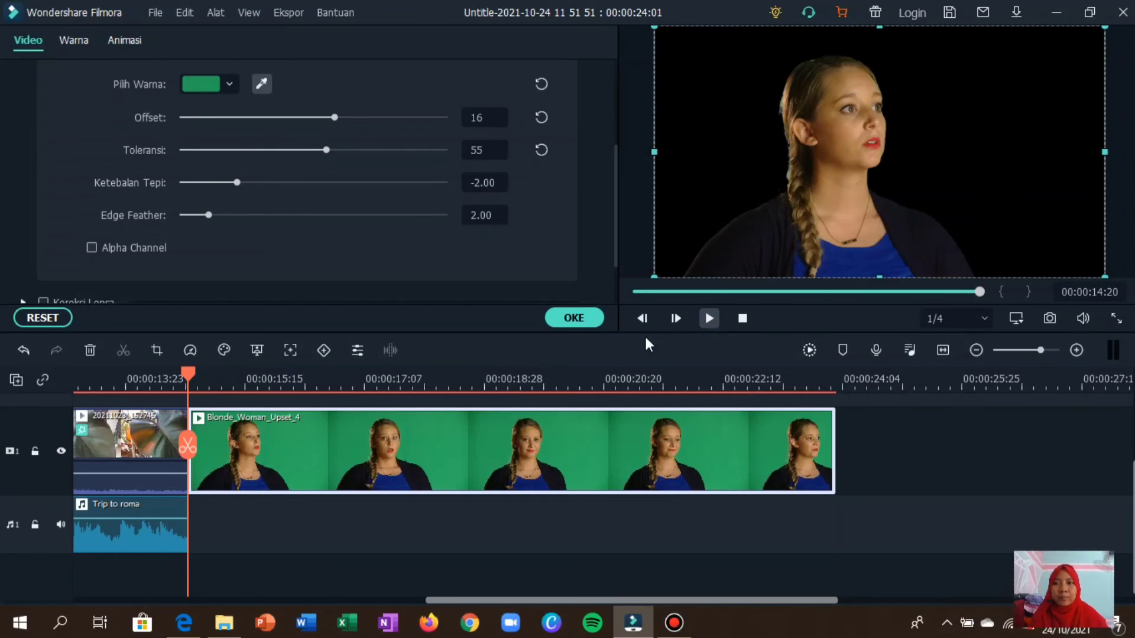
left_click(569, 319)
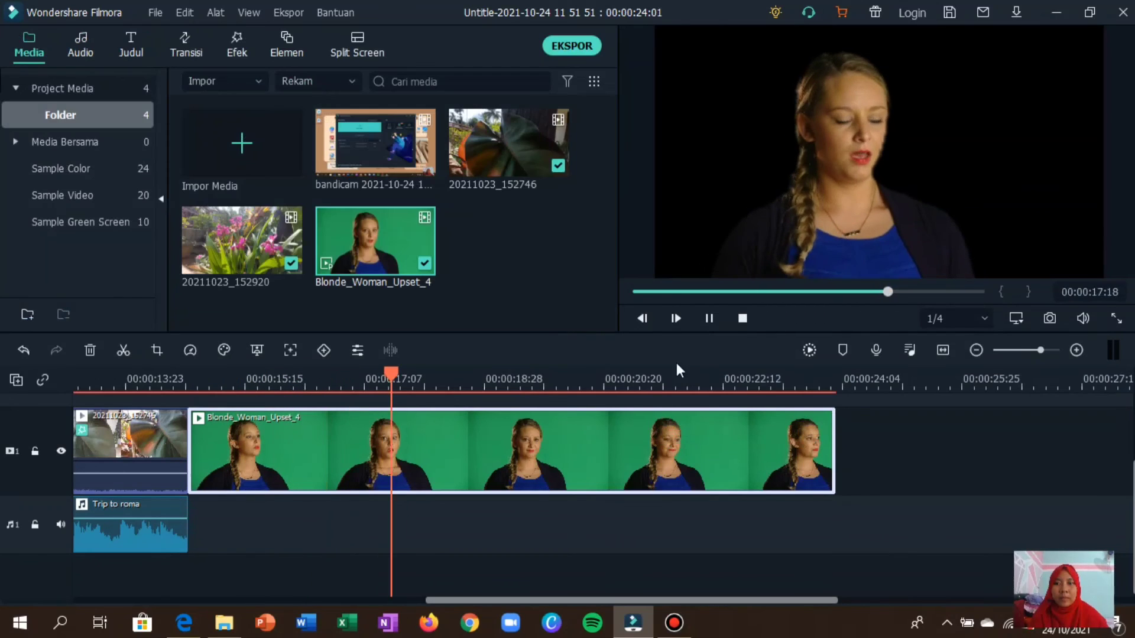
left_click(709, 319)
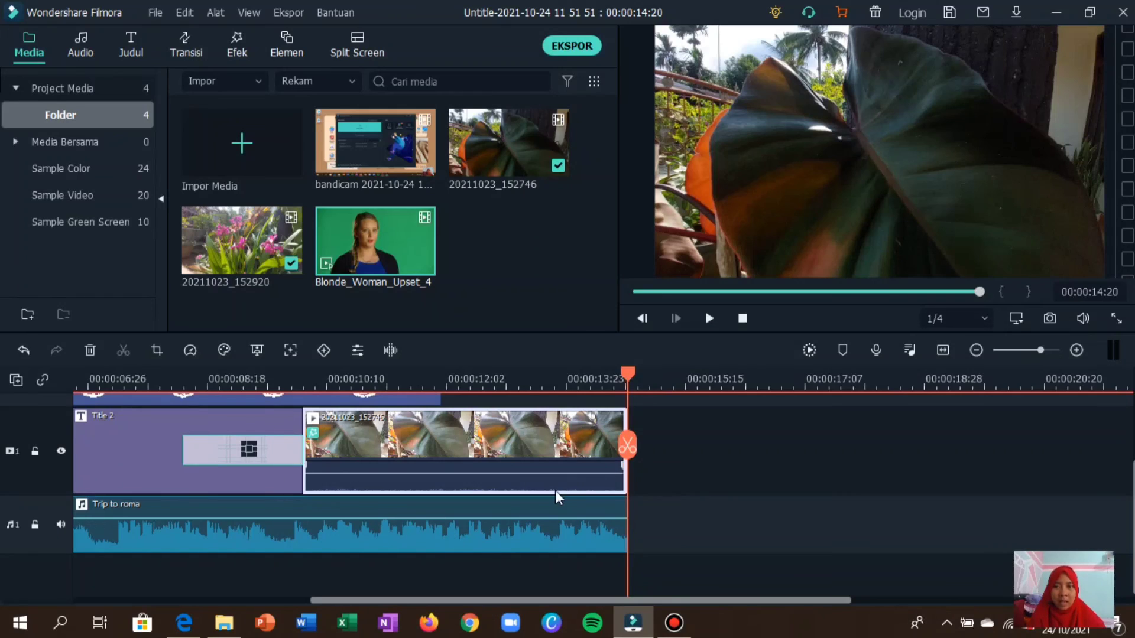
- Detach the audio from the 20211023_152746 clip on video track 1
left_click(434, 444)
right_click(433, 448)
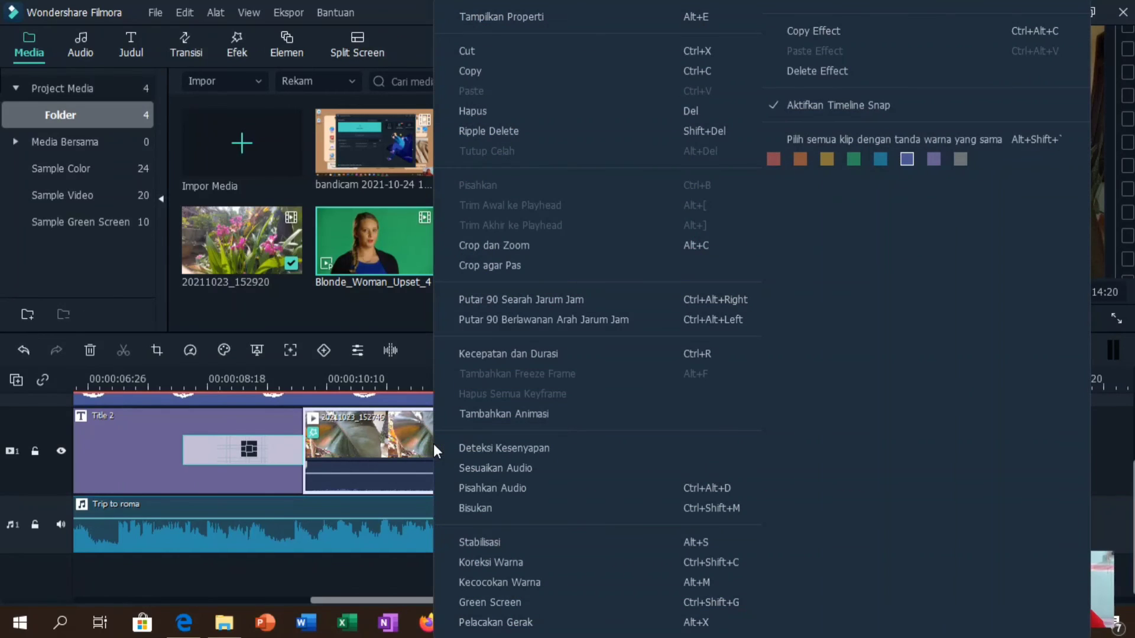
left_click(506, 490)
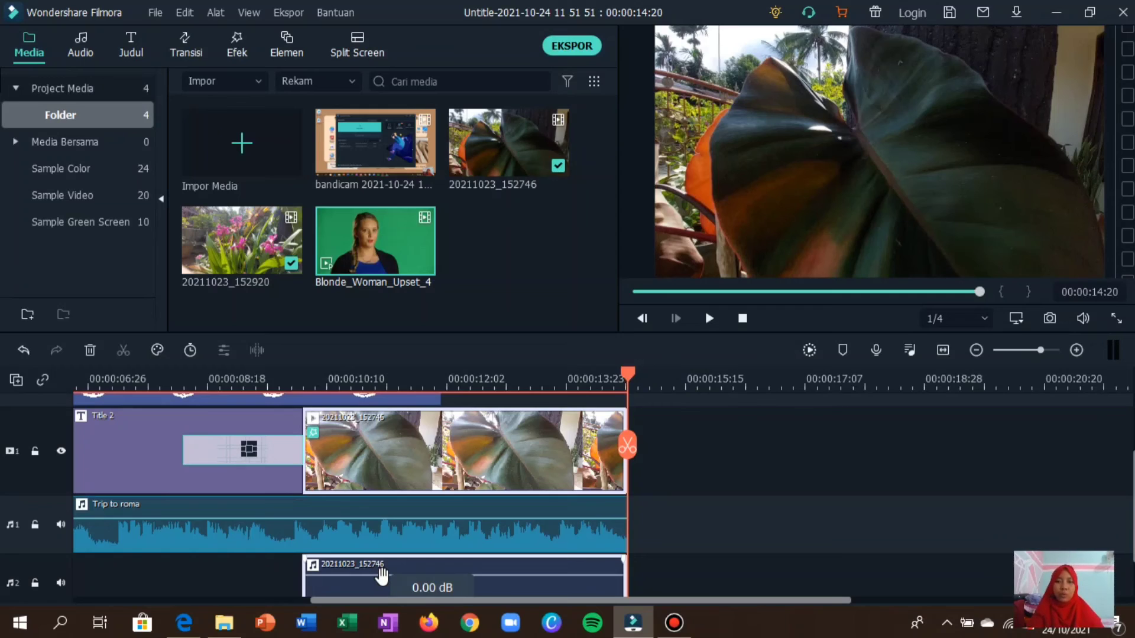
- Delete the detached 20211023_152746 audio from audio track 2 and preview the clip with only the music
left_click(355, 575)
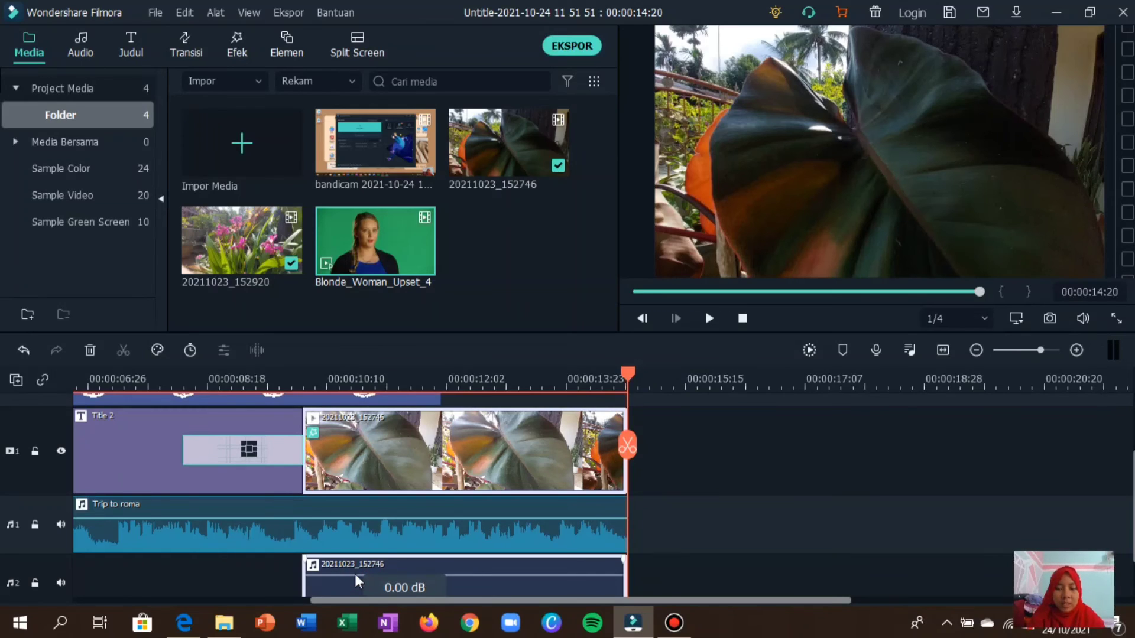
left_click(260, 574)
left_click(367, 569)
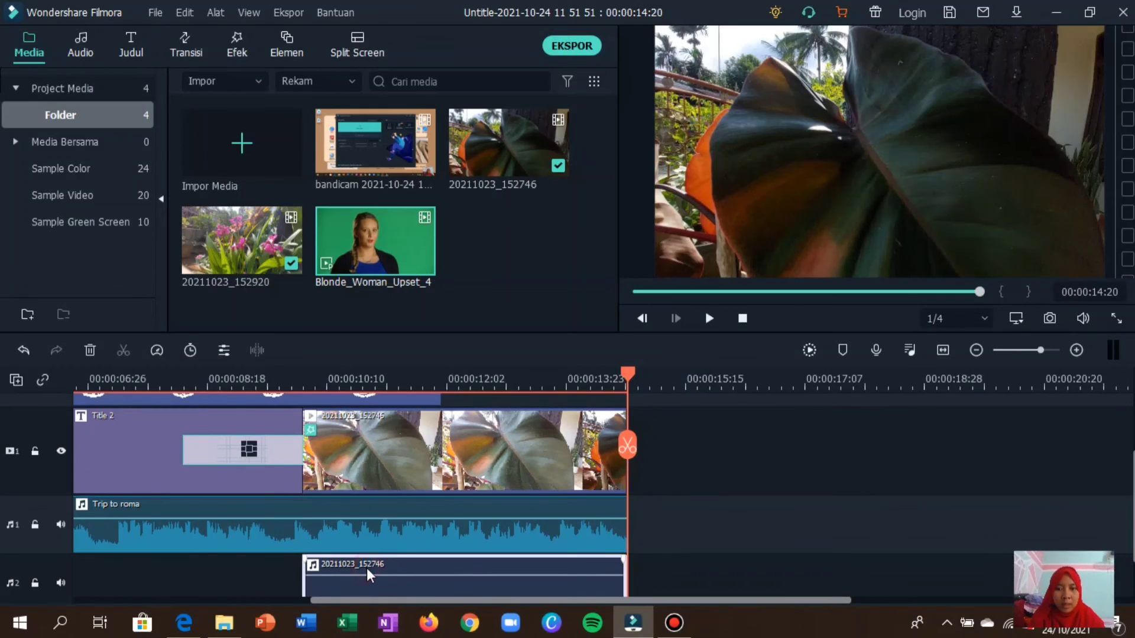
left_click(89, 351)
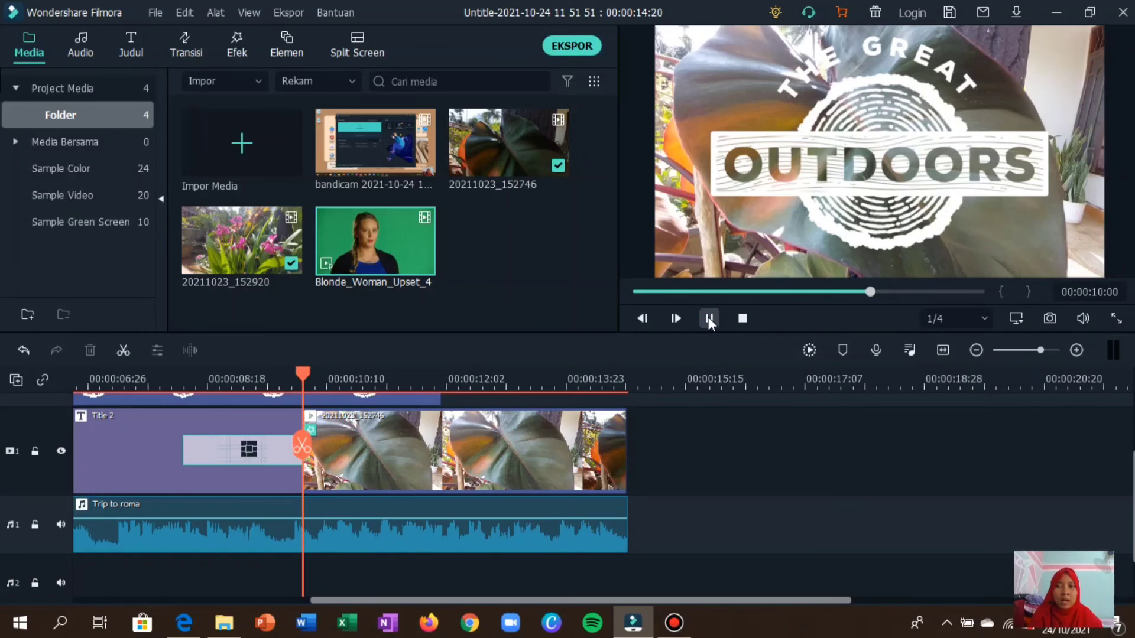
left_click(707, 318)
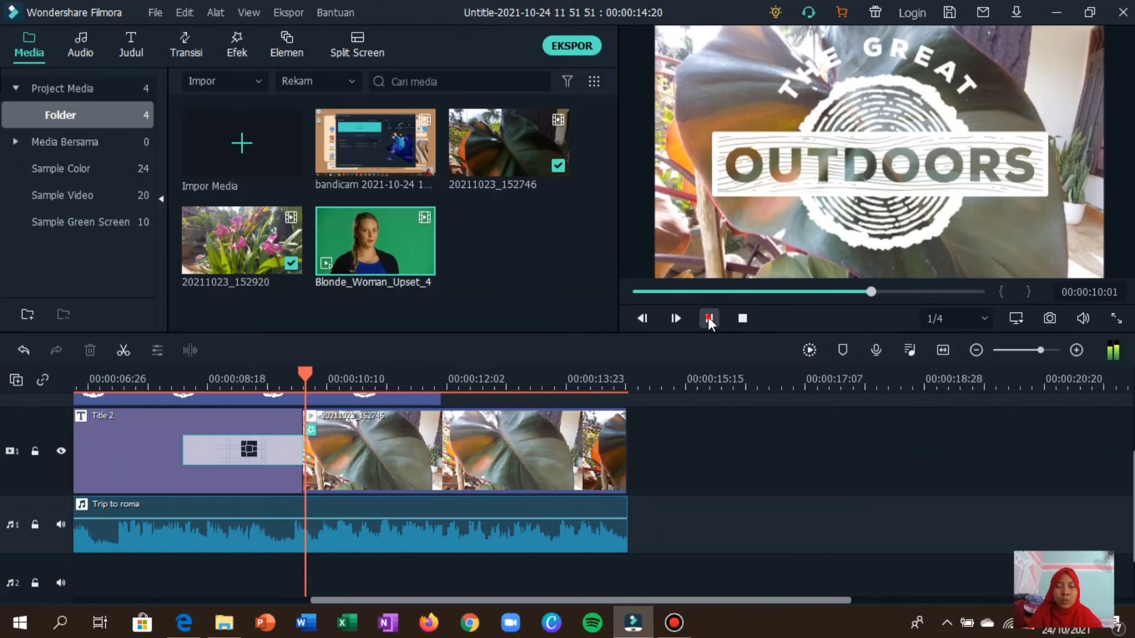
- Pause the preview, place the playhead just past the last clip at 00:00:15:02, and open the voiceover recording
left_click(708, 318)
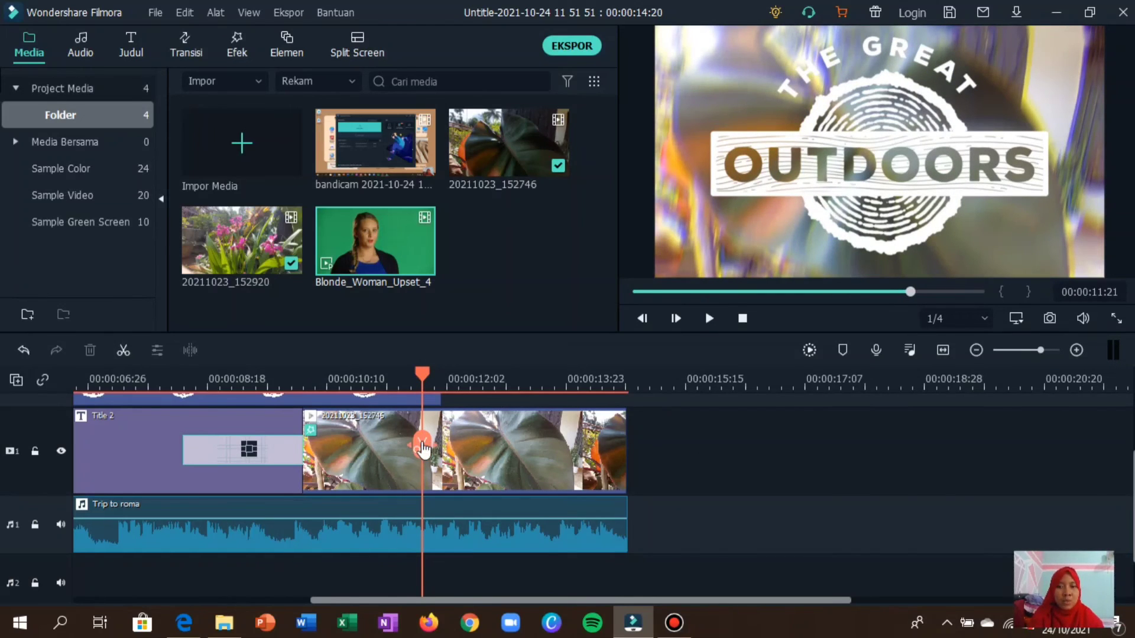
left_click(638, 439)
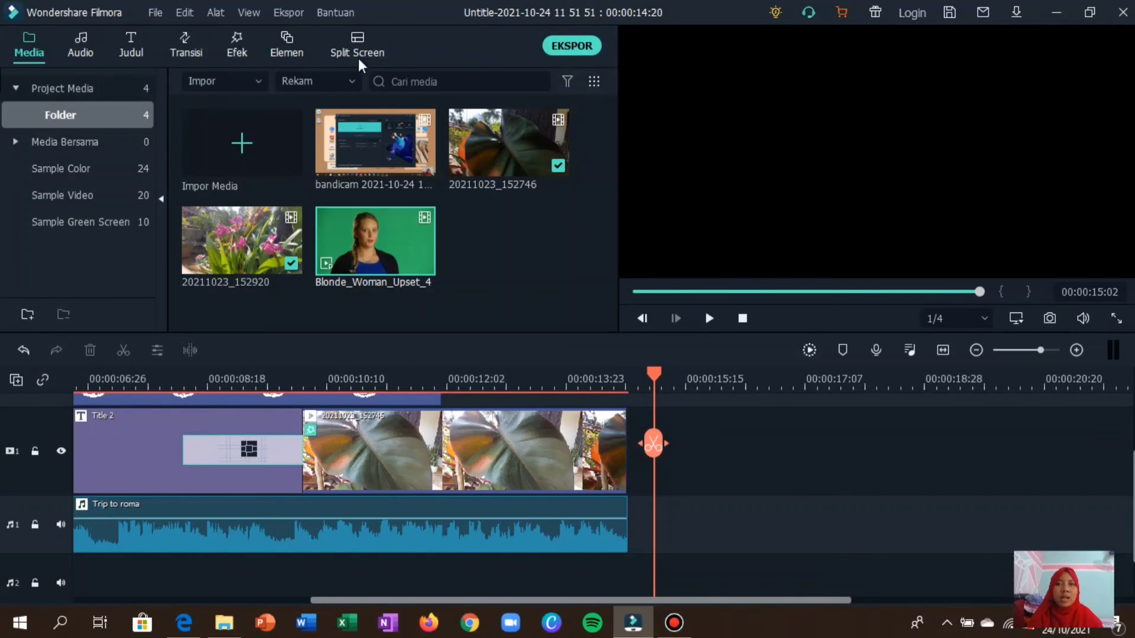
left_click(352, 83)
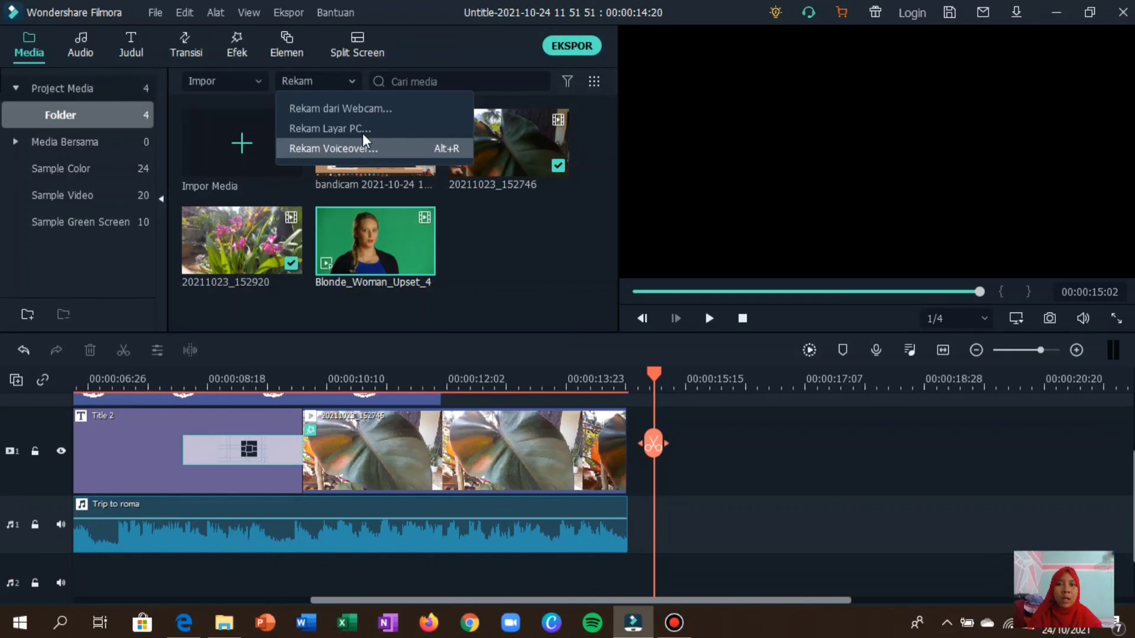
left_click(349, 149)
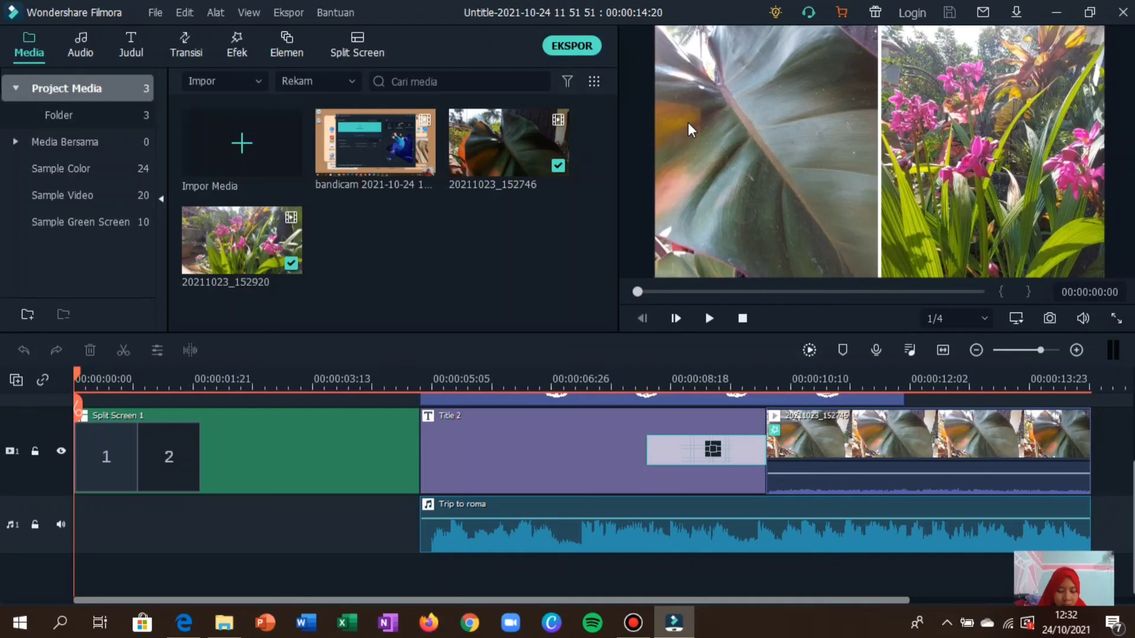
- Try to export the video with a watermark, choosing Twitter as the login method for the Wondershare ID
left_click(565, 48)
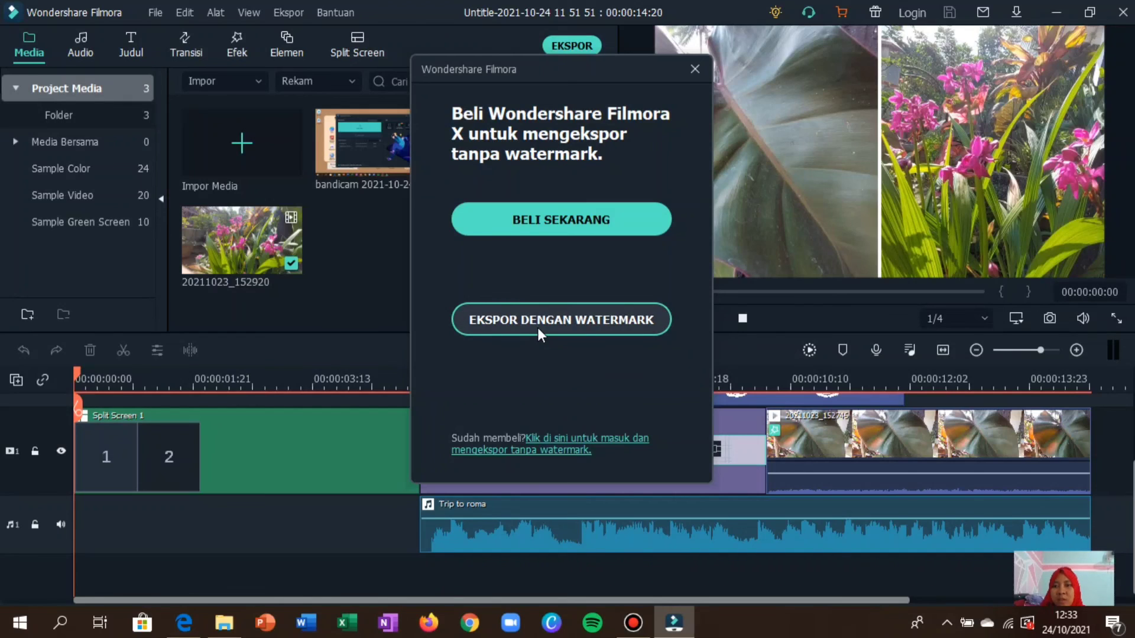
left_click(577, 322)
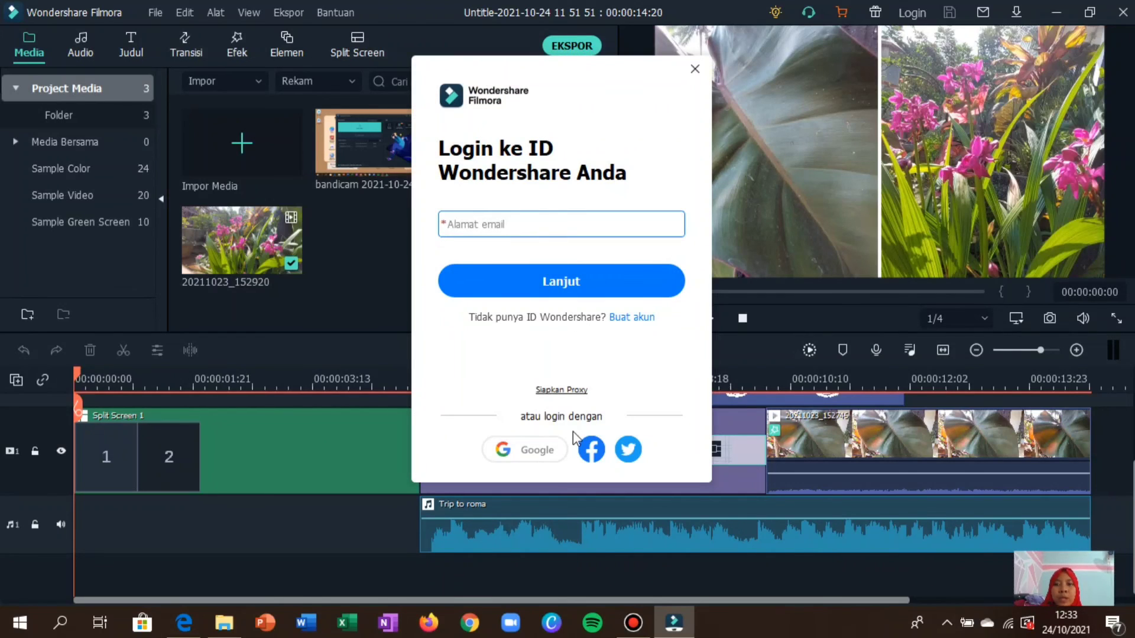
left_click(629, 450)
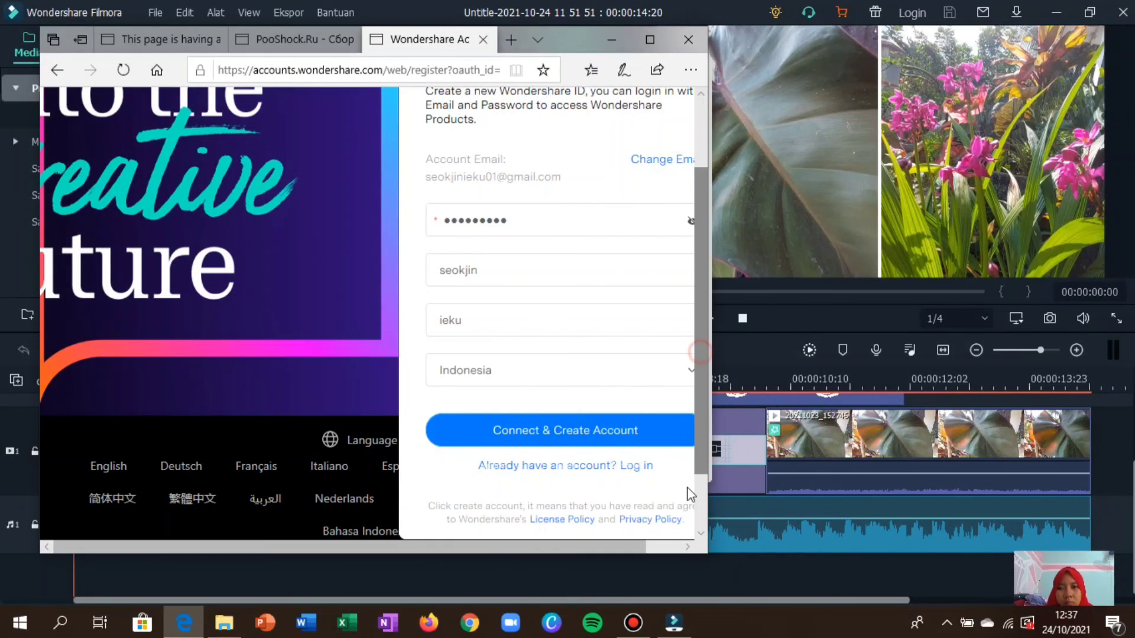
- Review the Wondershare account registration form, return to Filmora from the browser, and cancel the pending login
scroll(691, 496, "down", 2)
scroll(596, 358, "up", 2)
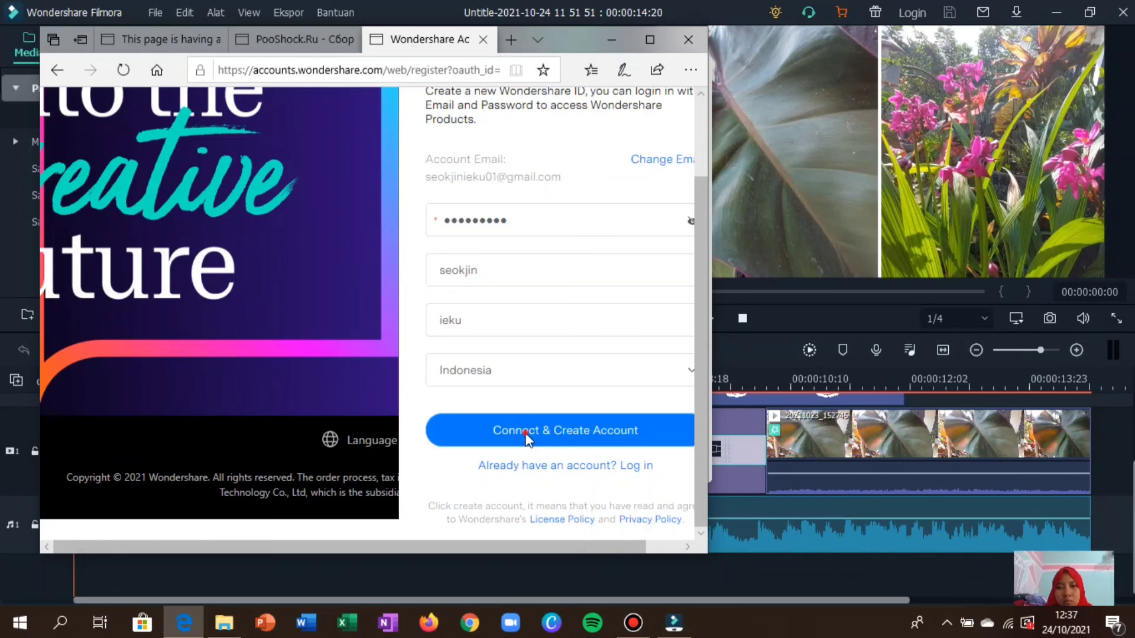
left_click(608, 40)
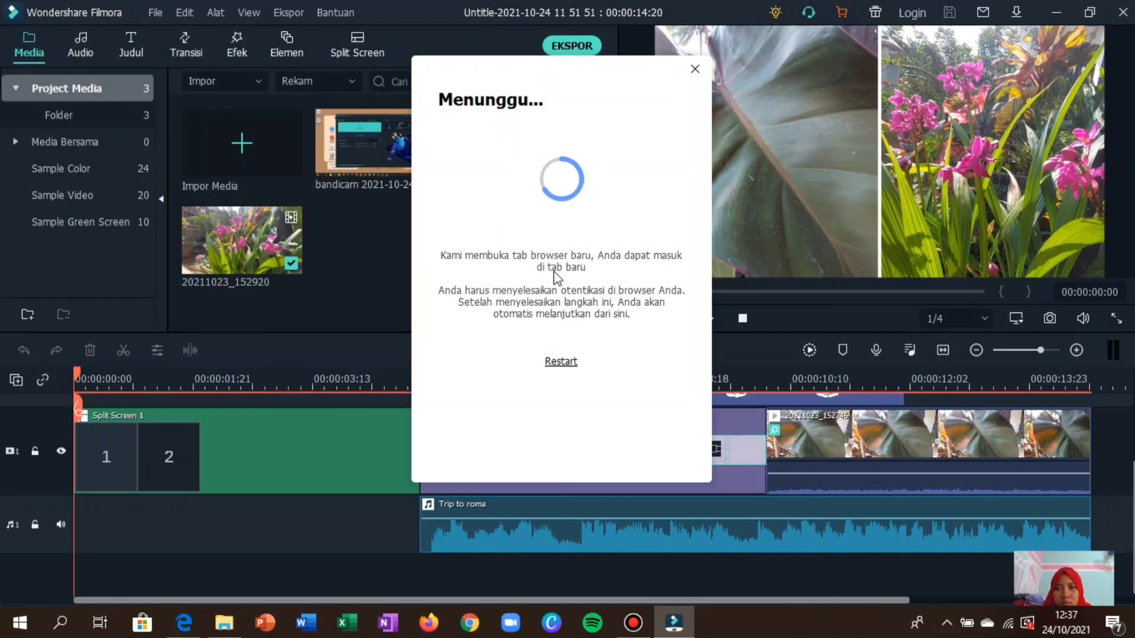
left_click(694, 70)
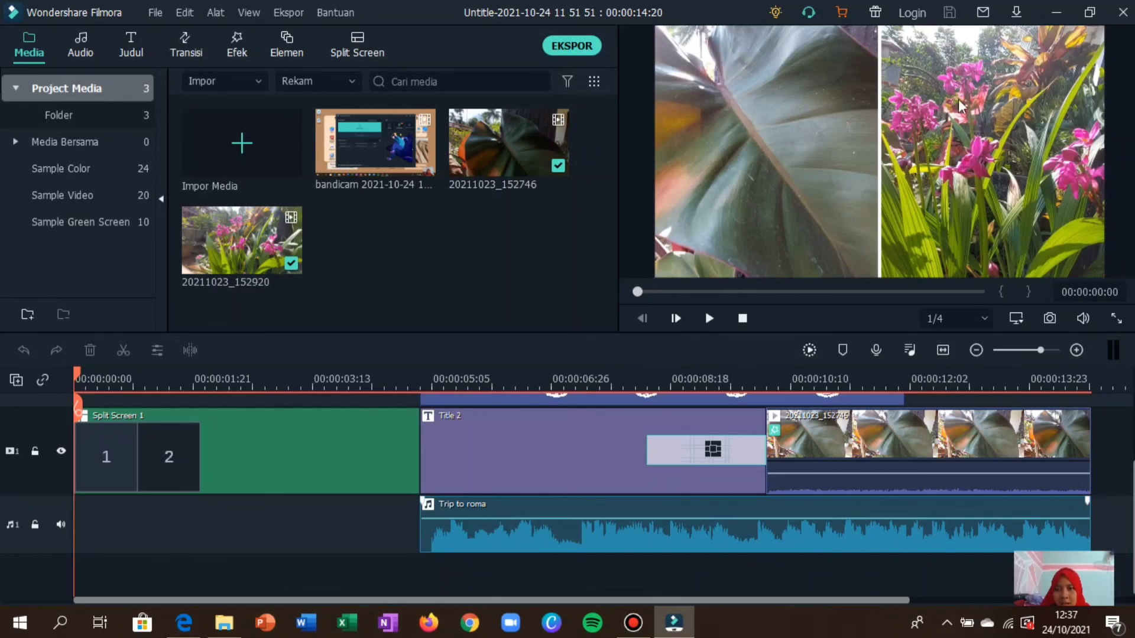
left_click(633, 623)
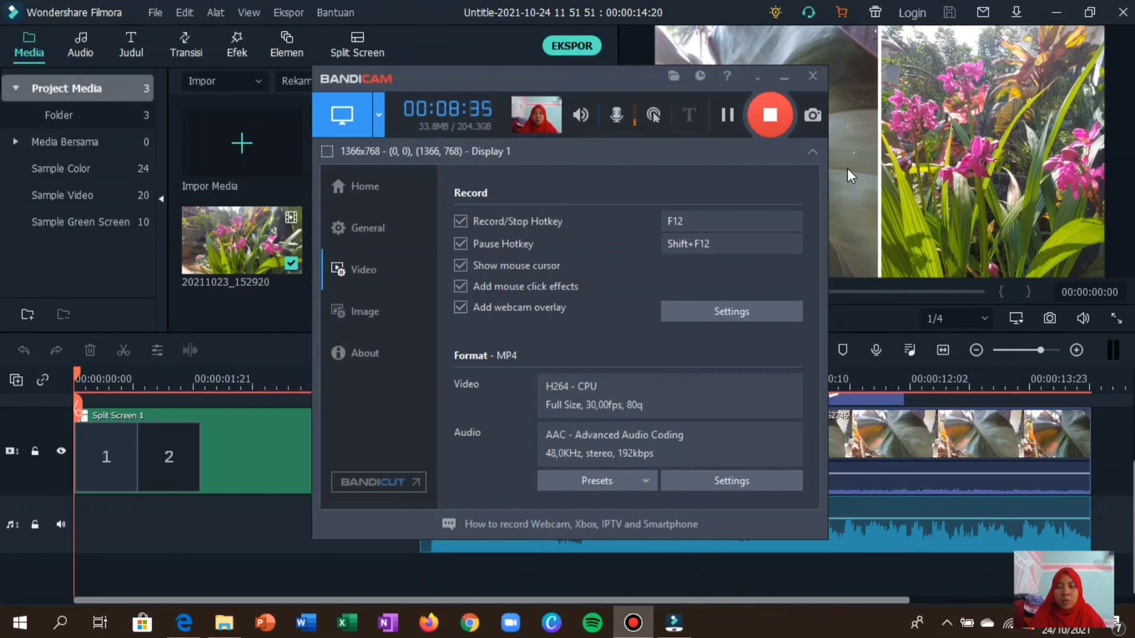